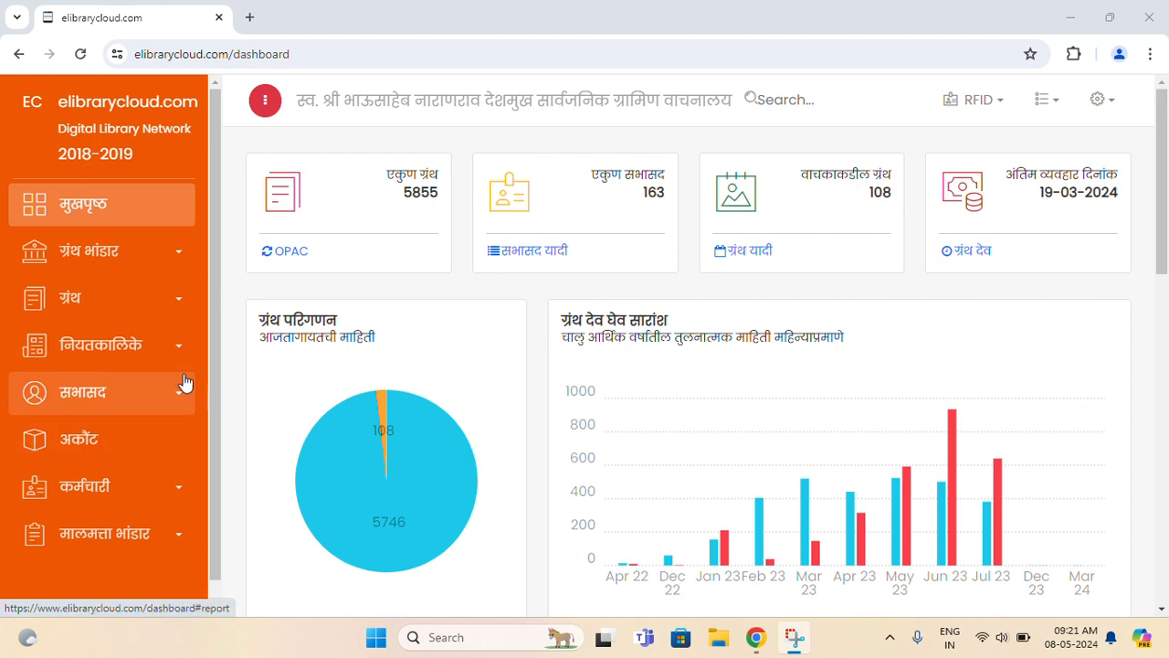
# - Expand सभासद in the sidebar and open the नोंदणी members table
pyautogui.click(182, 390)
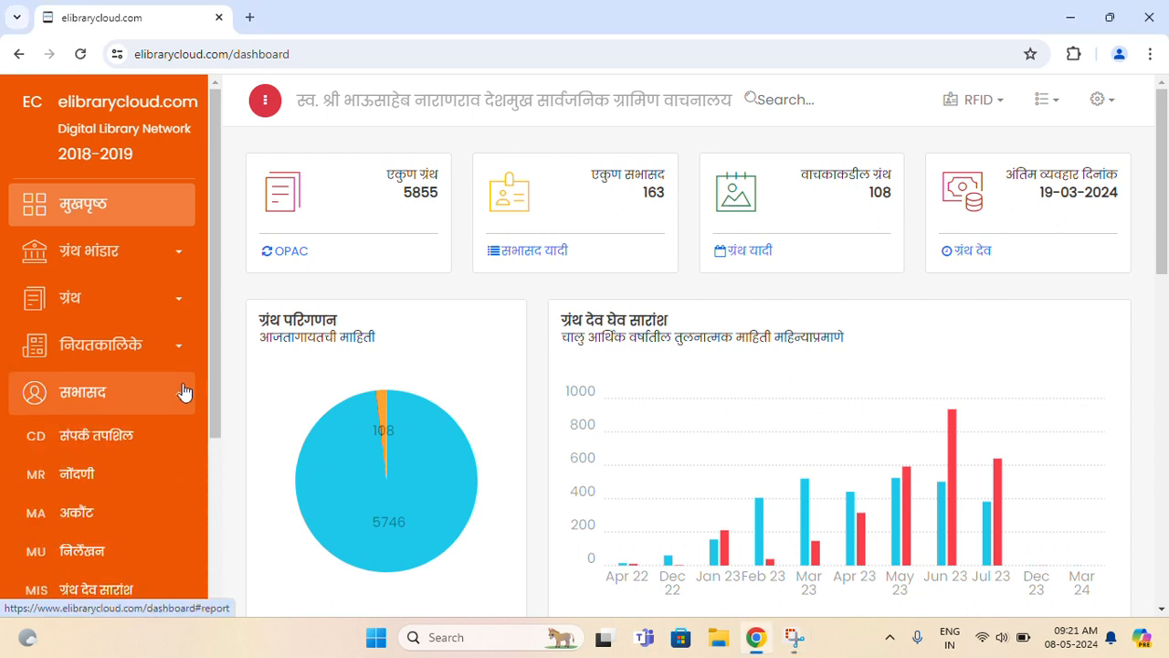
pyautogui.click(107, 489)
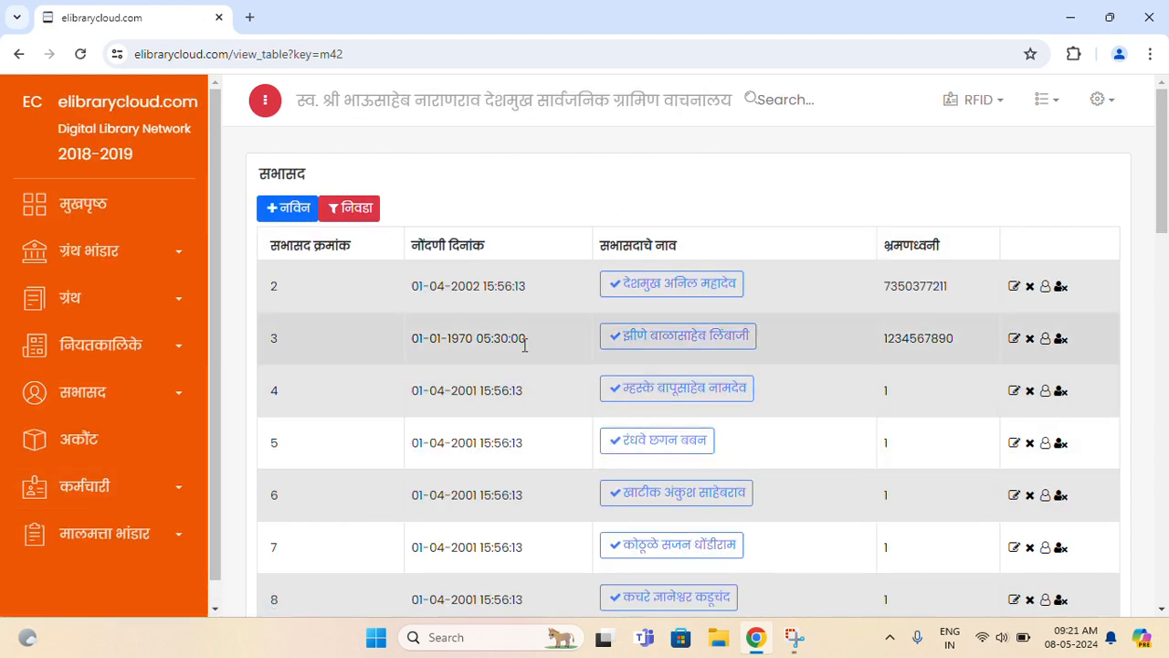
pyautogui.moveTo(1165, 180)
pyautogui.mouseDown()
pyautogui.moveTo(1165, 311)
pyautogui.moveTo(1164, 170)
pyautogui.mouseUp()
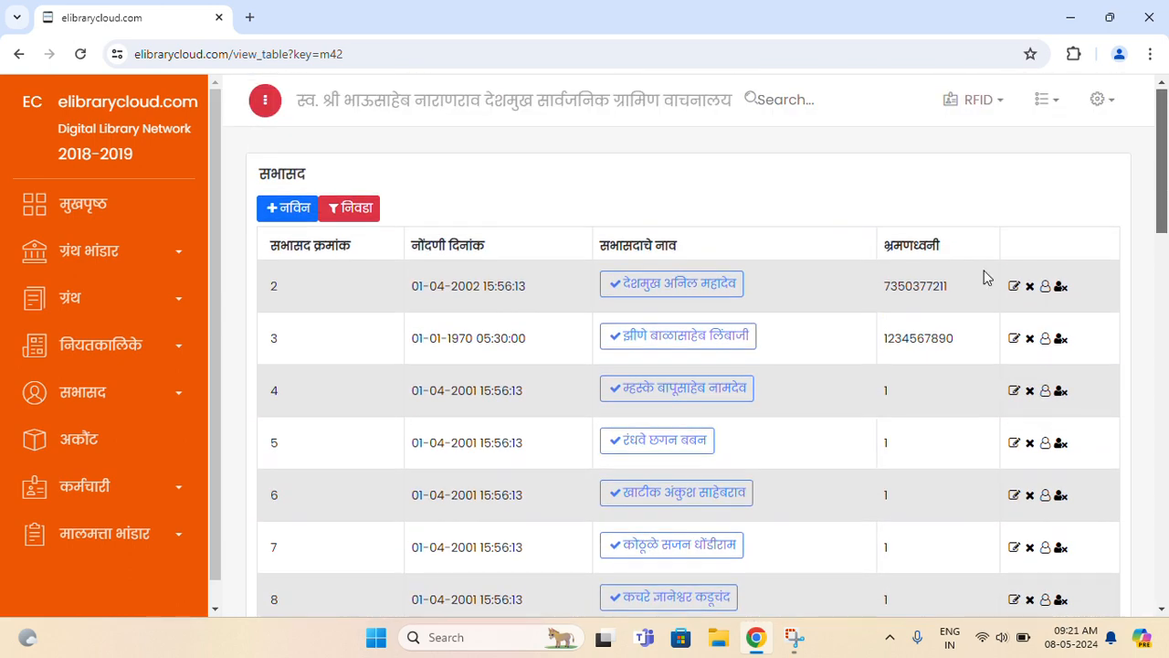
pyautogui.moveTo(279, 245); pyautogui.dragTo(339, 246)
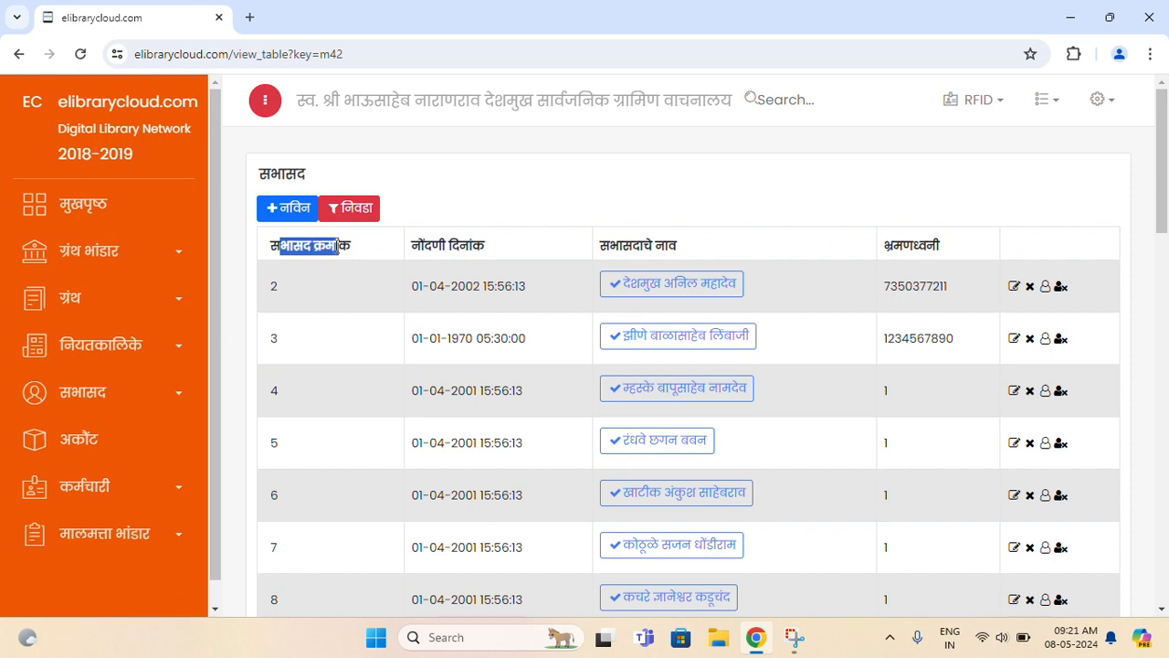
pyautogui.moveTo(425, 247); pyautogui.dragTo(477, 261)
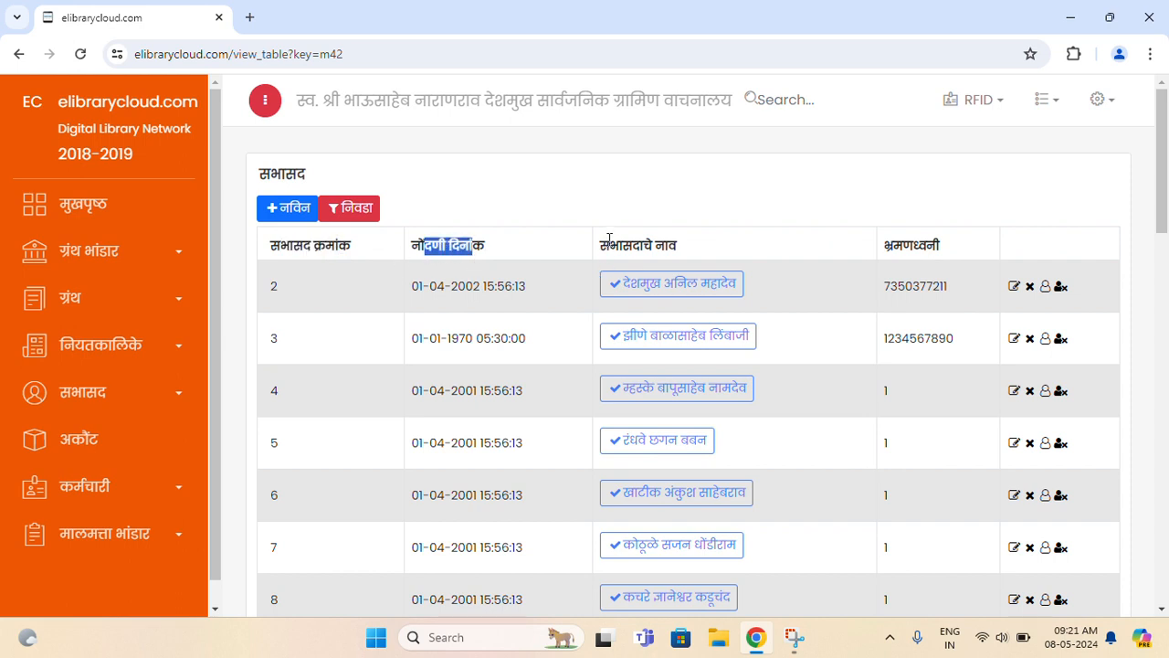
pyautogui.moveTo(609, 241); pyautogui.dragTo(669, 246)
pyautogui.click(925, 244)
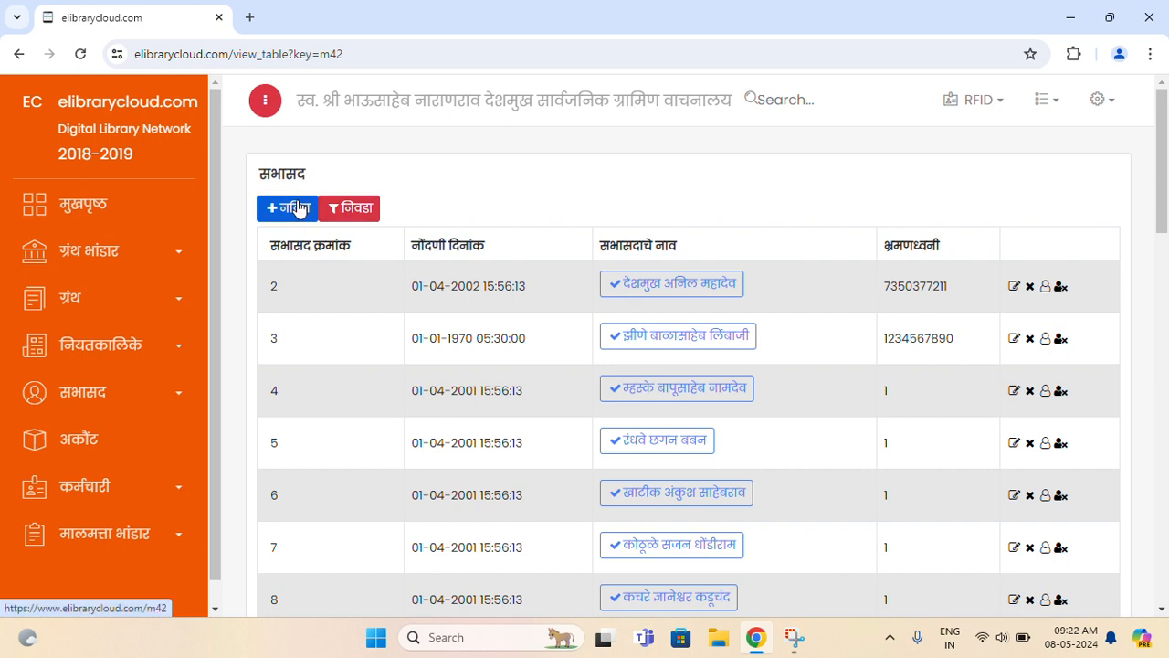
# - Show and hide the निवडा filter panel, then start a blank + नविन member form
pyautogui.click(350, 211)
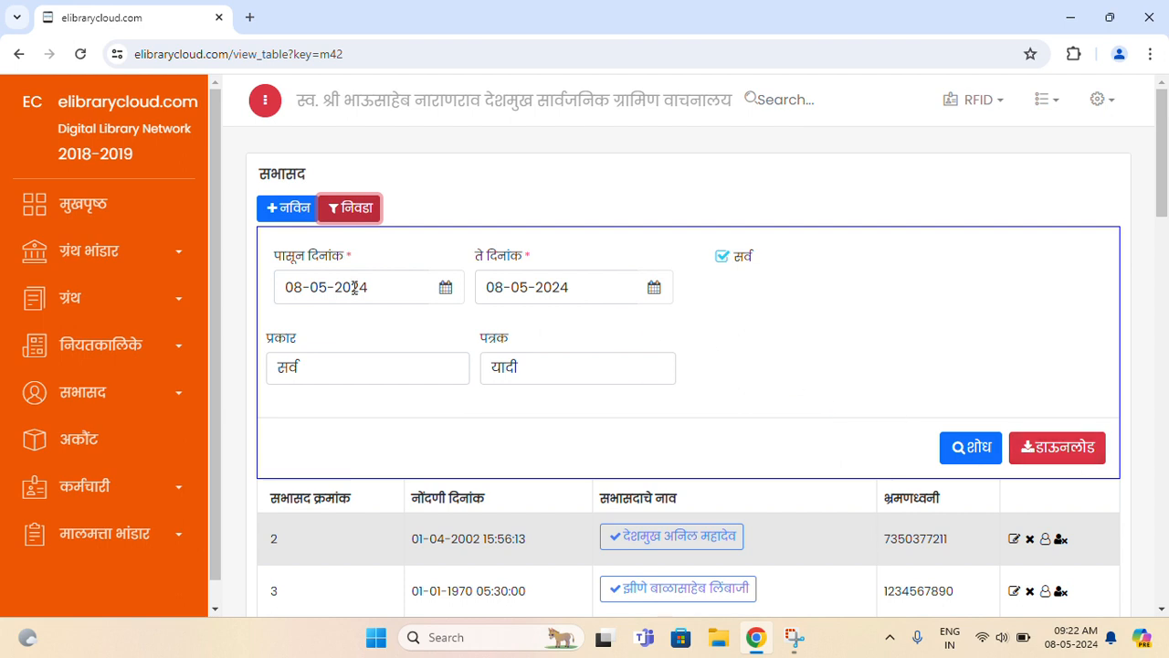
pyautogui.click(369, 217)
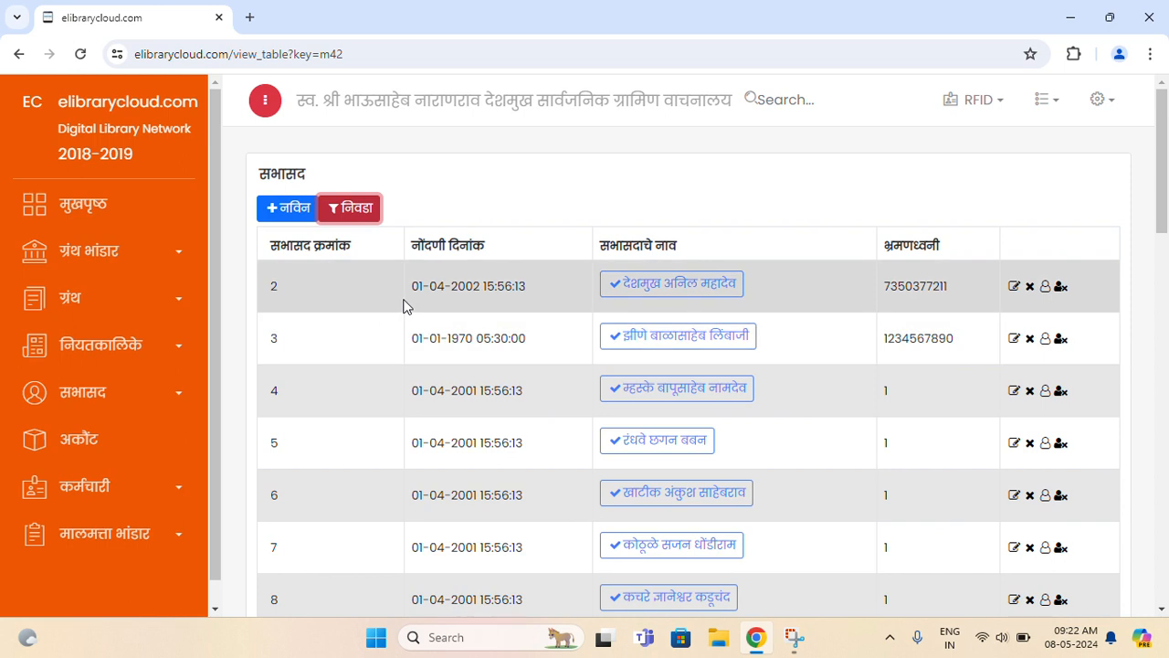
pyautogui.click(270, 208)
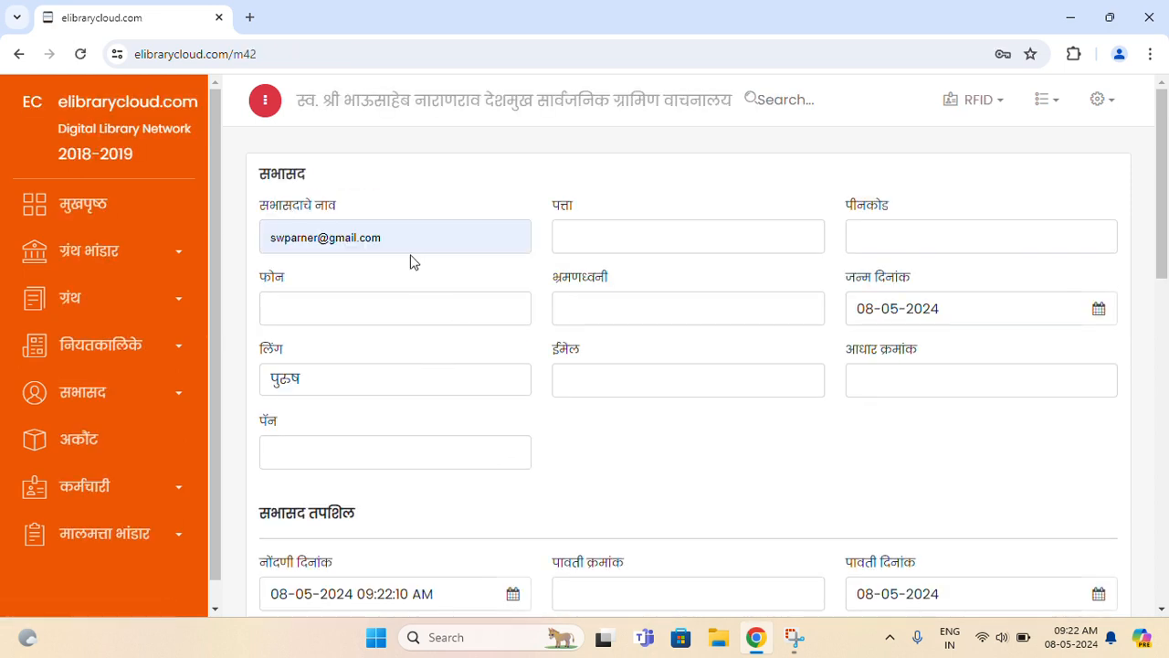
# - Replace the wrongly autofilled name with the member's full name typed in Marathi
pyautogui.moveTo(399, 238); pyautogui.dragTo(270, 237)
pyautogui.press('Delete')
pyautogui.press('Delete')
pyautogui.press('Delete')
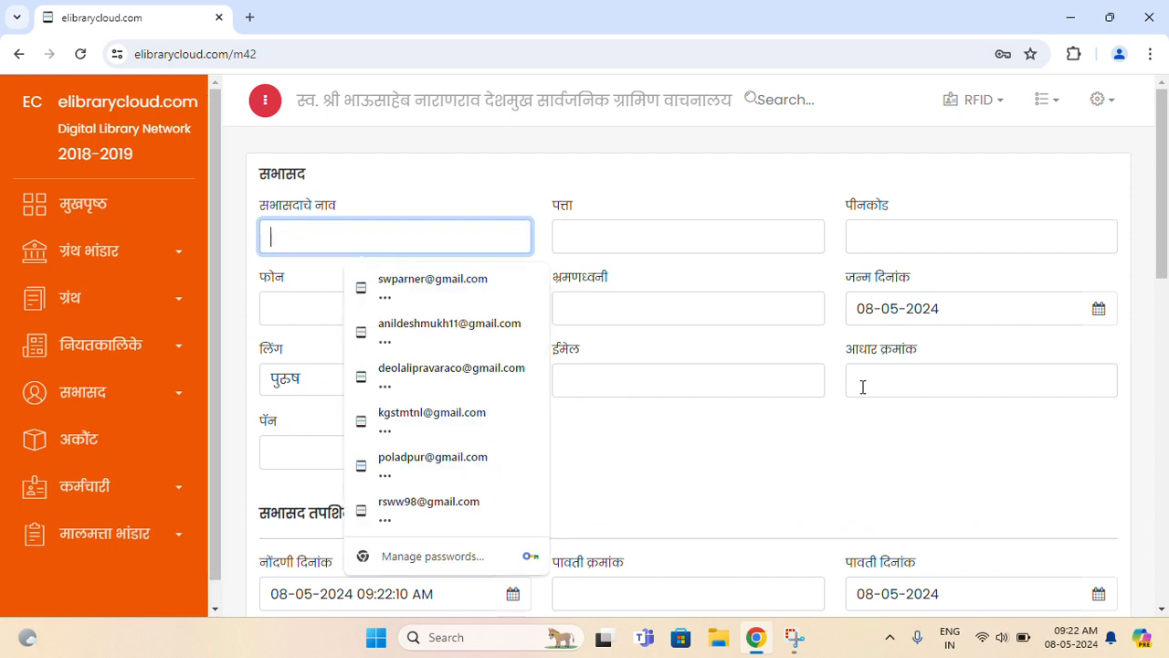
pyautogui.press('super+space')
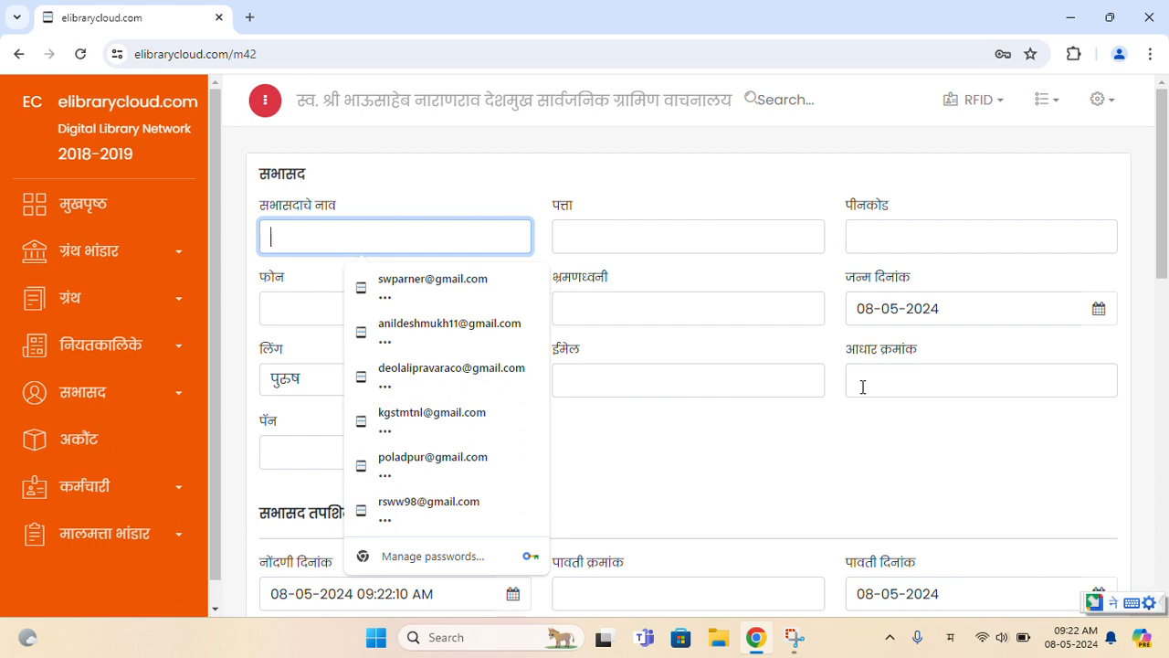
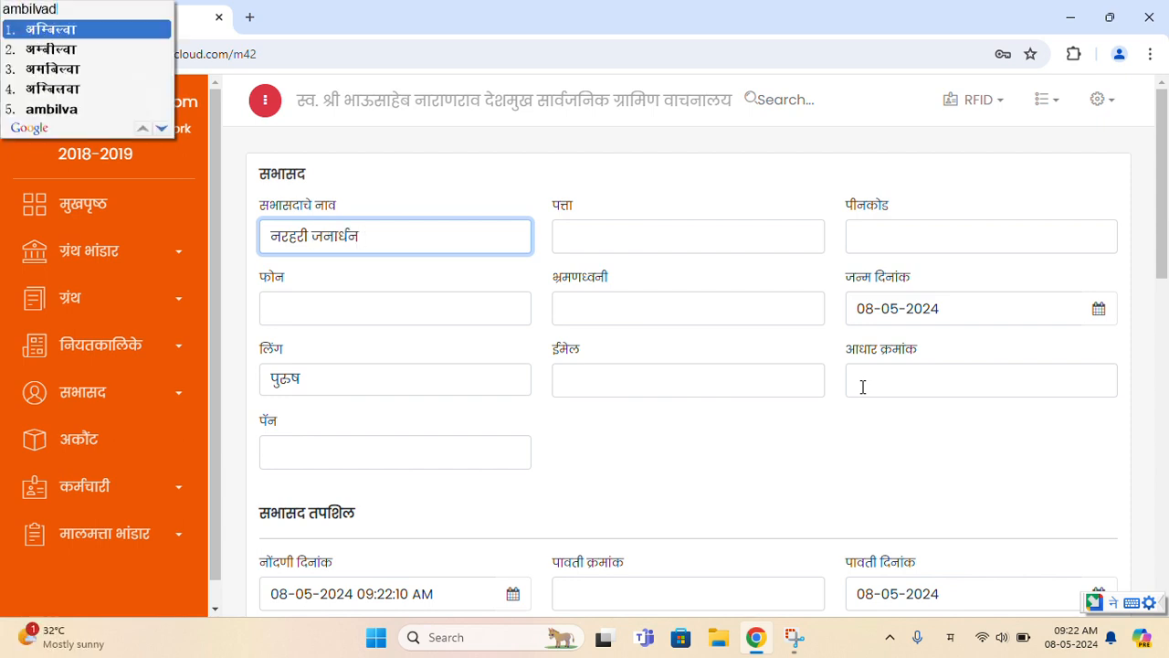
pyautogui.press('BackSpace')
pyautogui.press('BackSpace')
pyautogui.press('BackSpace')
pyautogui.press('BackSpace')
pyautogui.press('BackSpace')
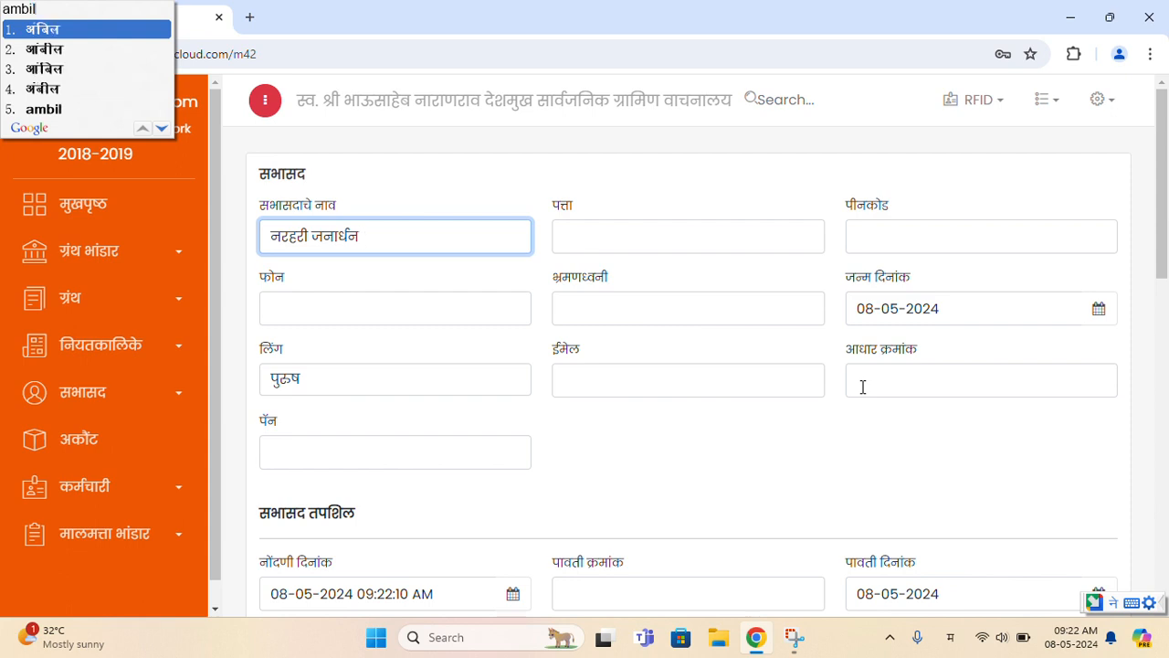
pyautogui.press('Return')
pyautogui.press('Return')
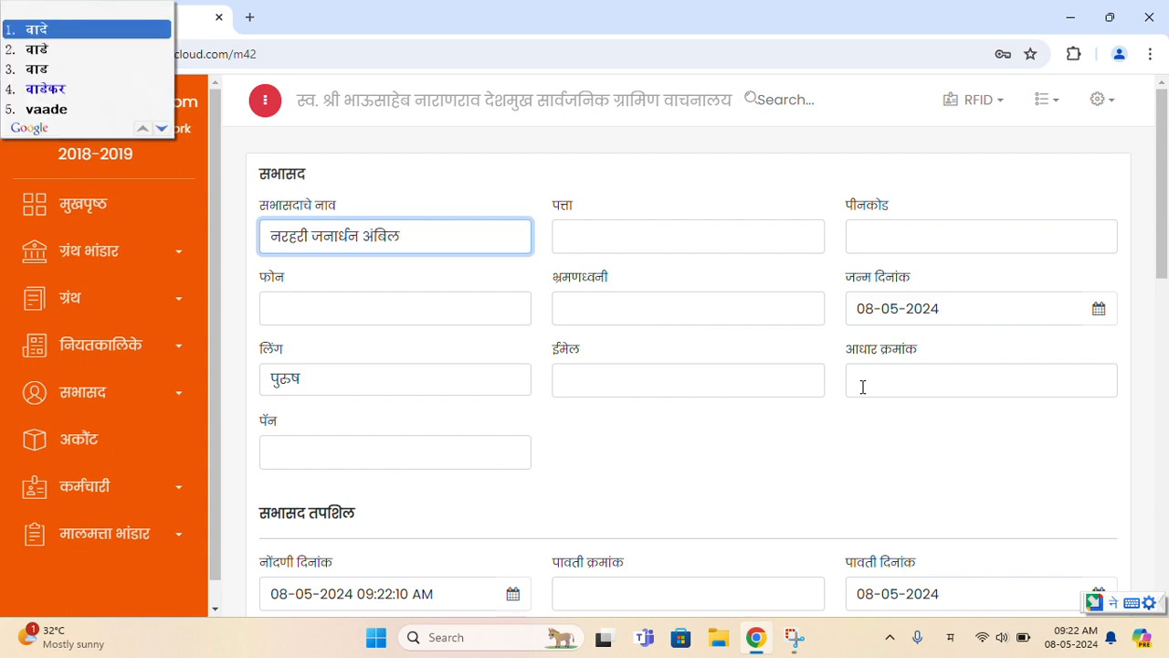
# - Enter the member's town address in Marathi, then the PIN code and mobile number
pyautogui.press('Tab')
pyautogui.write('nagar')
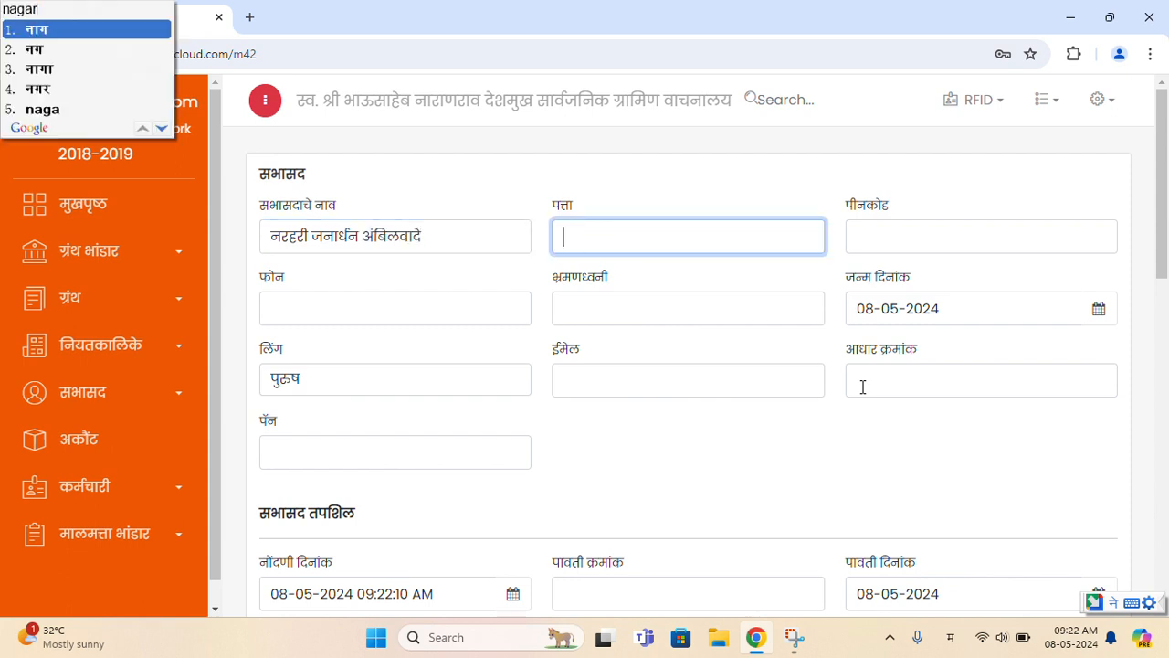
pyautogui.press('Down')
pyautogui.press('Up')
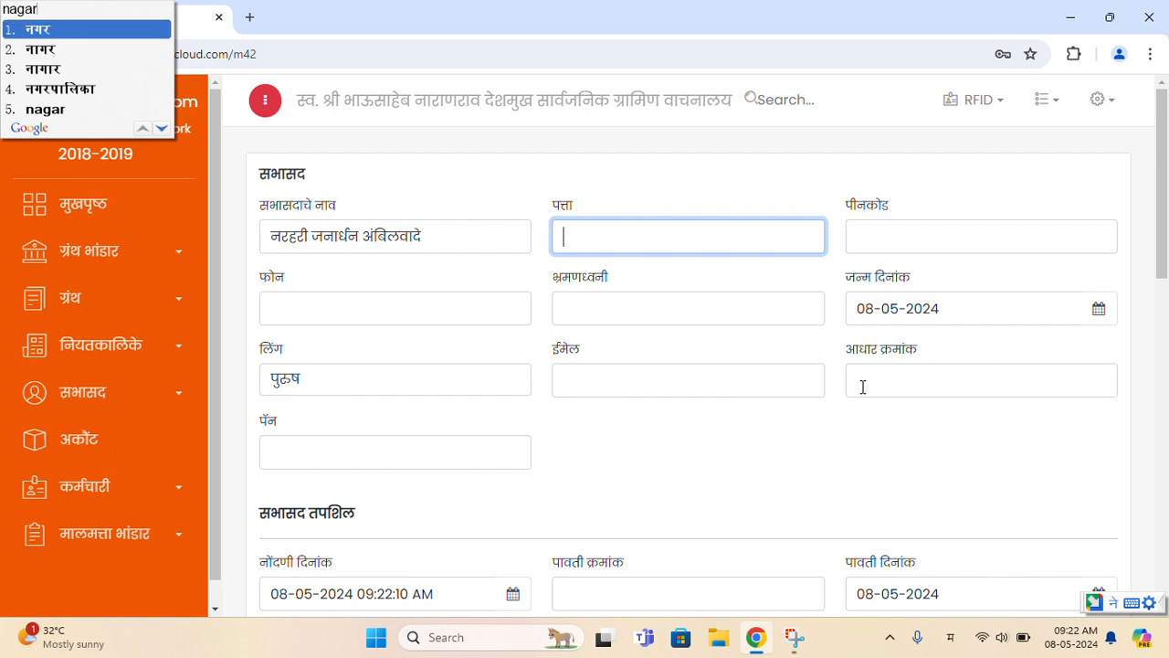
pyautogui.press('Return')
pyautogui.press('Tab')
pyautogui.press('super+space')
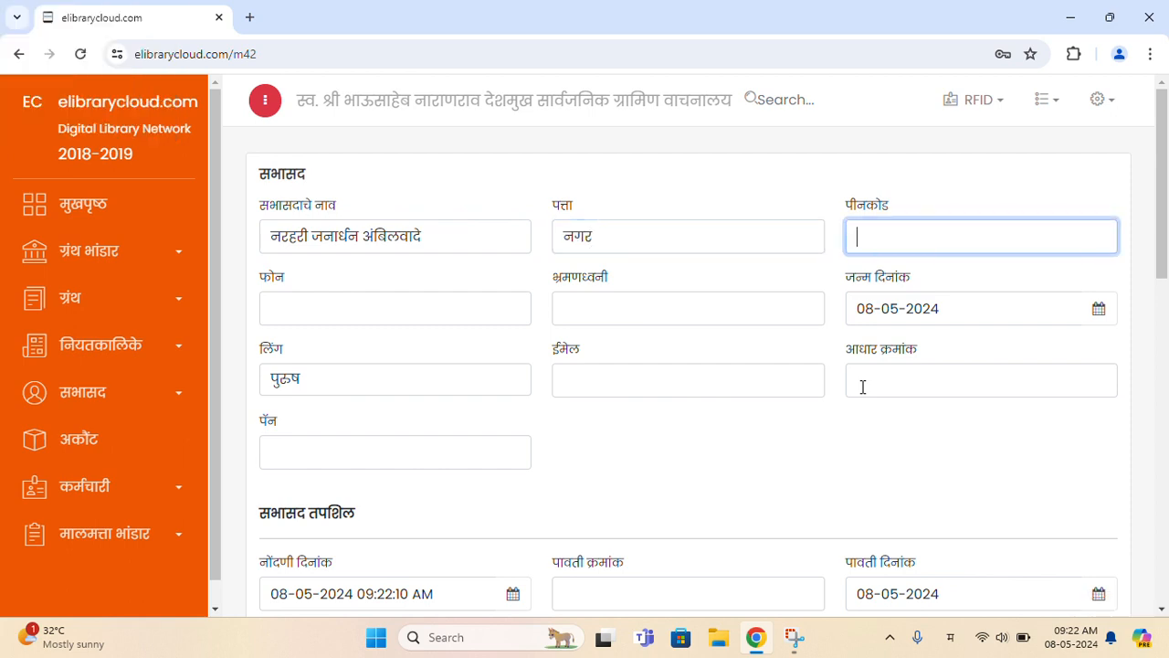
pyautogui.write('414001')
pyautogui.press('Tab')
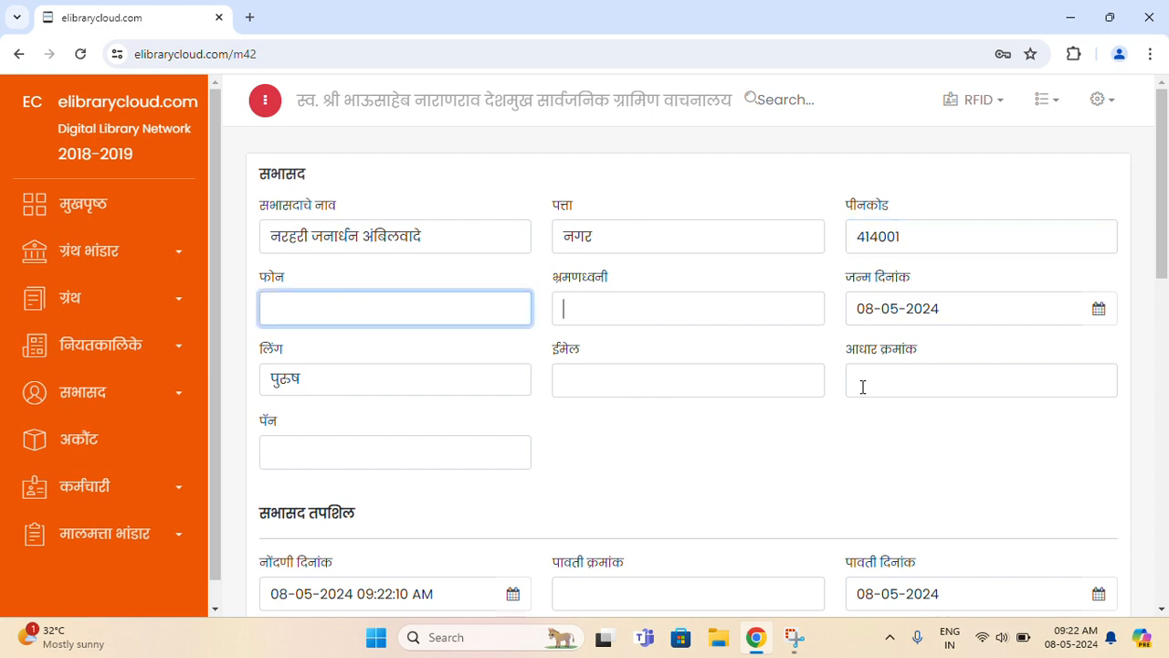
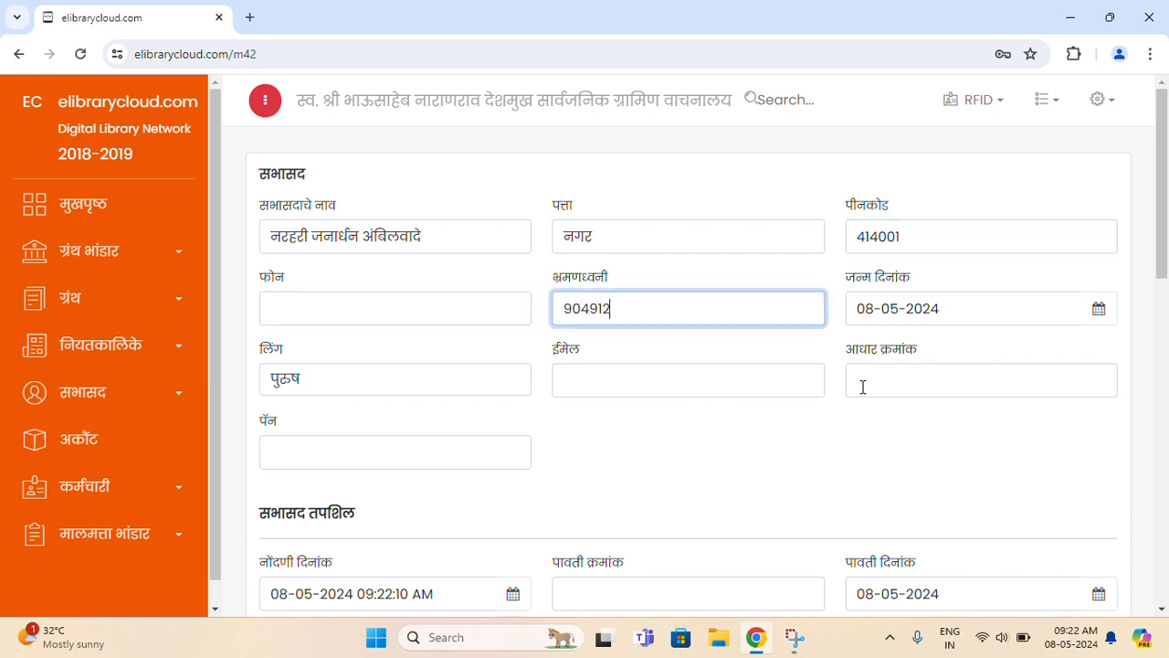
pyautogui.press('Tab')
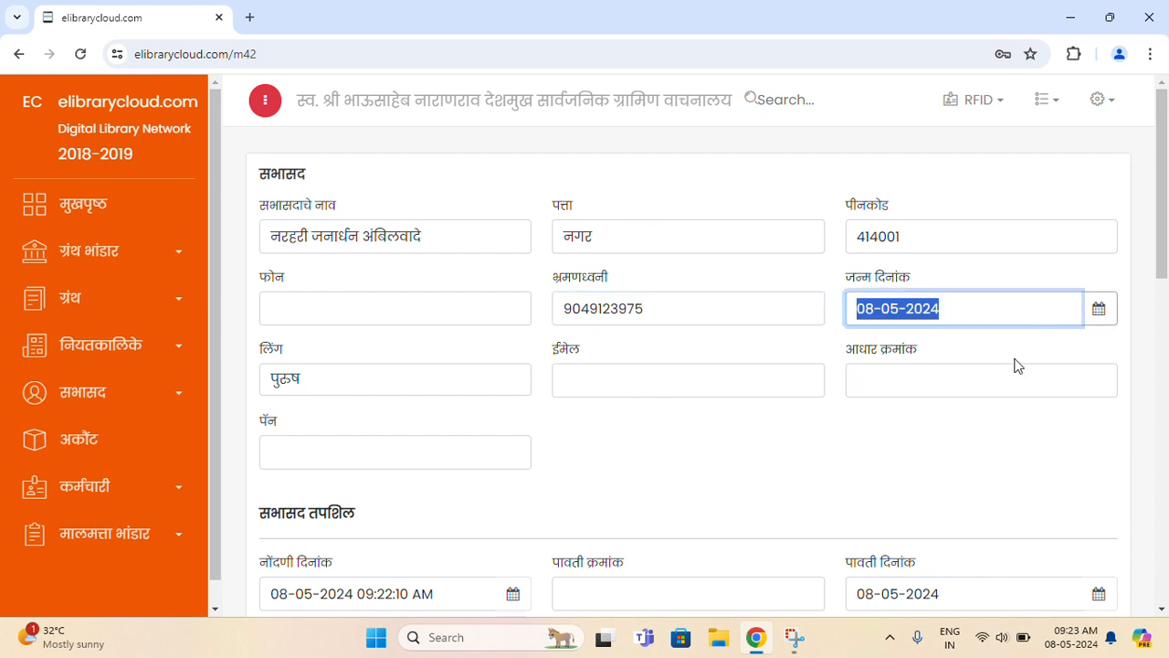
# - Keep gender as पुरुष and fill in the member's e-mail address
pyautogui.click(461, 396)
pyautogui.click(606, 384)
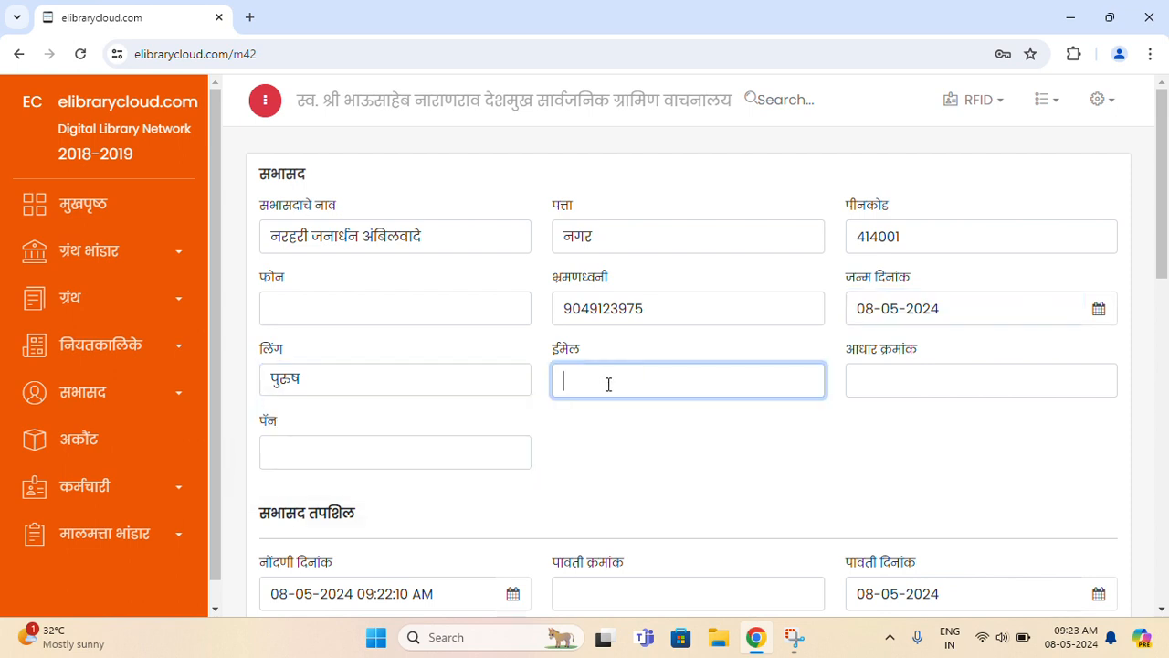
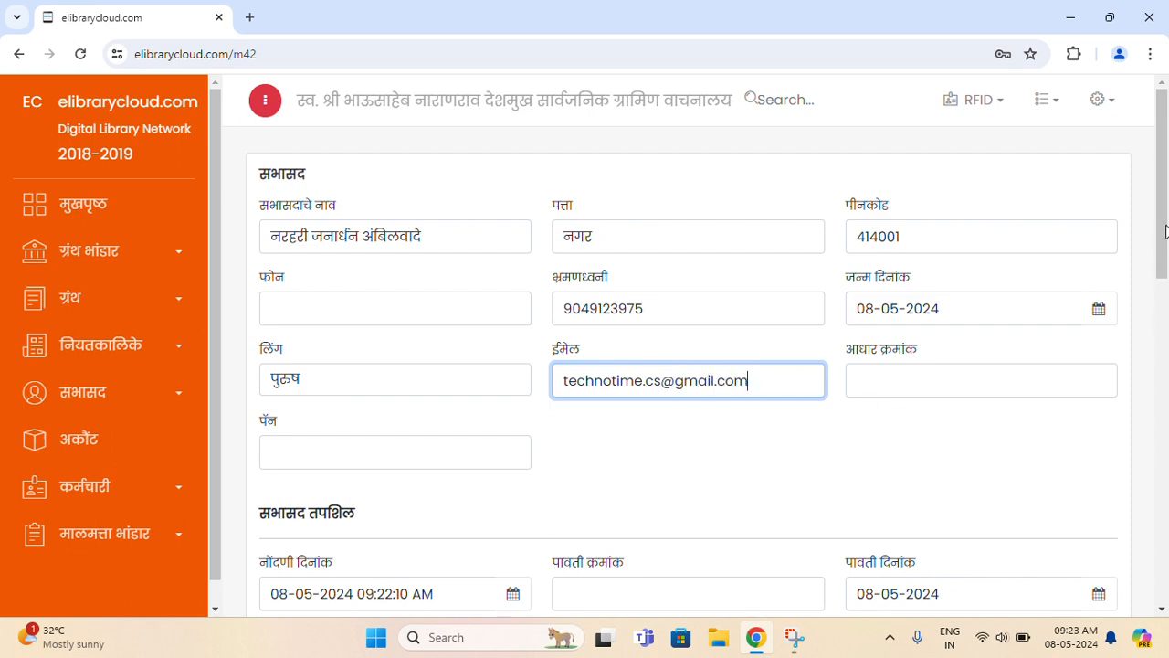
pyautogui.moveTo(1164, 229); pyautogui.dragTo(1164, 281)
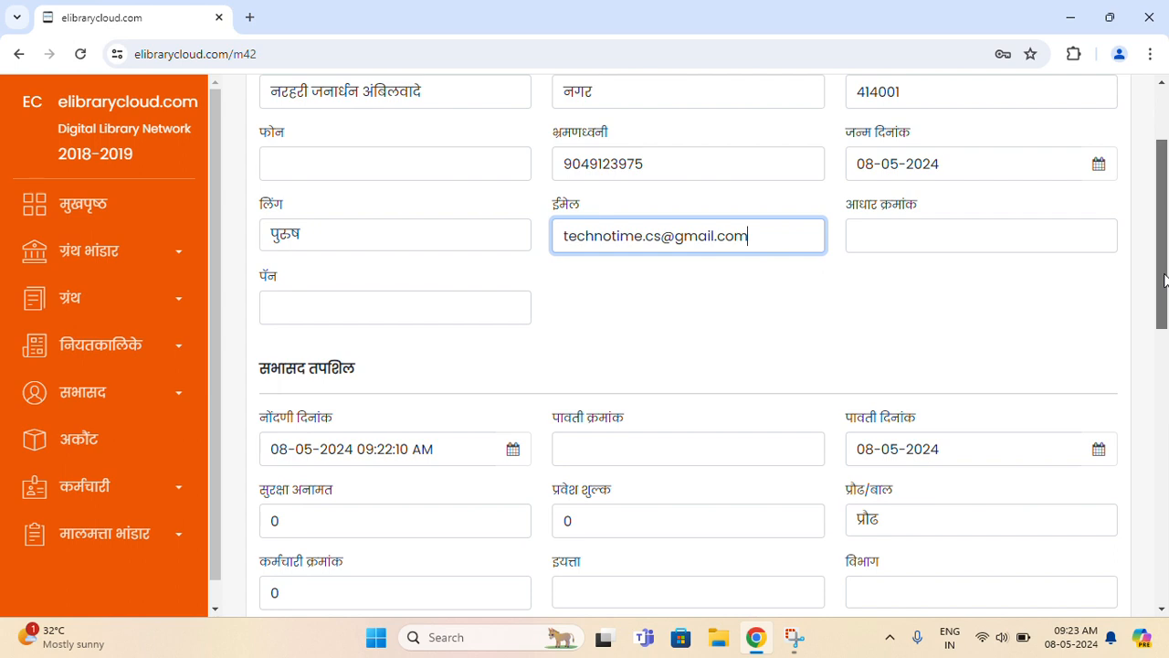
pyautogui.moveTo(1164, 280); pyautogui.dragTo(1164, 294)
pyautogui.click(925, 195)
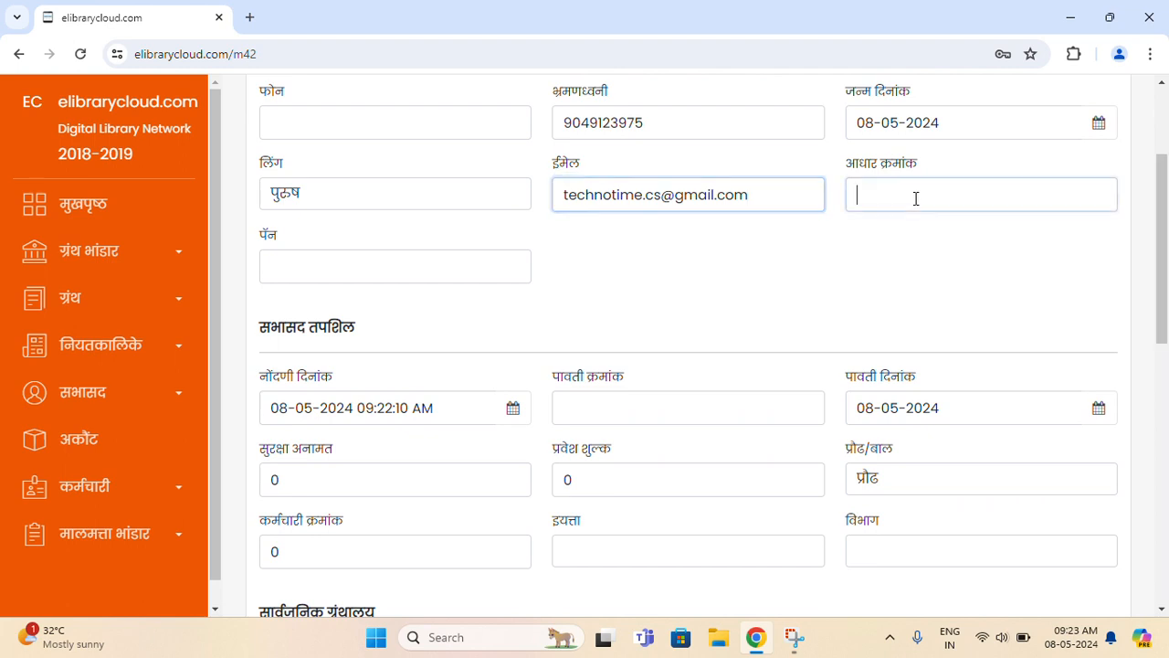
pyautogui.click(520, 272)
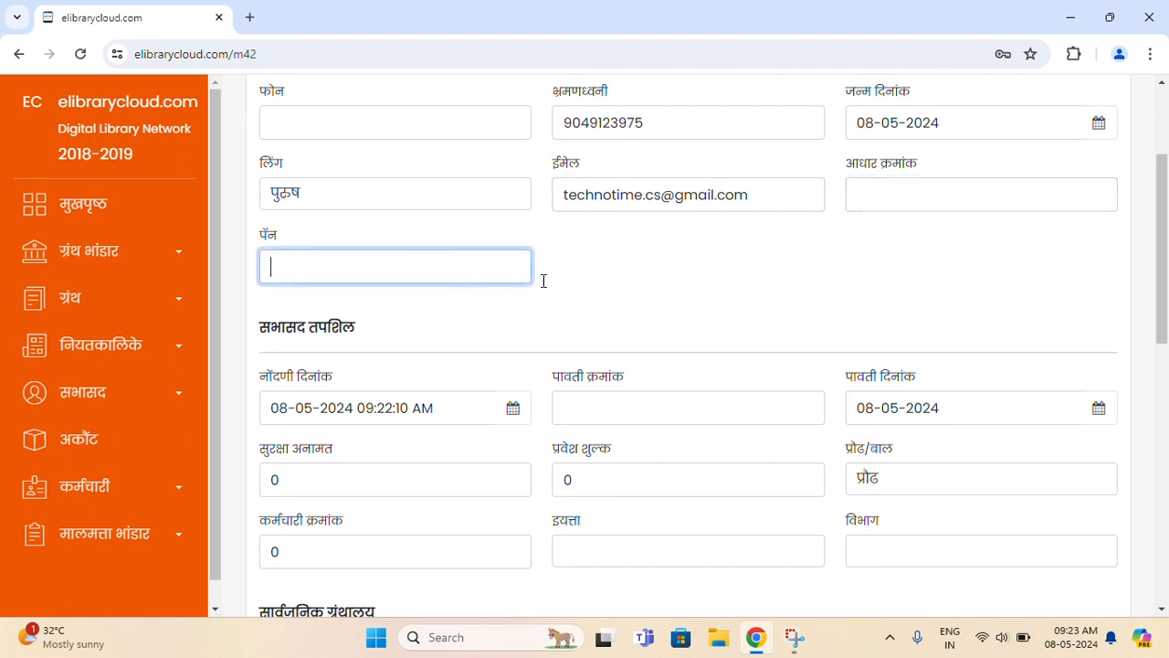
pyautogui.click(627, 284)
pyautogui.scroll(2, 628, 284)
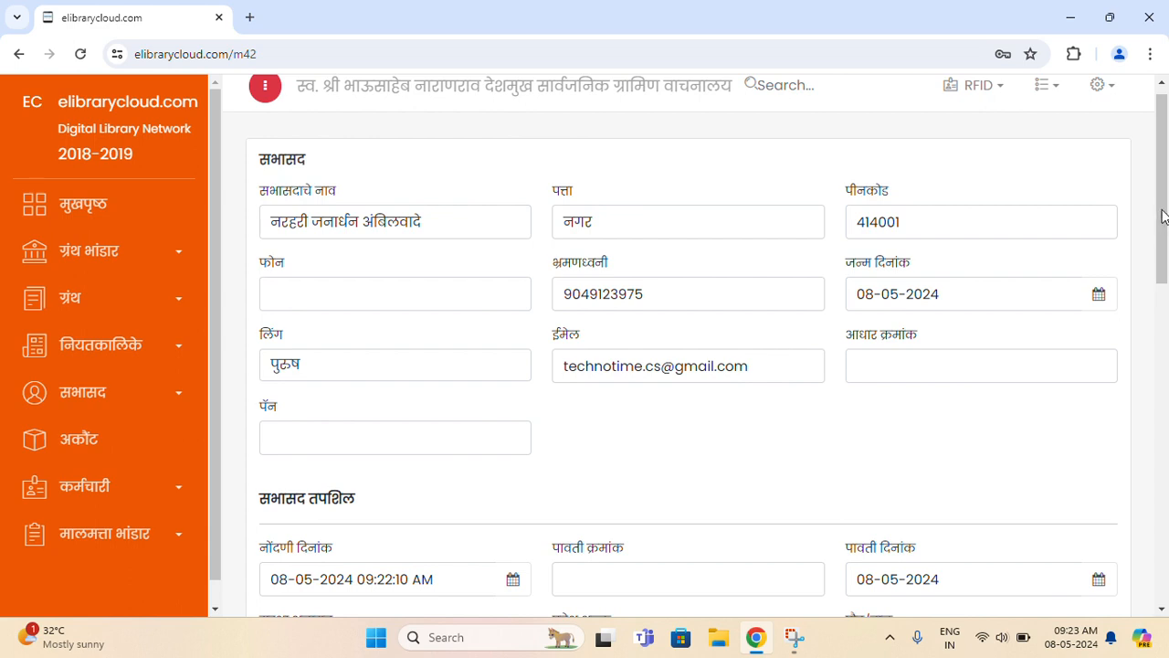
pyautogui.click(368, 369)
pyautogui.click(677, 419)
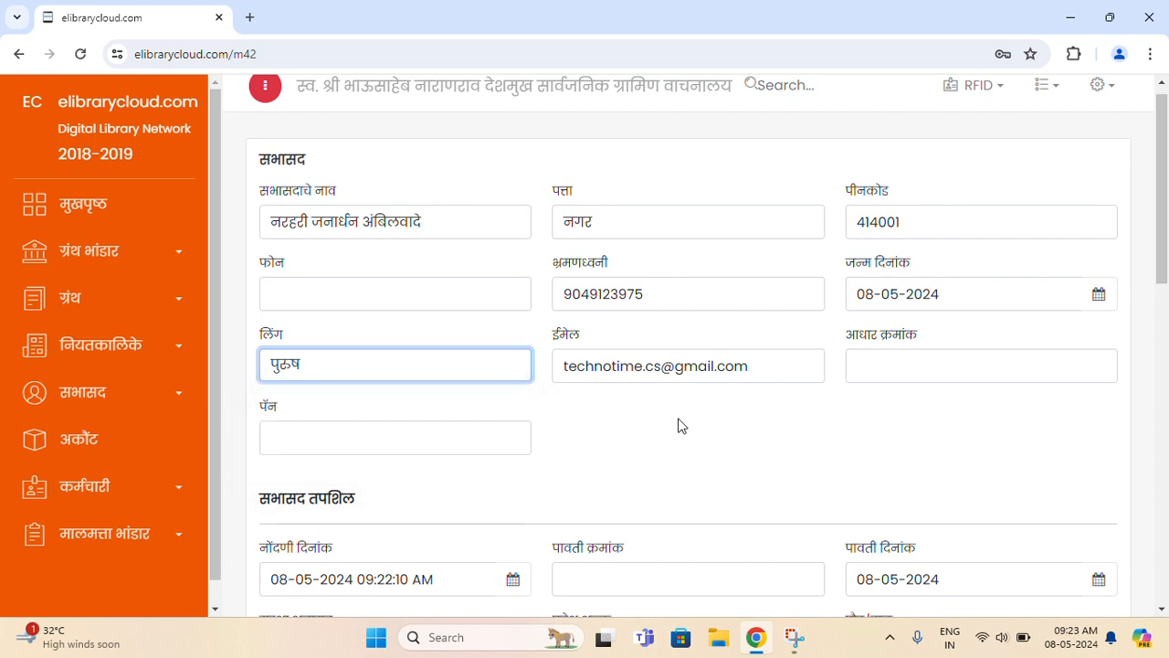
pyautogui.moveTo(1161, 264); pyautogui.dragTo(1164, 395)
pyautogui.moveTo(259, 130); pyautogui.dragTo(393, 141)
# - Check the registration date calendar and look over the receipt, deposit and fee fields
pyautogui.click(395, 141)
pyautogui.click(499, 211)
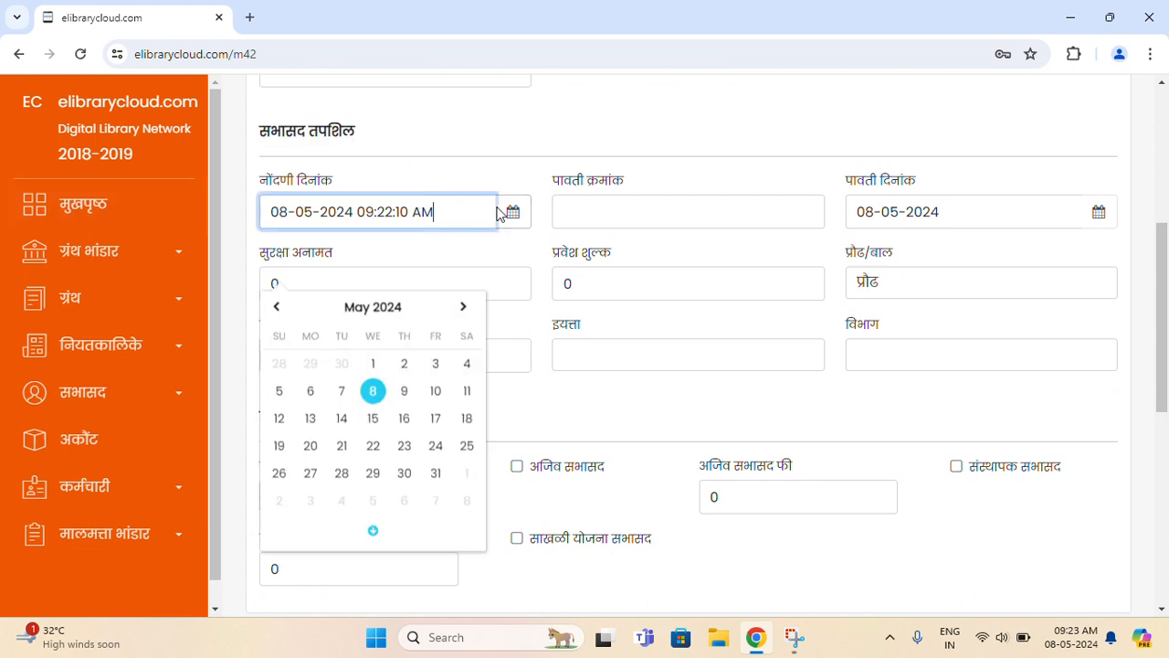
pyautogui.click(540, 160)
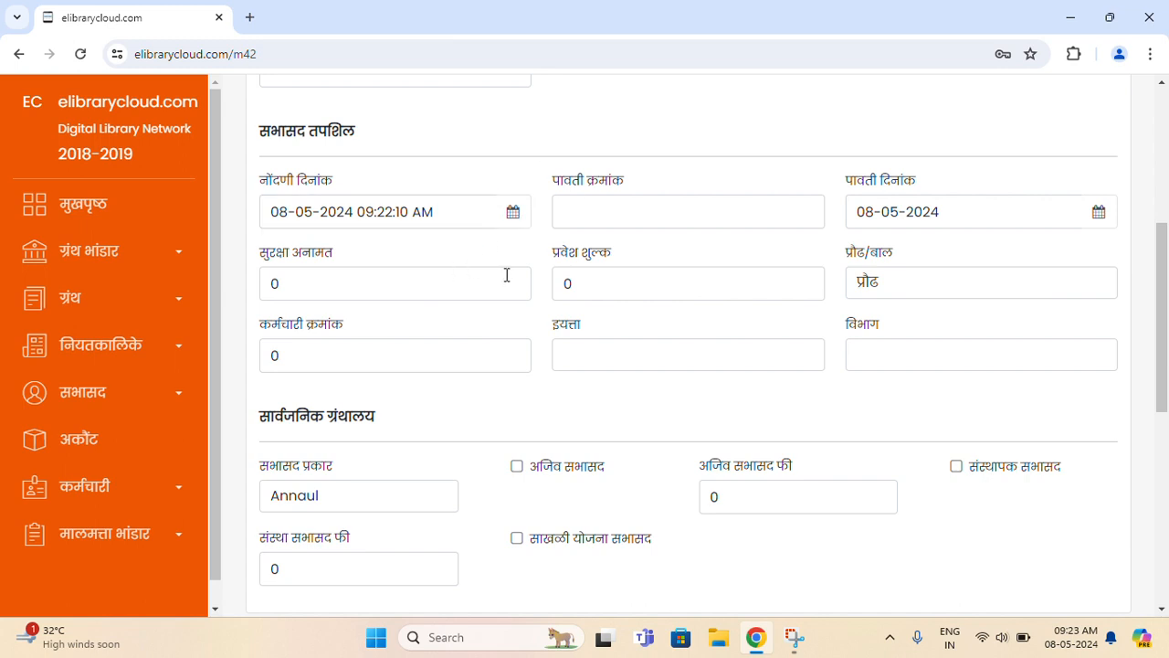
pyautogui.click(630, 211)
pyautogui.click(897, 208)
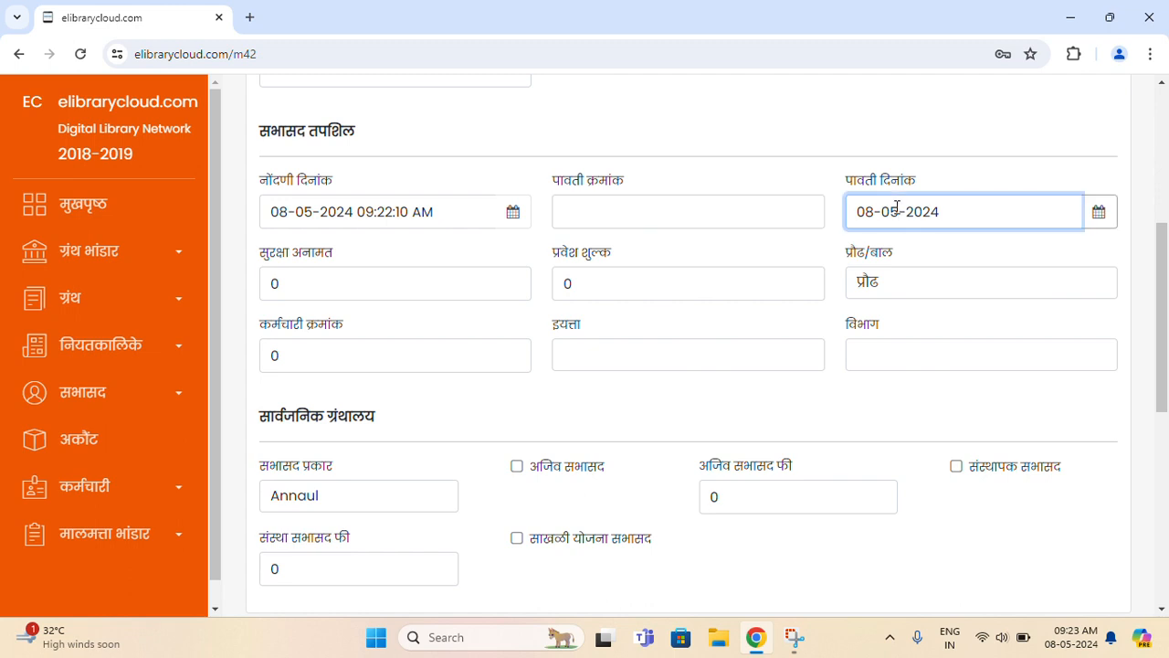
pyautogui.click(627, 224)
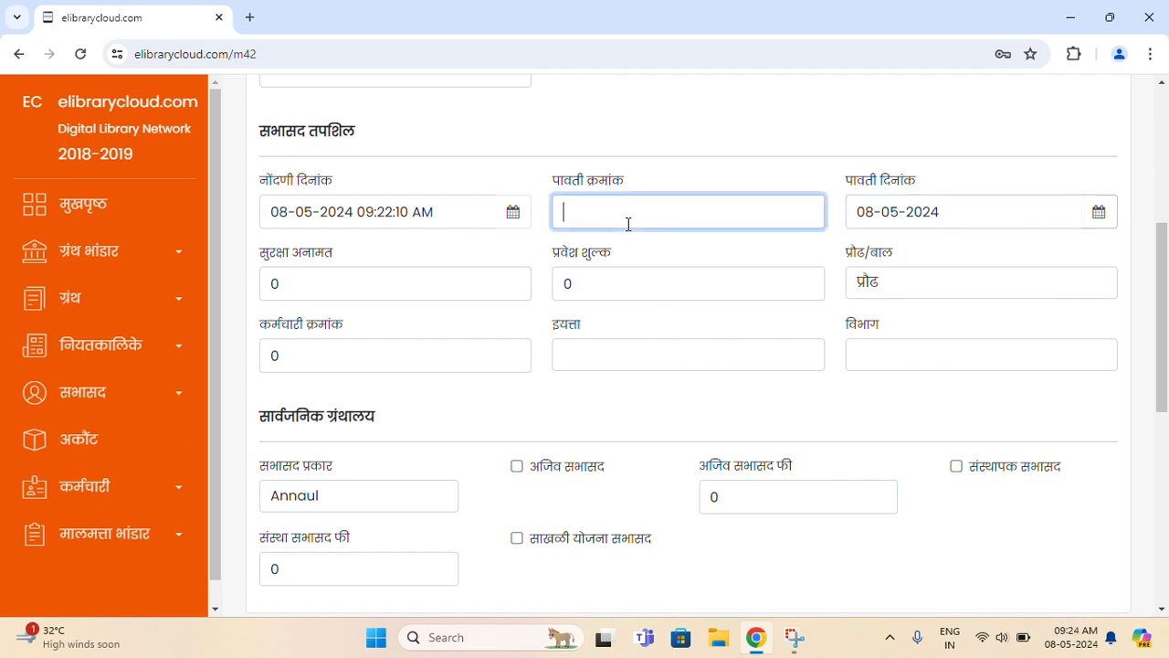
pyautogui.click(892, 214)
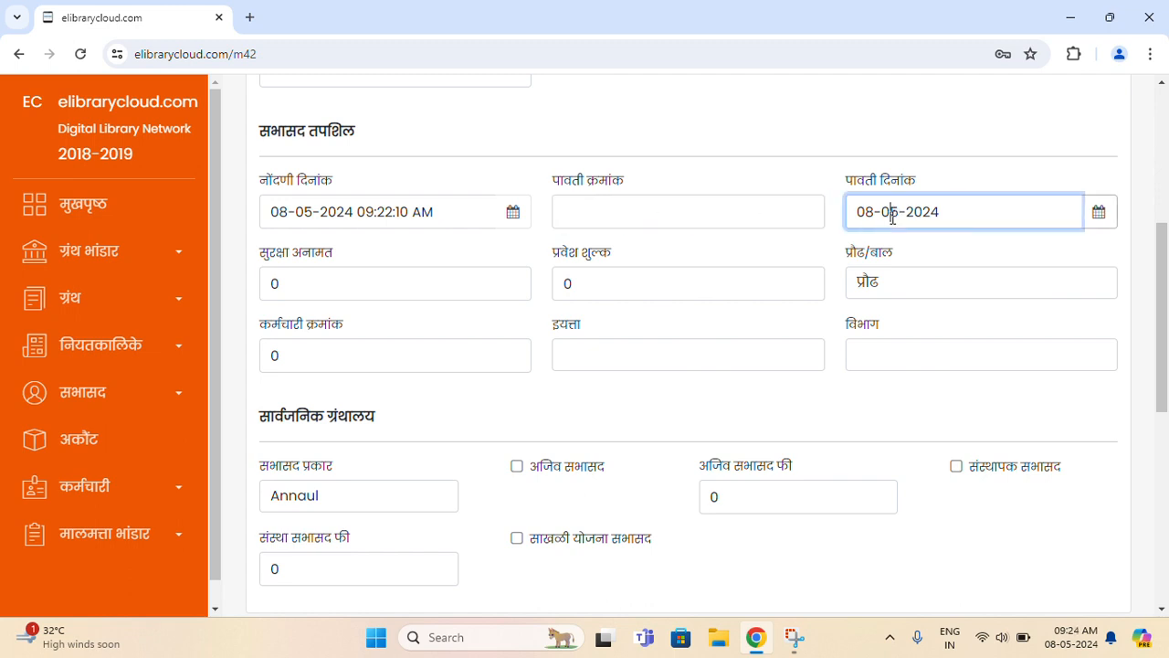
pyautogui.click(401, 286)
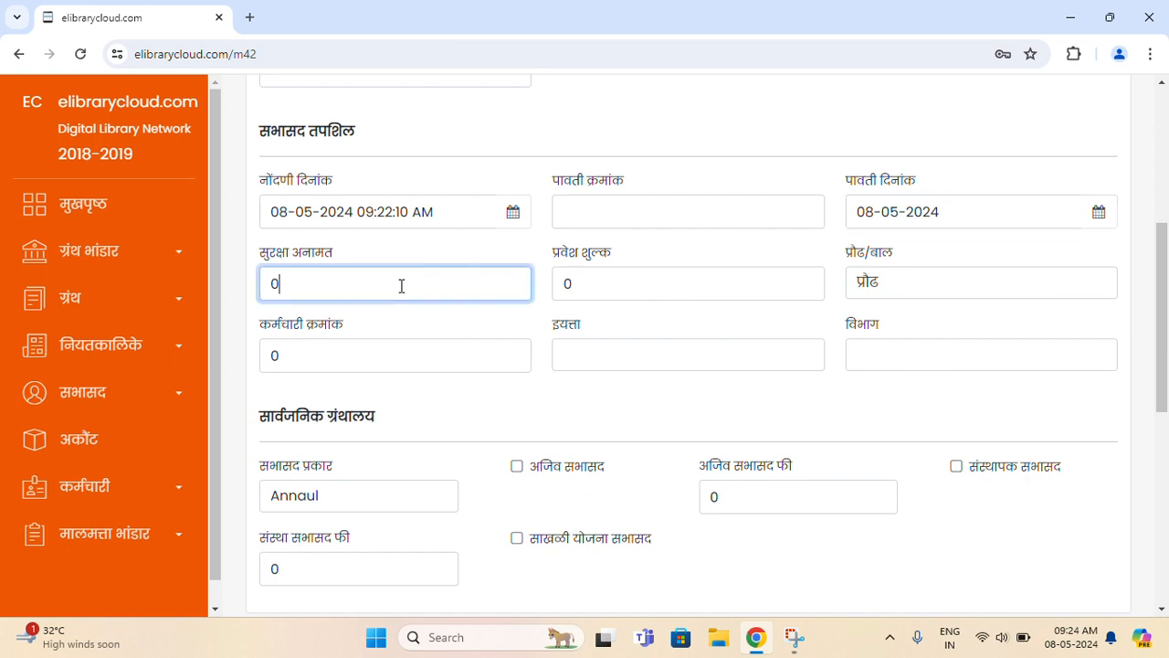
pyautogui.click(589, 290)
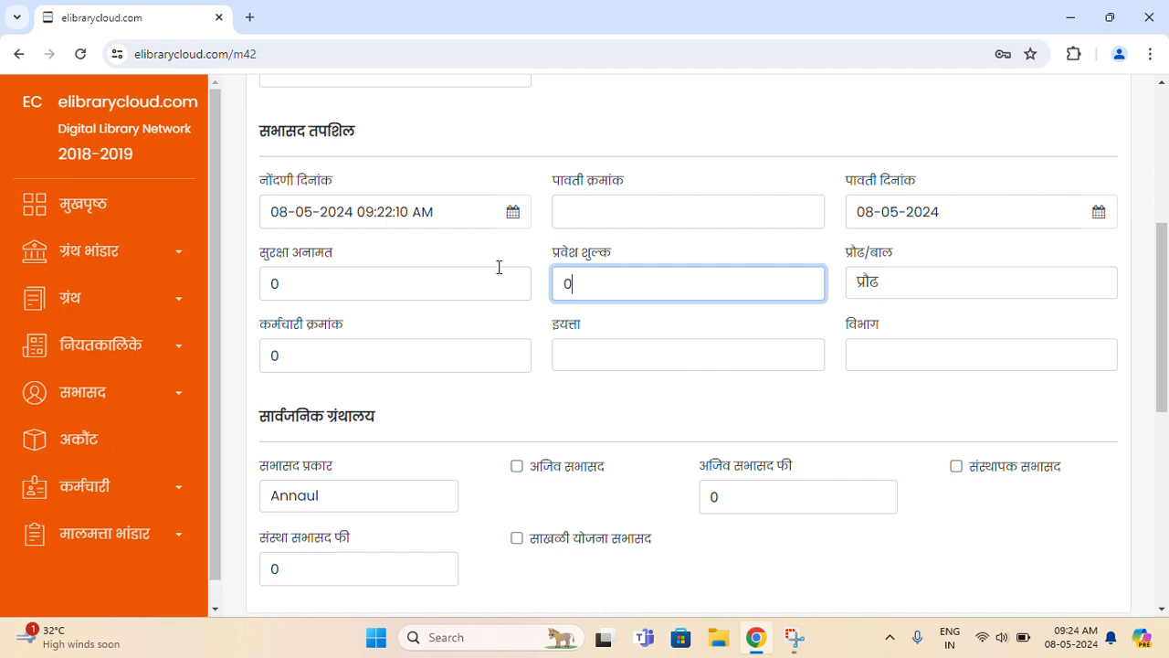
# - Enter receipt number 123, security deposit 500 and entry fee 10
pyautogui.click(636, 213)
pyautogui.write('123')
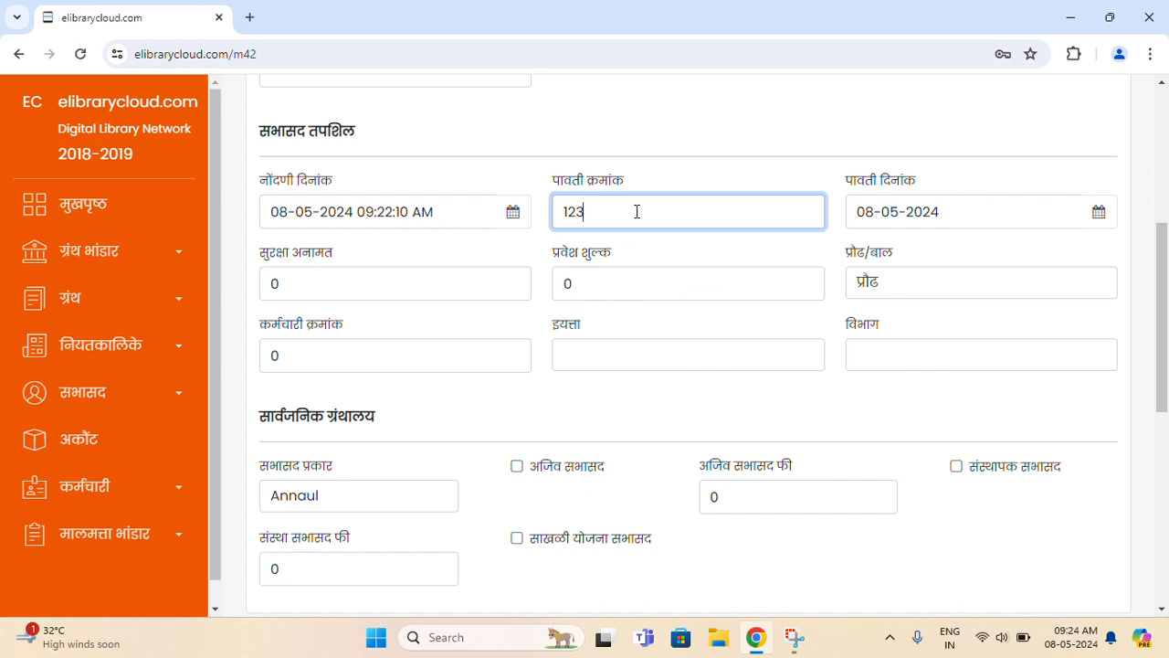
pyautogui.moveTo(634, 211); pyautogui.dragTo(511, 212)
pyautogui.click(1009, 201)
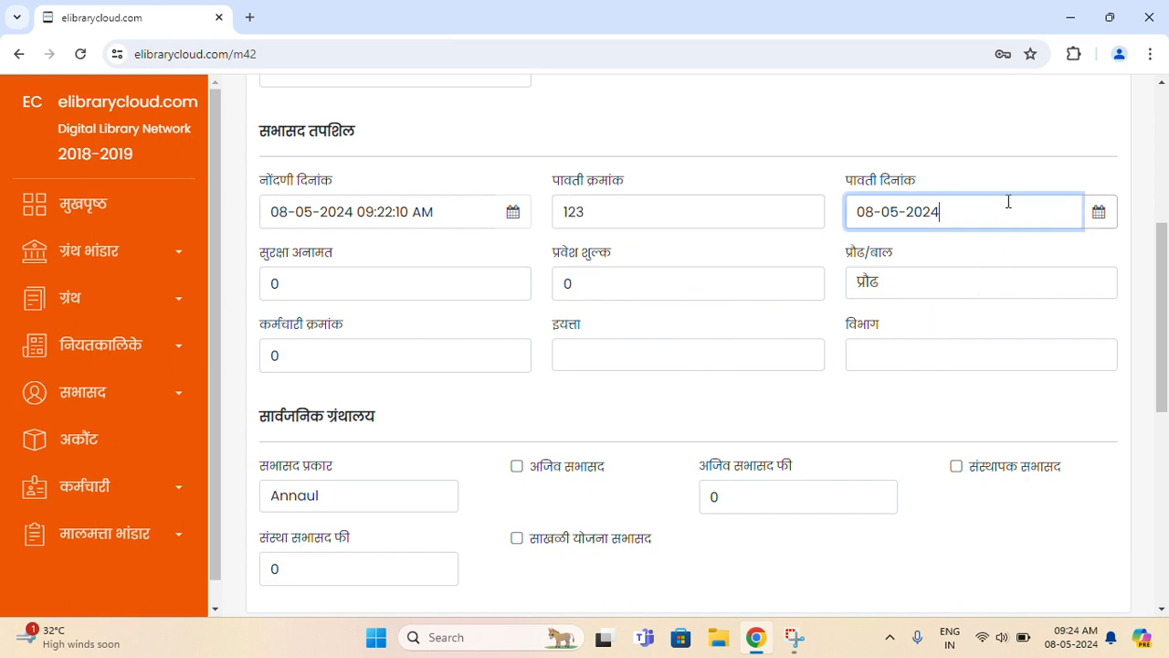
pyautogui.click(916, 164)
pyautogui.click(710, 200)
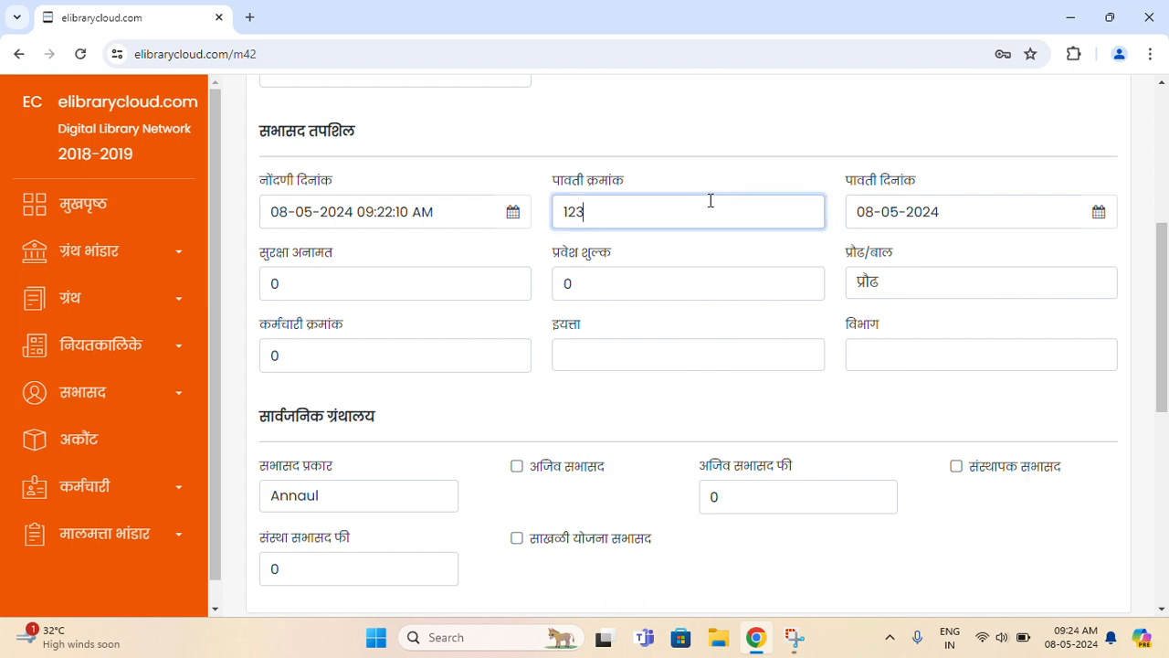
pyautogui.click(955, 205)
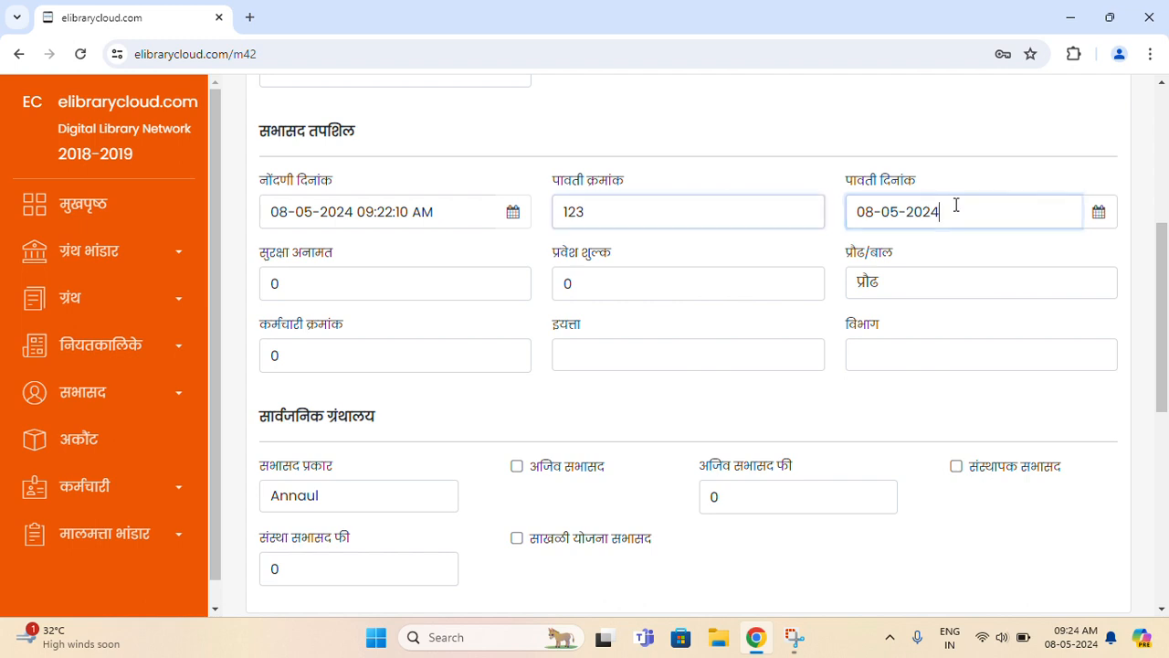
pyautogui.click(314, 281)
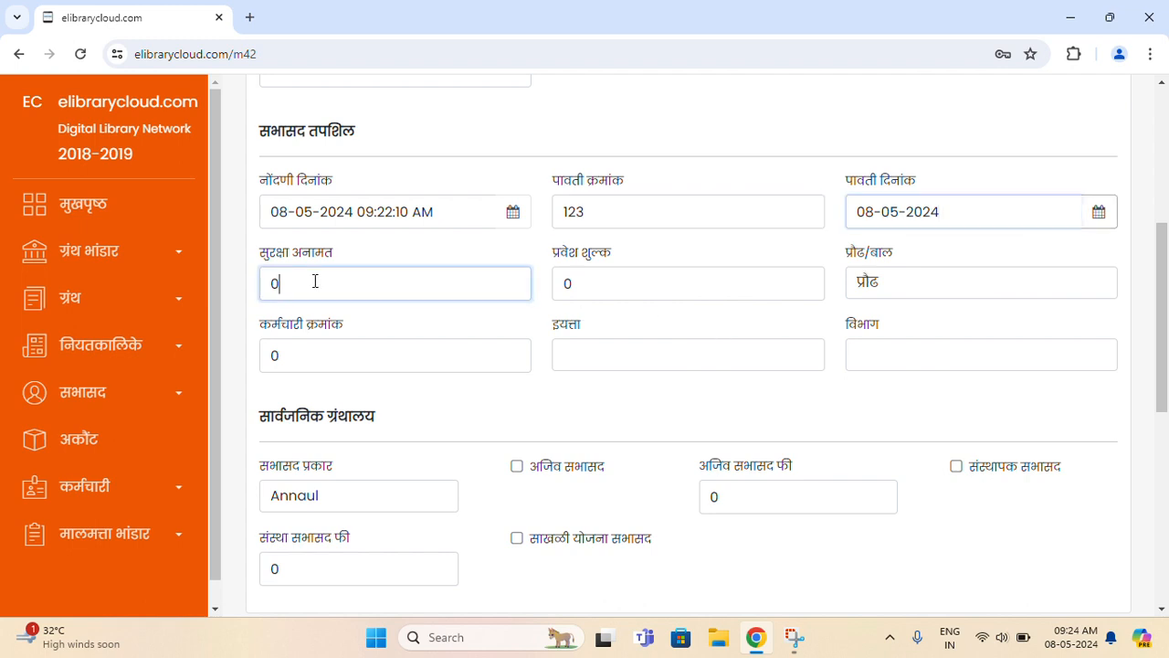
pyautogui.hotkey('ctrl', 'a')
pyautogui.write('500')
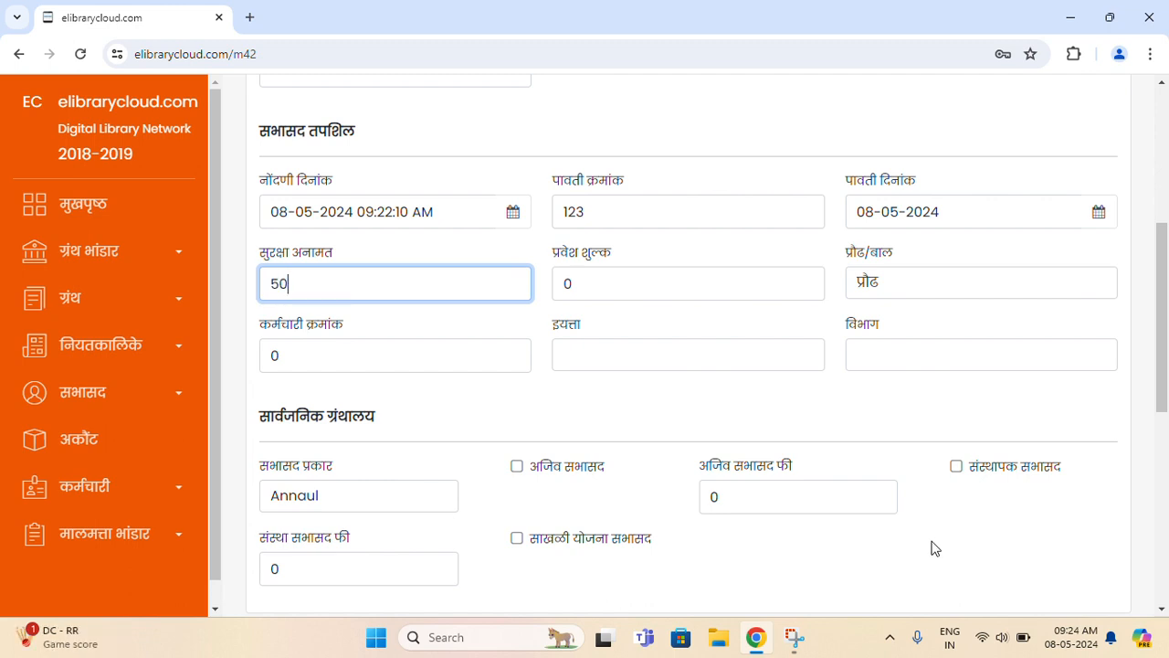
pyautogui.press('Tab')
pyautogui.write('10')
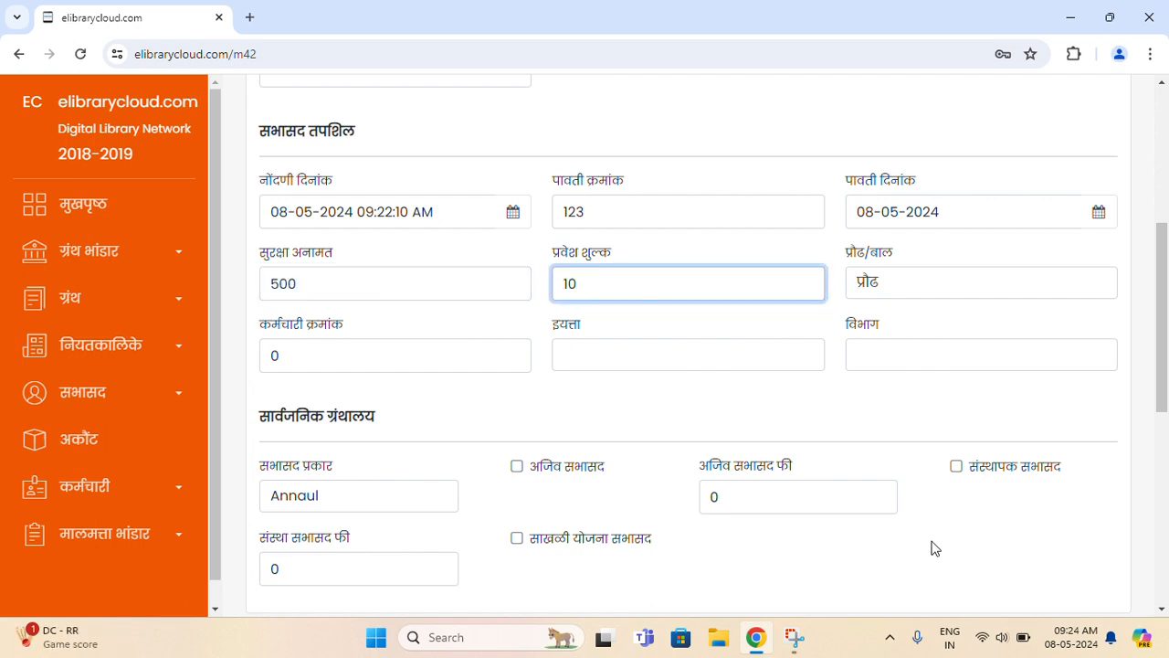
# - Keep प्रौढ as the member category and leave कर्मचारी क्रमांक at 0
pyautogui.click(971, 285)
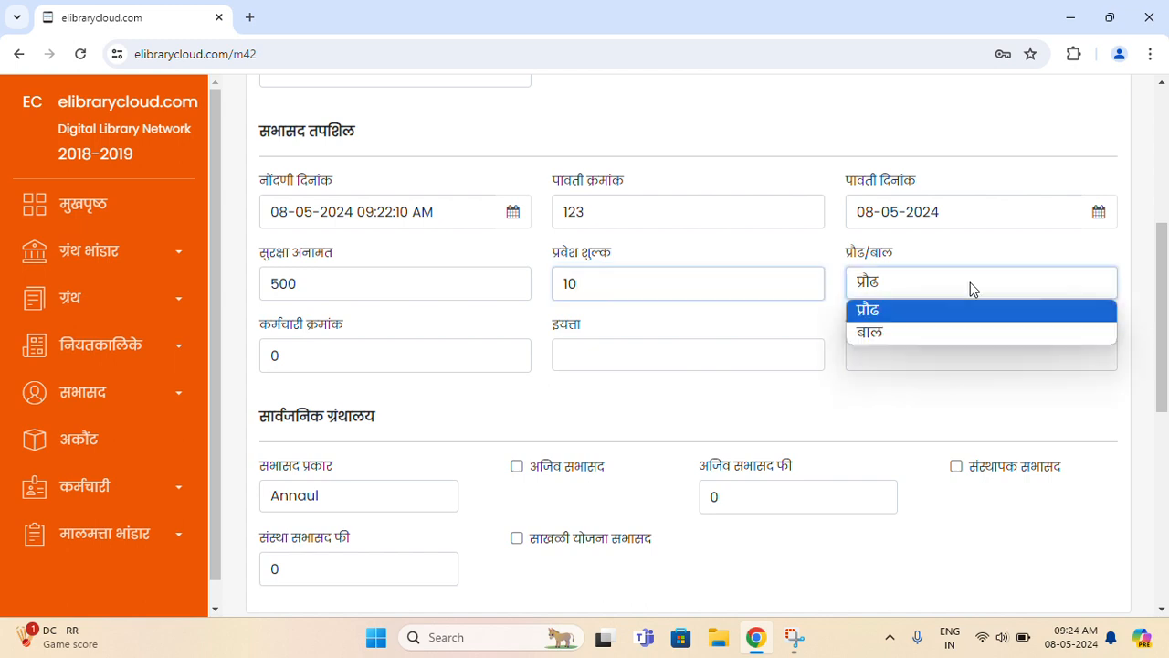
pyautogui.click(973, 304)
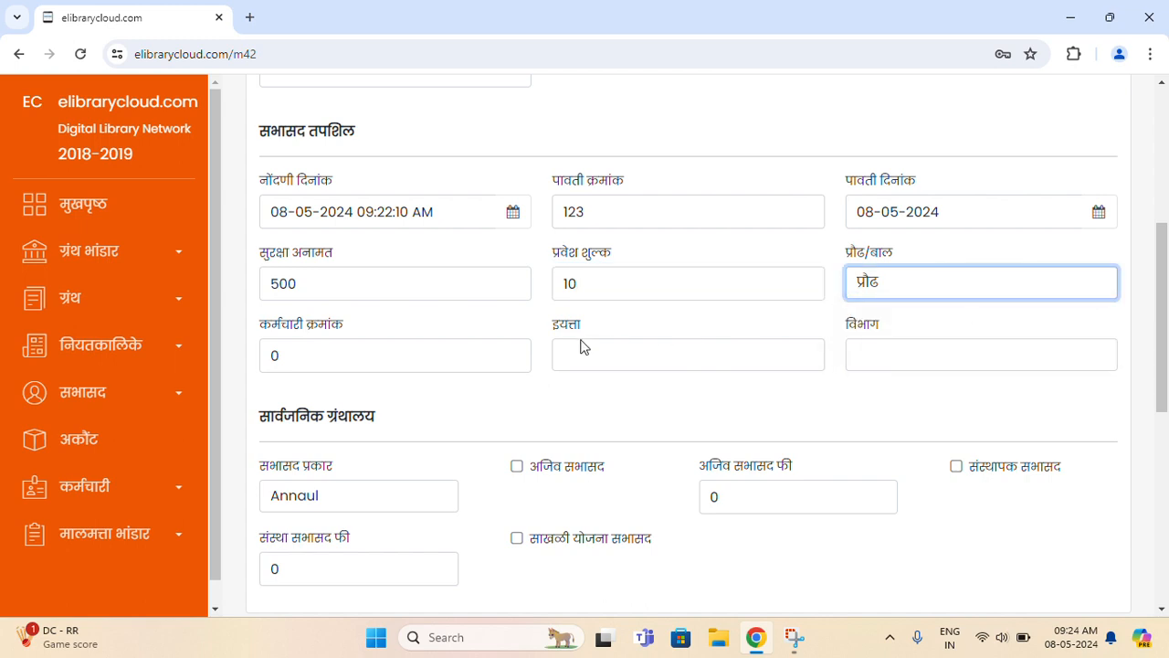
pyautogui.click(419, 353)
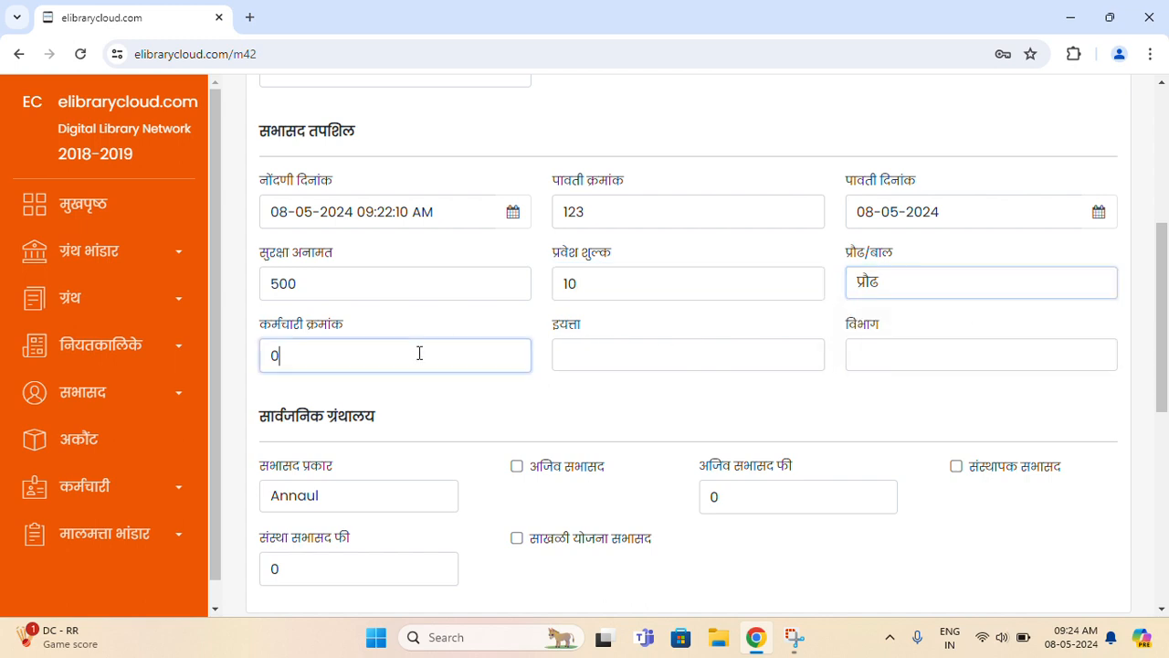
pyautogui.click(697, 357)
pyautogui.click(892, 355)
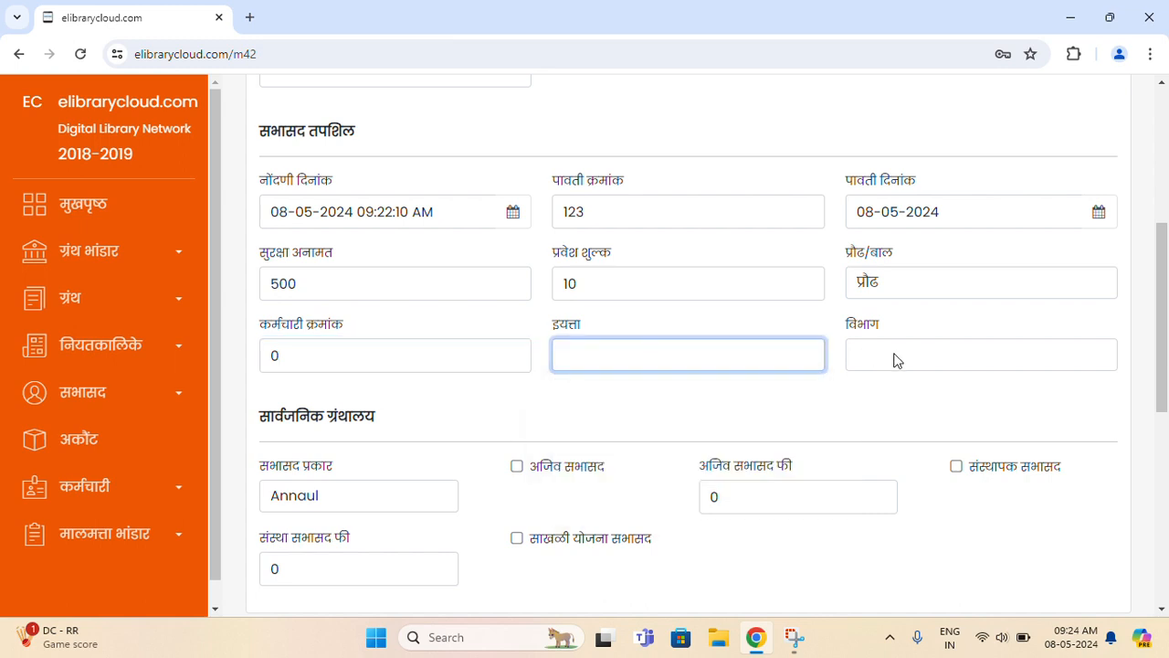
pyautogui.click(688, 411)
pyautogui.scroll(-1, 1165, 321)
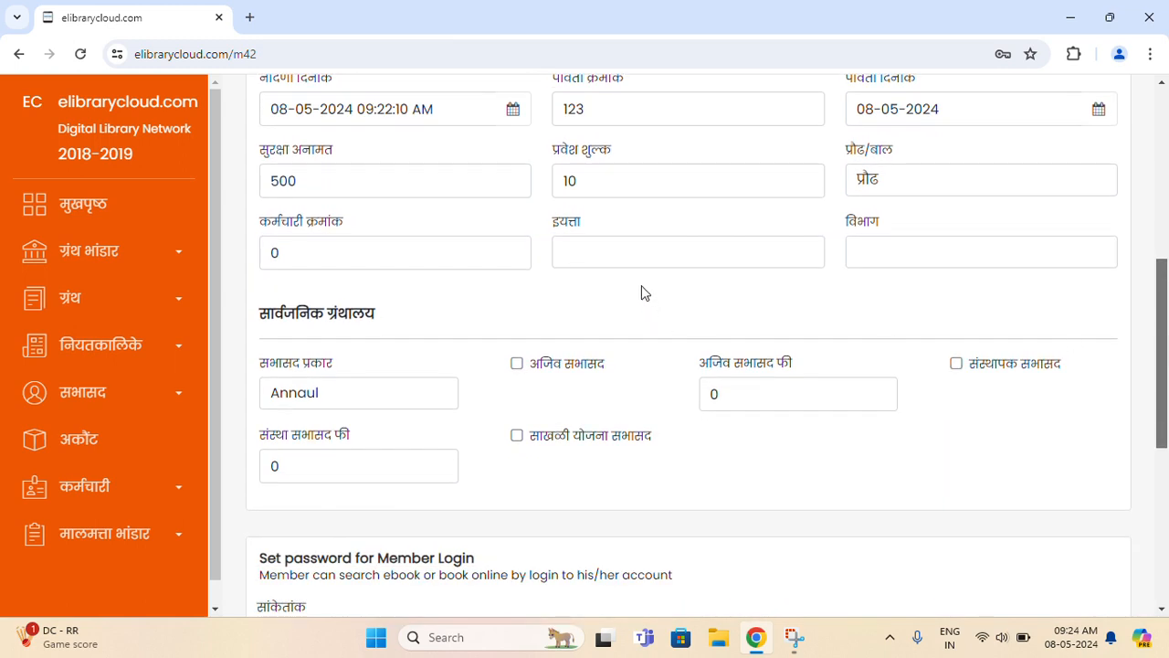
pyautogui.click(388, 259)
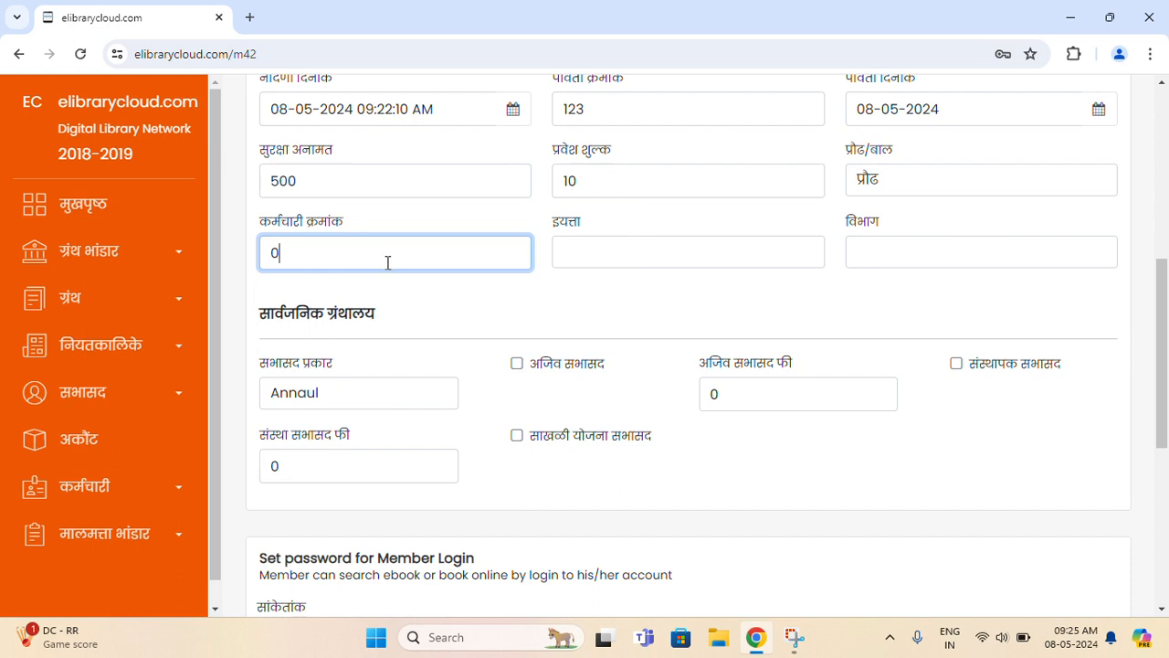
pyautogui.moveTo(283, 254); pyautogui.dragTo(262, 260)
pyautogui.click(600, 315)
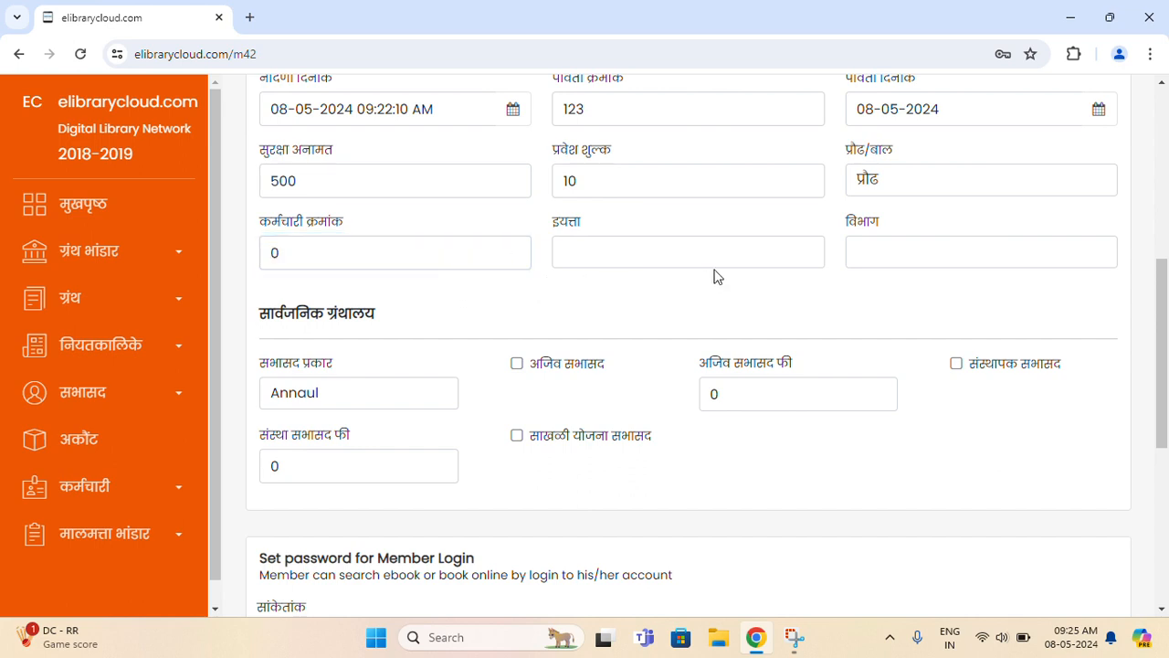
# - Try First Year and B. Pharma for इयत्ता and विभाग, then reset both to blank
pyautogui.click(756, 267)
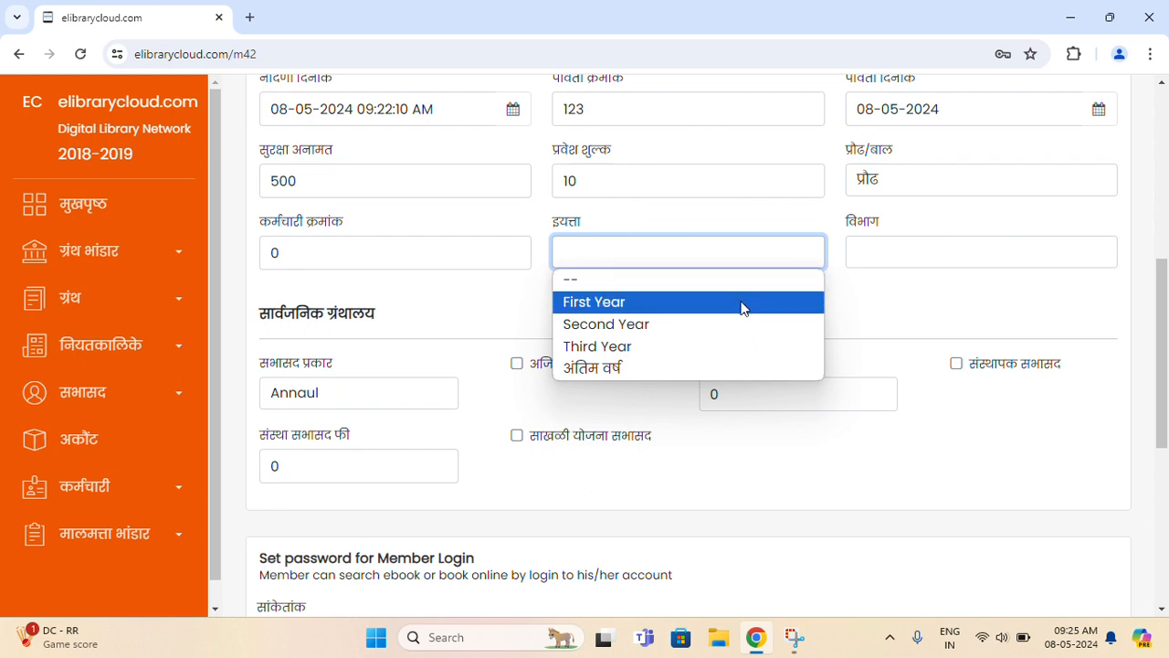
pyautogui.click(743, 307)
pyautogui.click(906, 268)
pyautogui.click(929, 307)
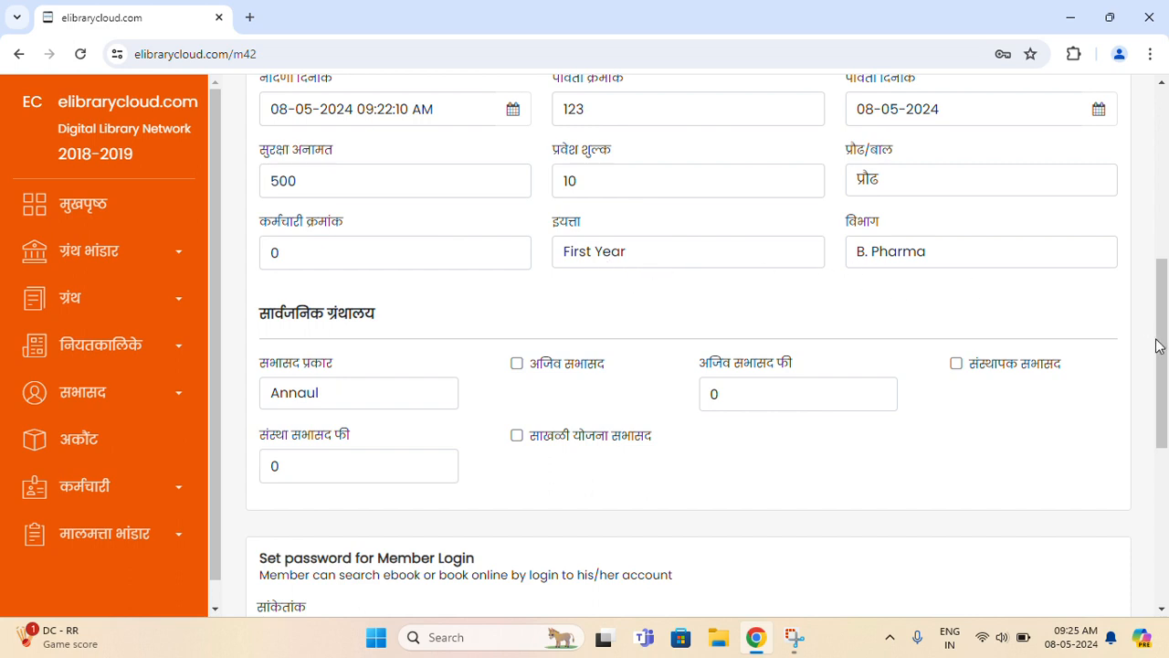
pyautogui.click(703, 256)
pyautogui.click(674, 279)
pyautogui.click(941, 257)
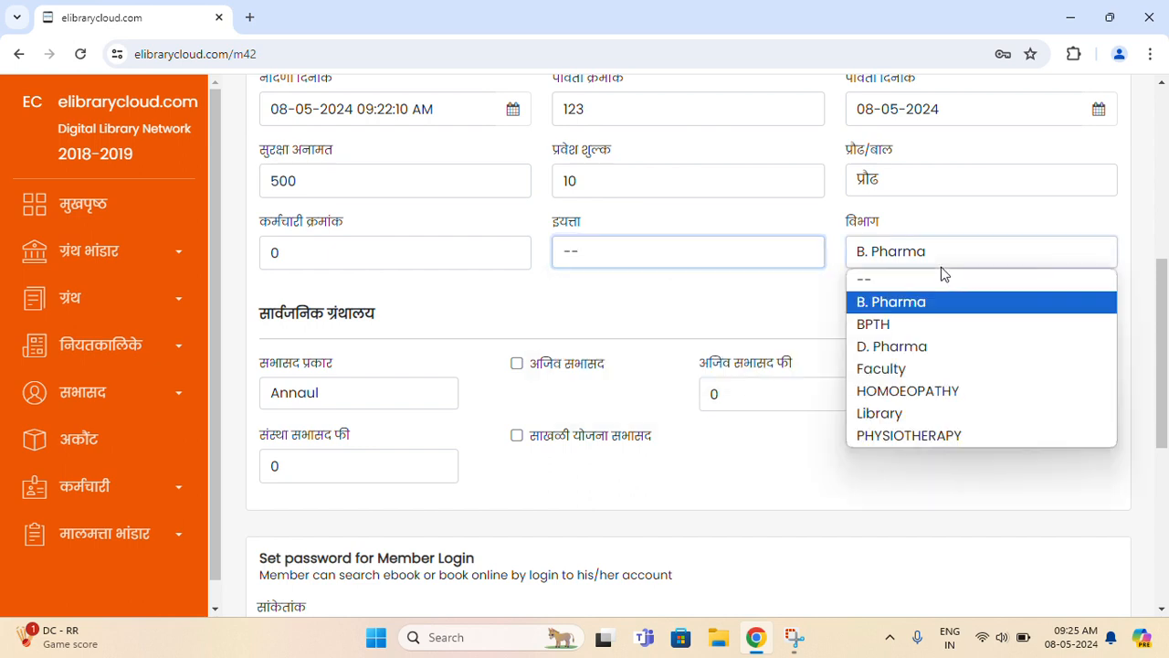
pyautogui.click(908, 279)
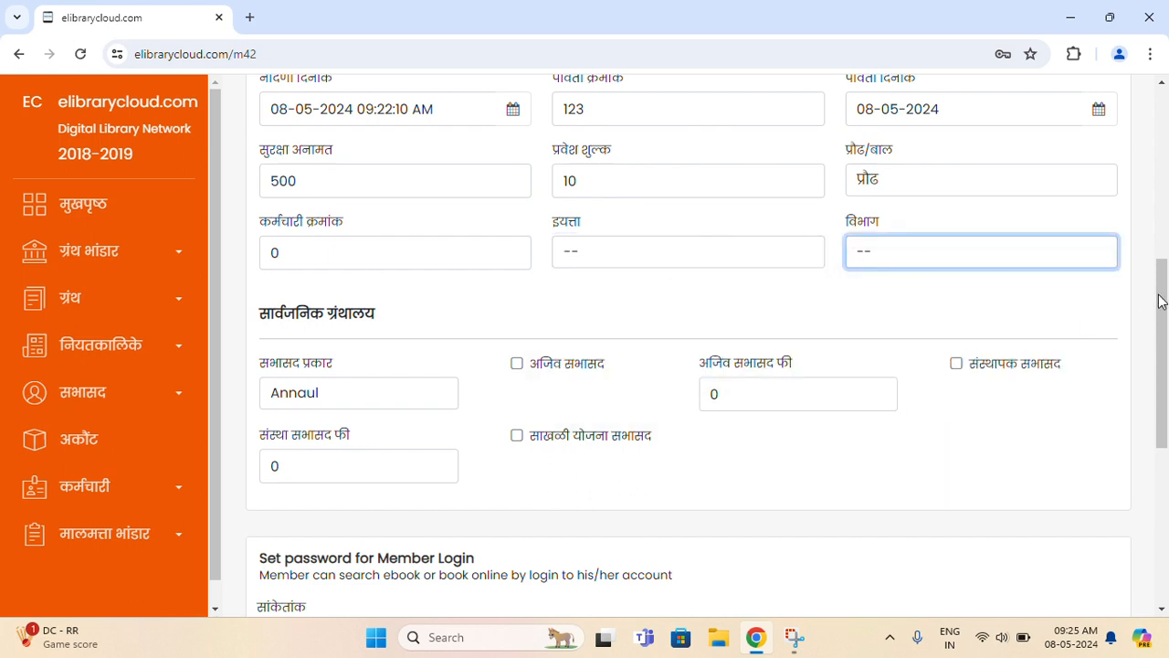
pyautogui.moveTo(1161, 303); pyautogui.dragTo(1157, 360)
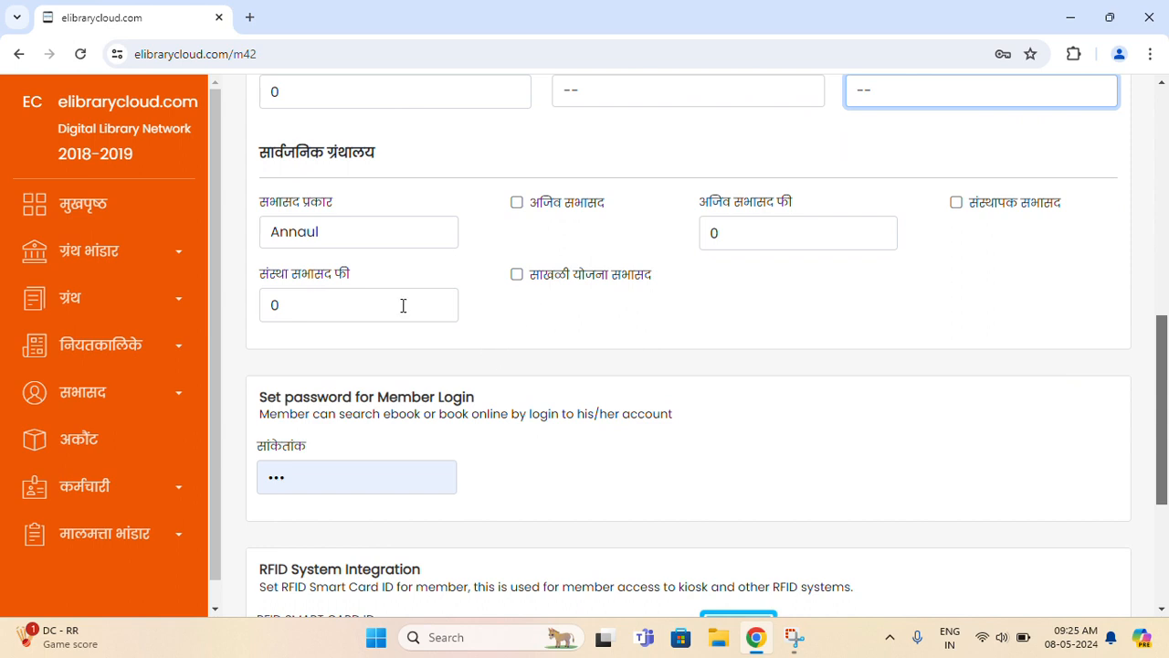
pyautogui.moveTo(274, 156); pyautogui.dragTo(341, 158)
pyautogui.click(411, 172)
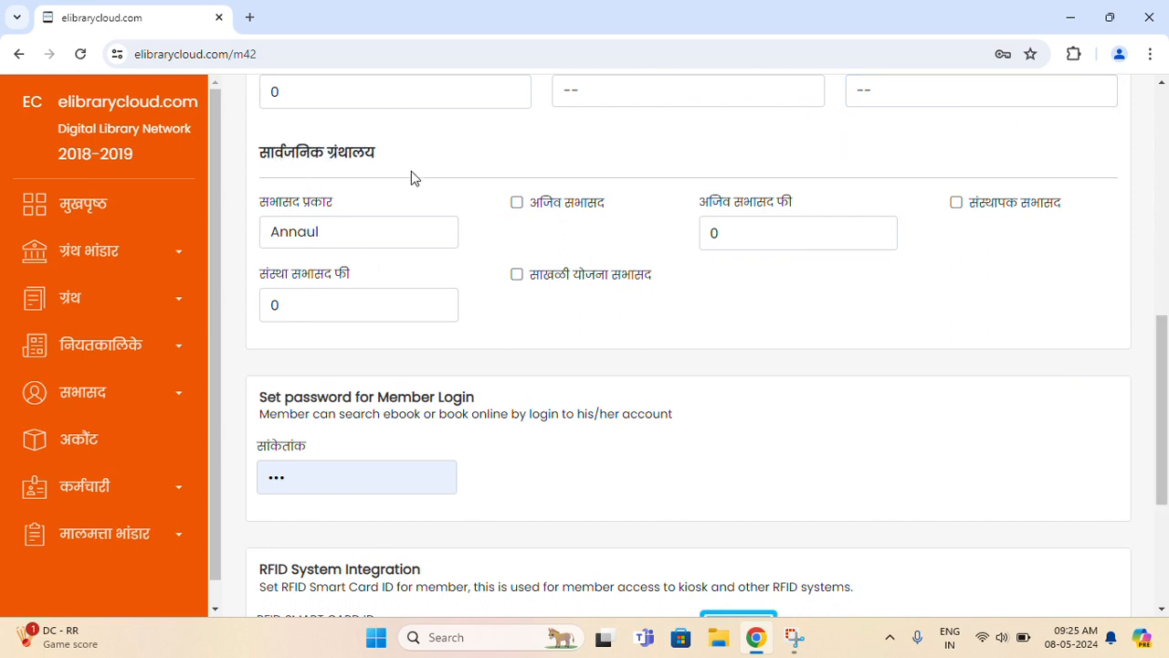
pyautogui.click(382, 235)
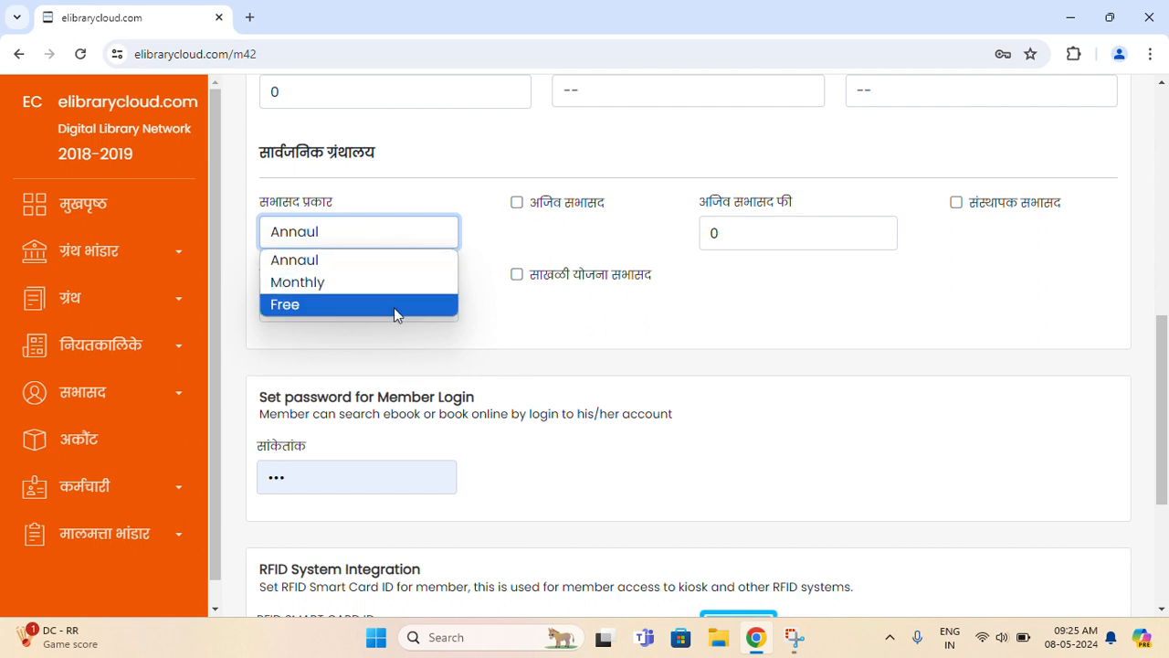
pyautogui.click(564, 320)
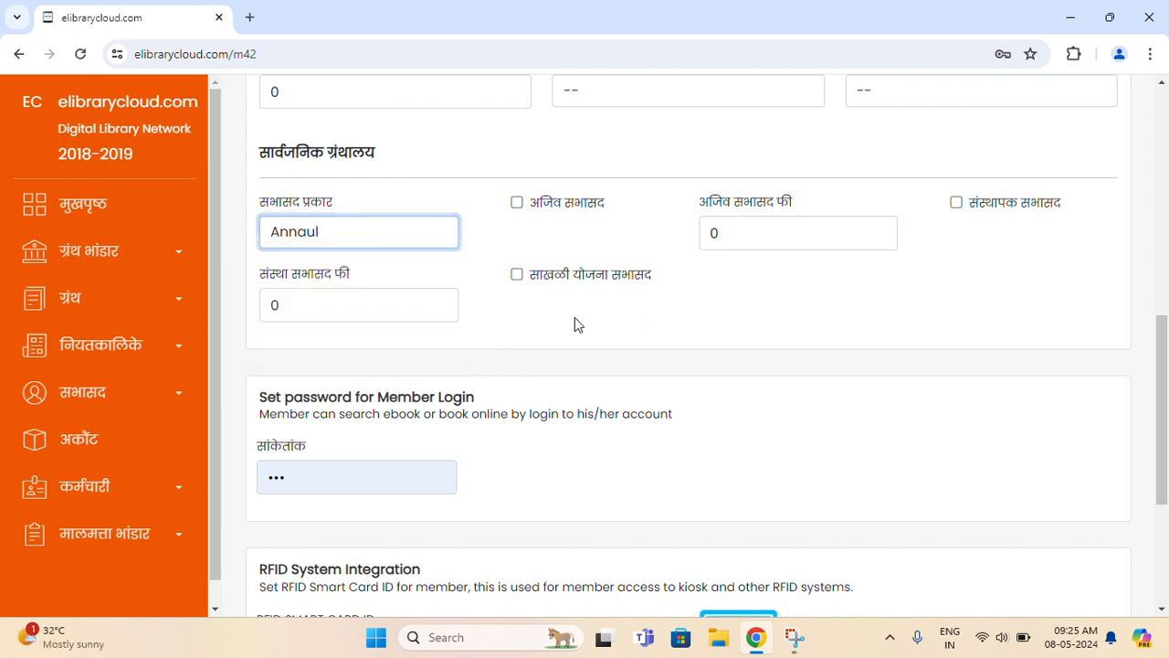
pyautogui.click(570, 206)
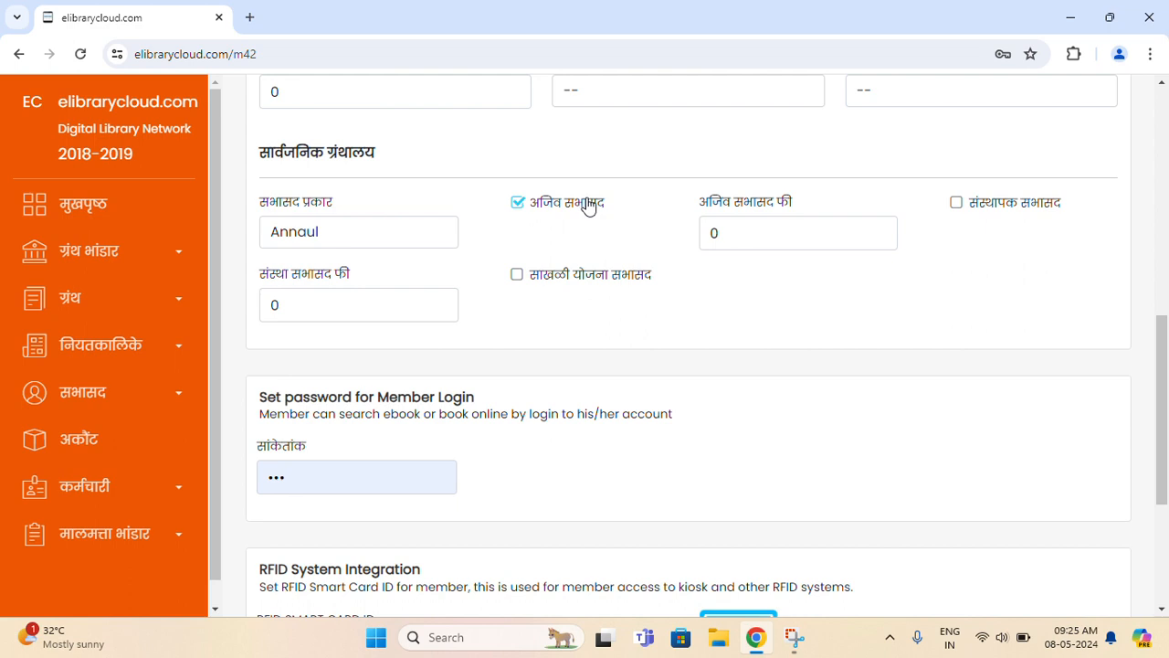
pyautogui.click(730, 237)
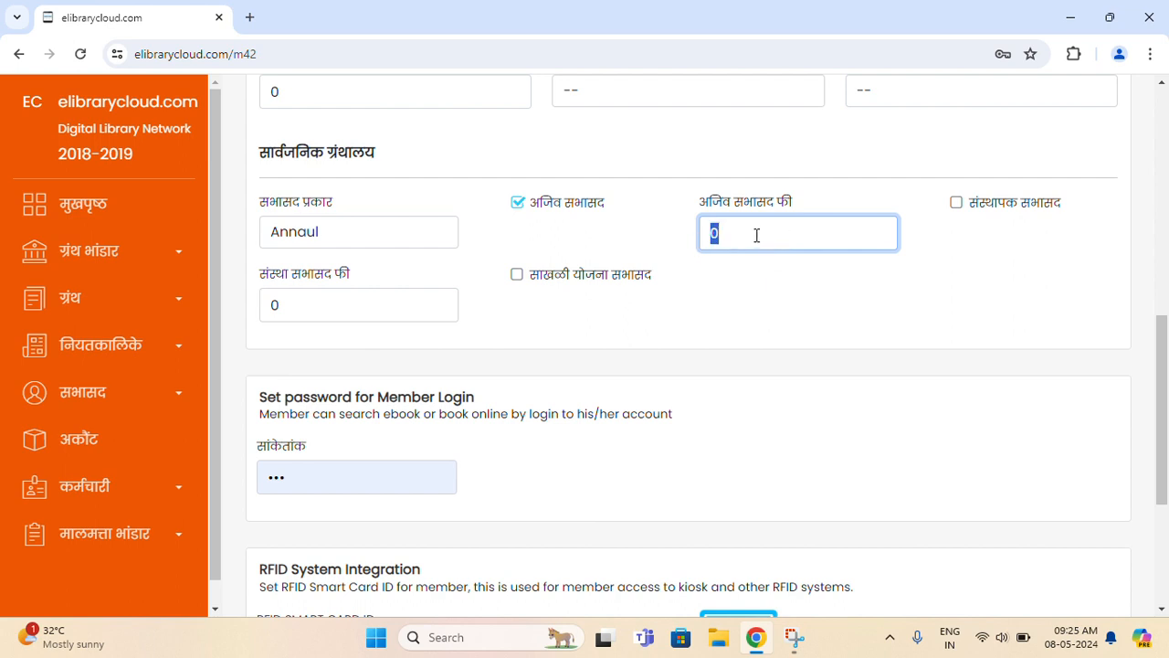
pyautogui.click(579, 204)
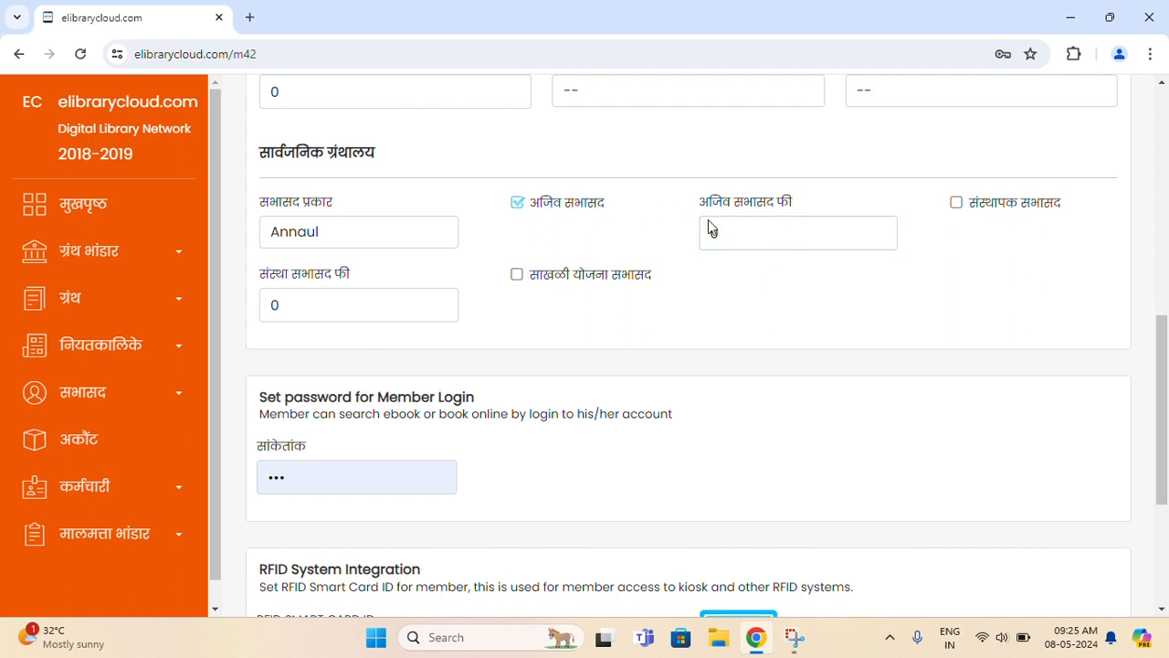
pyautogui.click(1027, 214)
pyautogui.moveTo(318, 305); pyautogui.dragTo(187, 301)
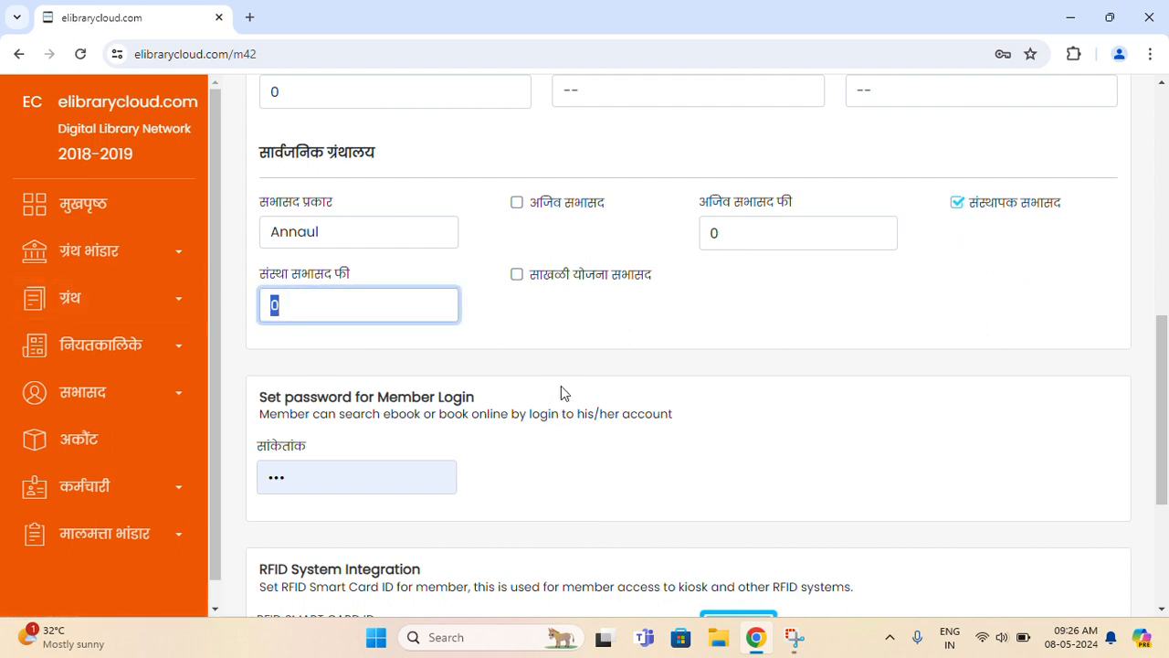
pyautogui.click(564, 352)
pyautogui.click(1038, 203)
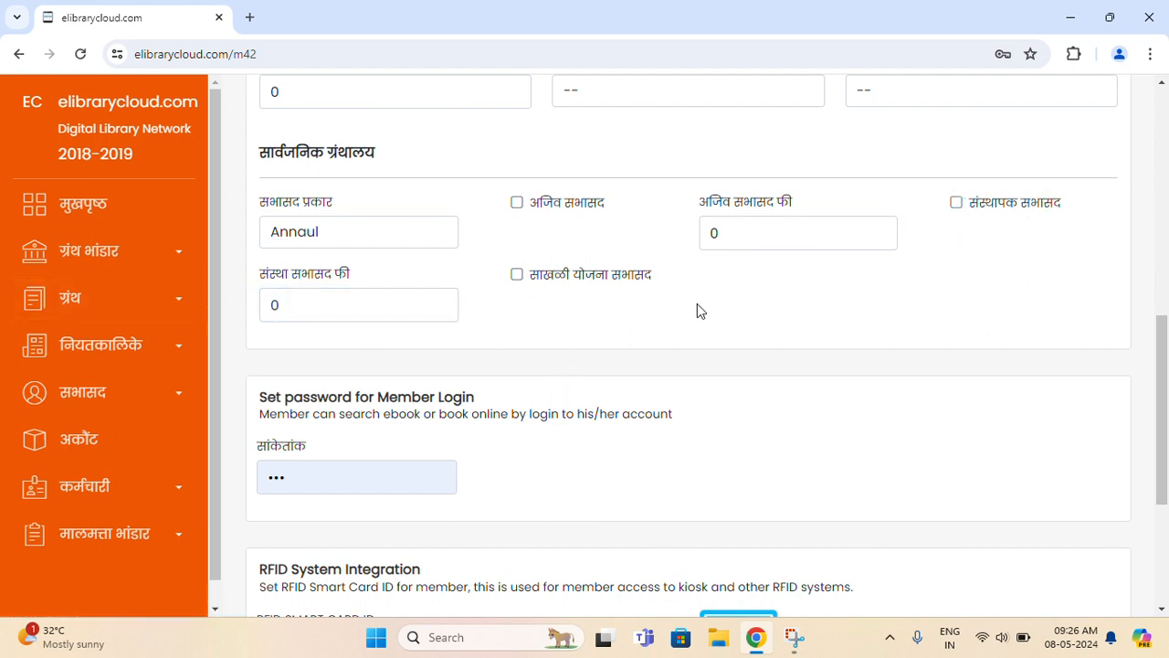
pyautogui.click(604, 294)
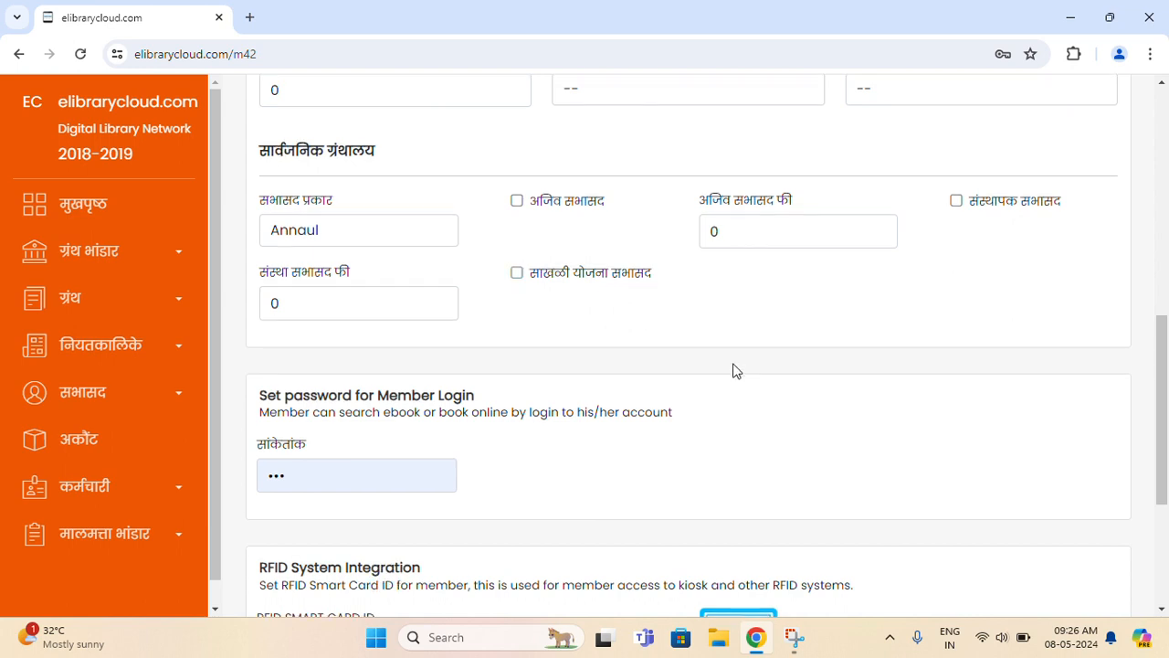
pyautogui.scroll(-3, 734, 368)
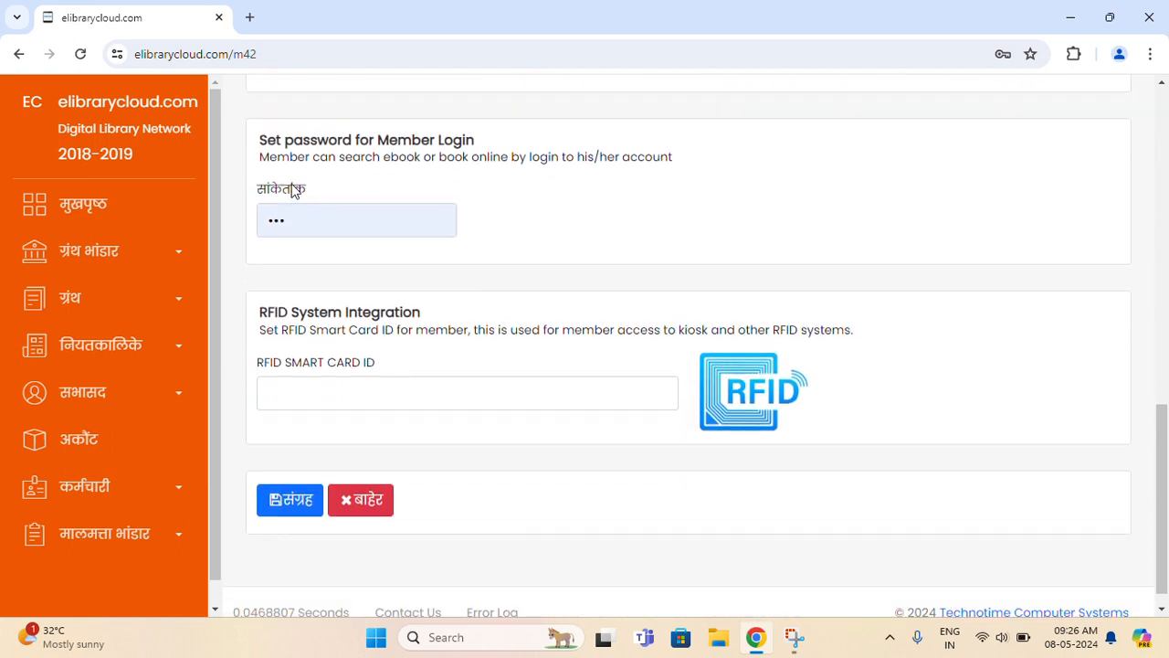
pyautogui.moveTo(266, 139); pyautogui.dragTo(551, 136)
pyautogui.click(538, 181)
pyautogui.moveTo(295, 227); pyautogui.dragTo(259, 224)
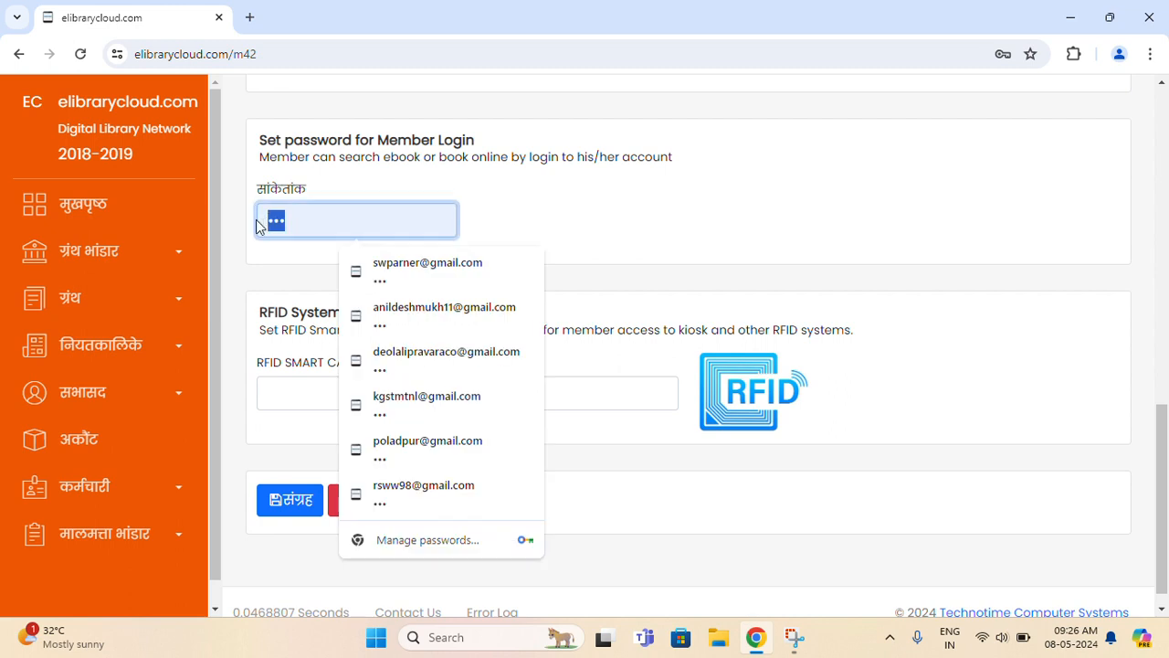
pyautogui.click(498, 212)
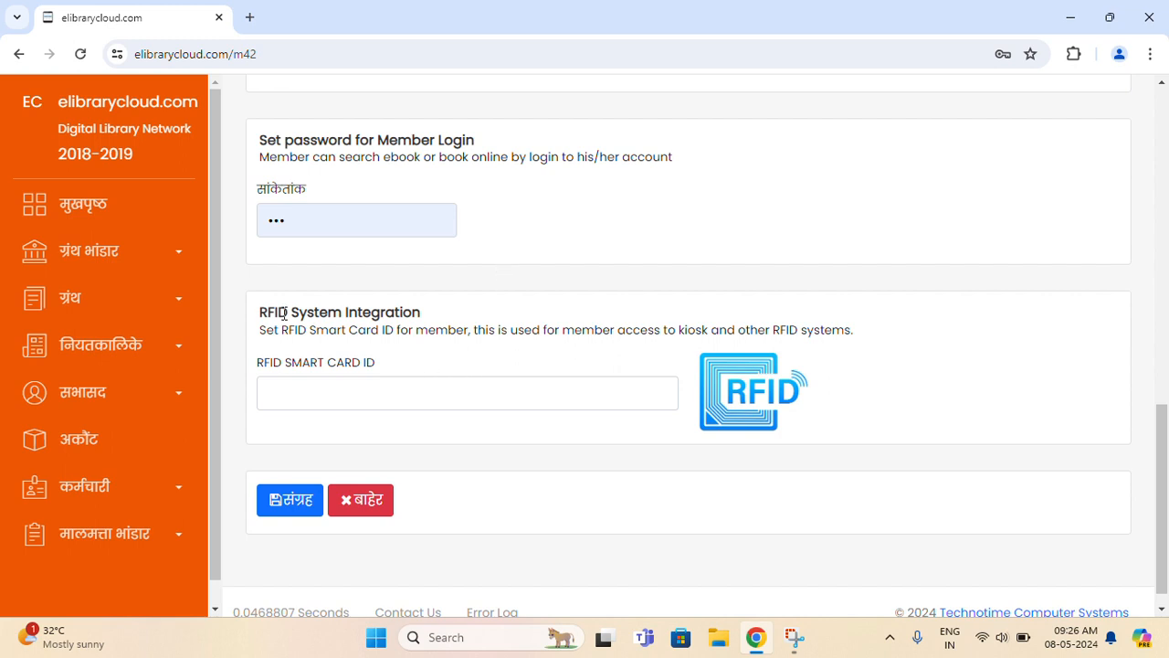
pyautogui.moveTo(257, 312); pyautogui.dragTo(450, 317)
pyautogui.click(454, 317)
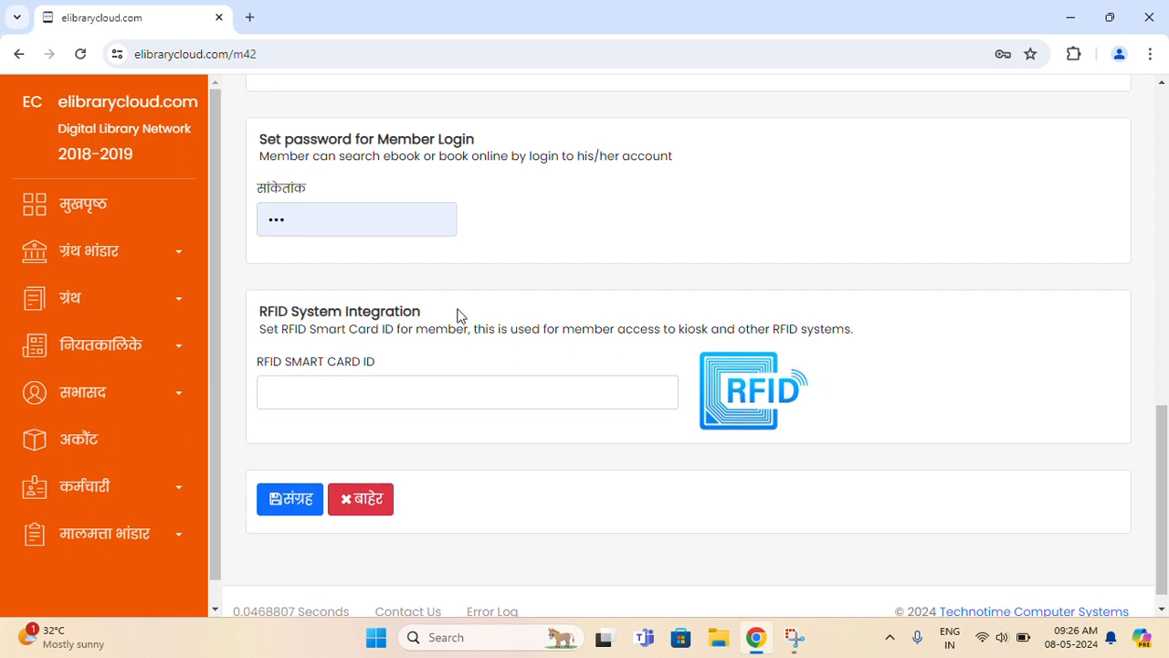
pyautogui.scroll(-1, 460, 316)
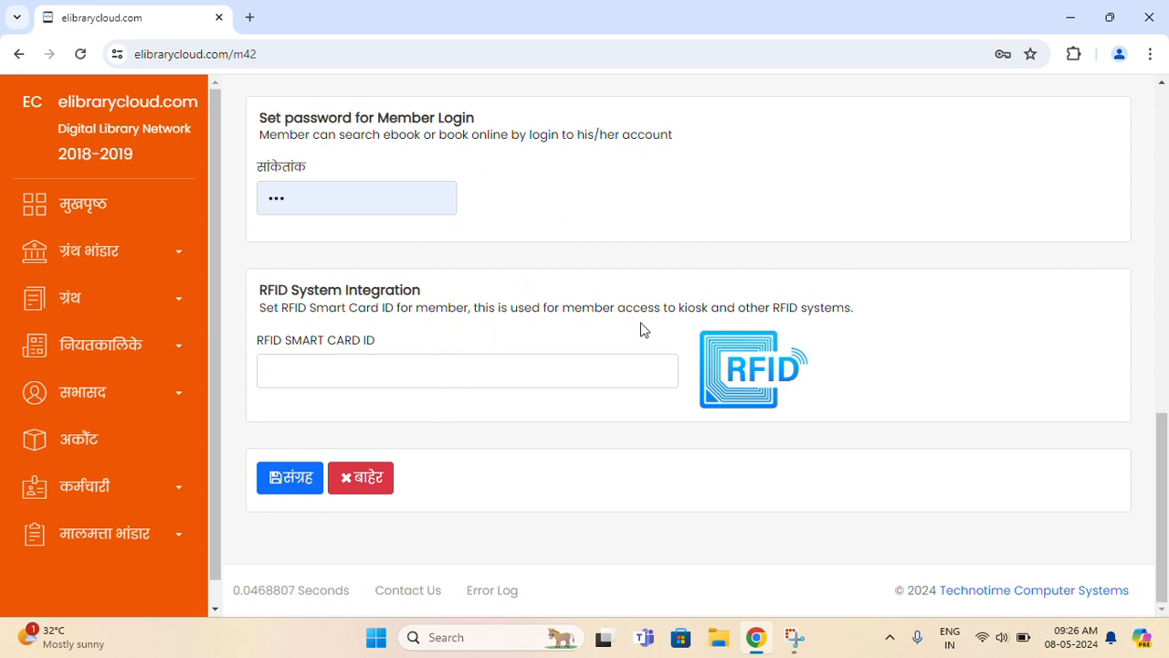
pyautogui.moveTo(425, 310); pyautogui.dragTo(473, 310)
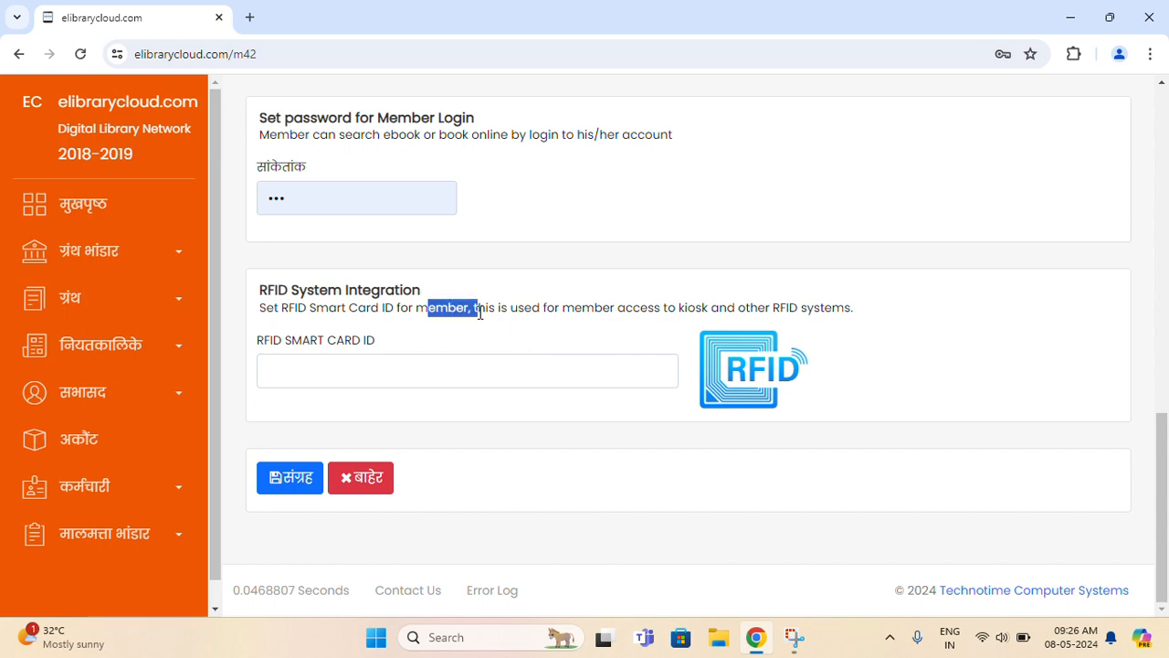
pyautogui.scroll(4, 616, 326)
pyautogui.scroll(8, 616, 326)
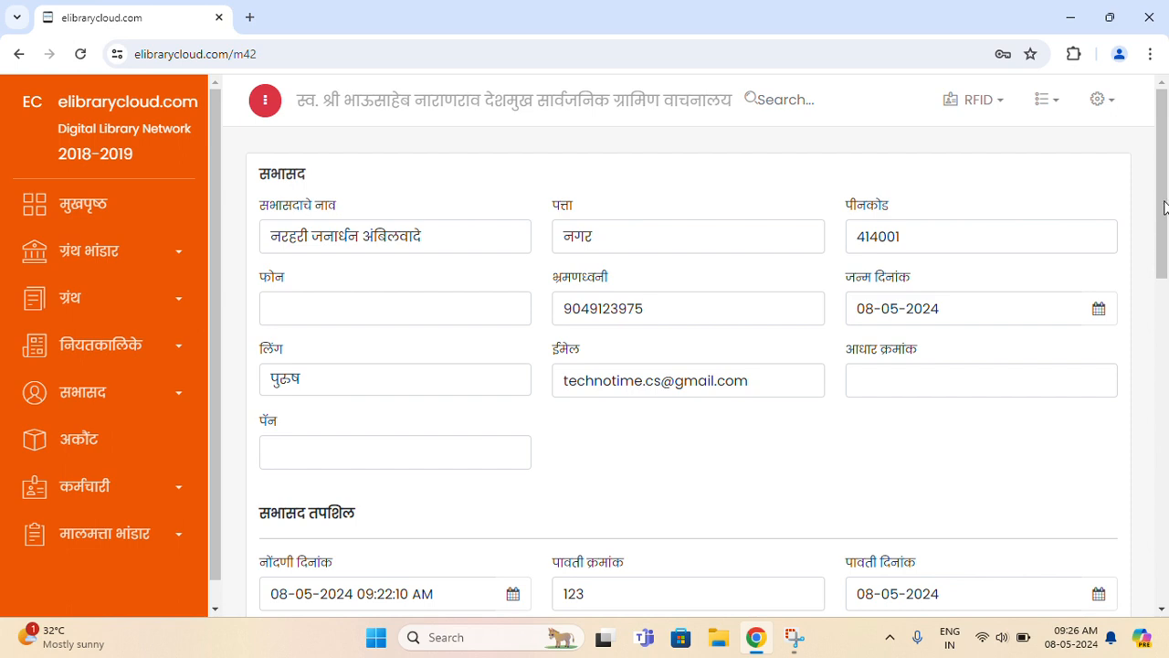
pyautogui.moveTo(1163, 208); pyautogui.dragTo(1165, 521)
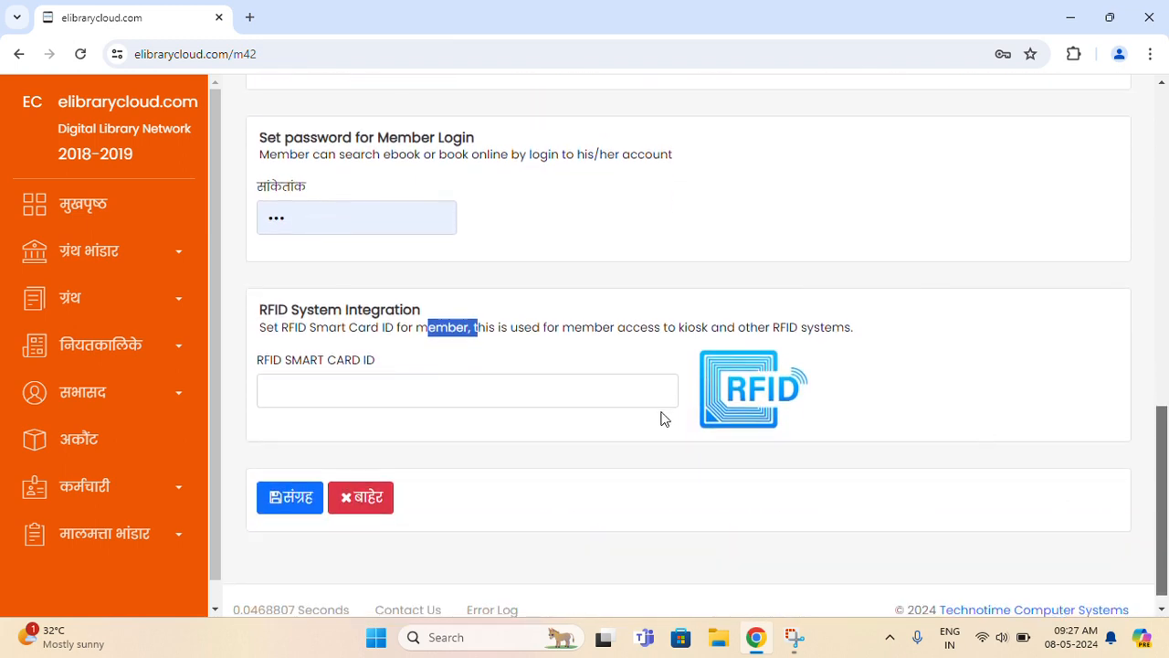
# - Save the new member with संग्रह, confirm the Successful dialog, and reopen सभासद > नोंदणी
pyautogui.click(292, 507)
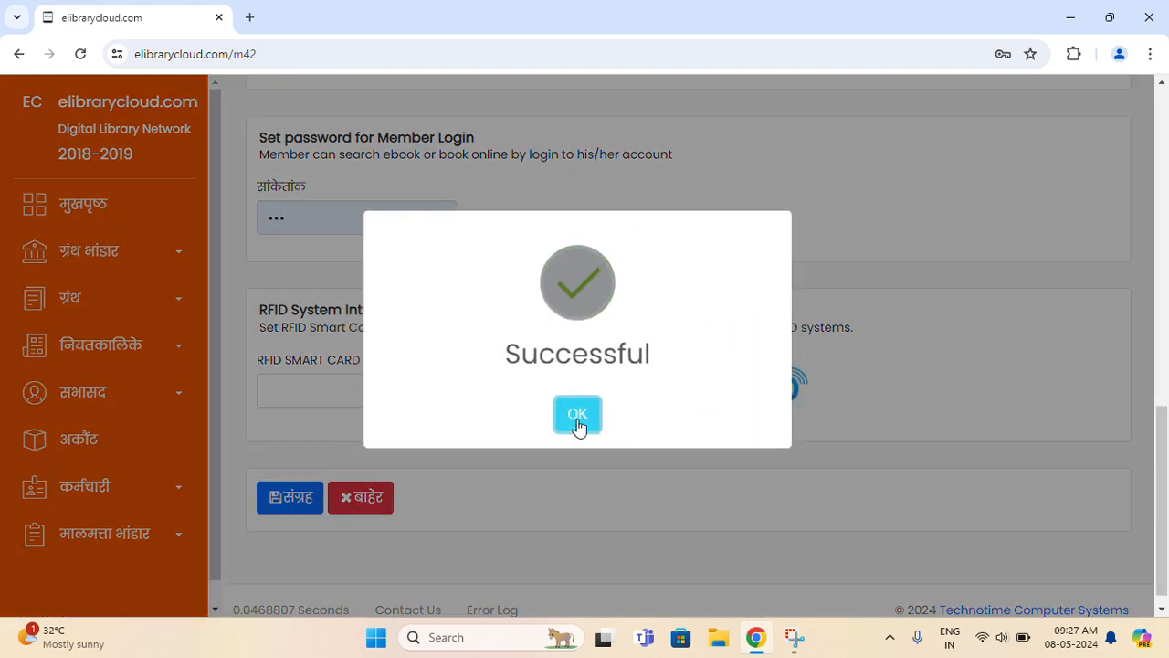
pyautogui.click(578, 415)
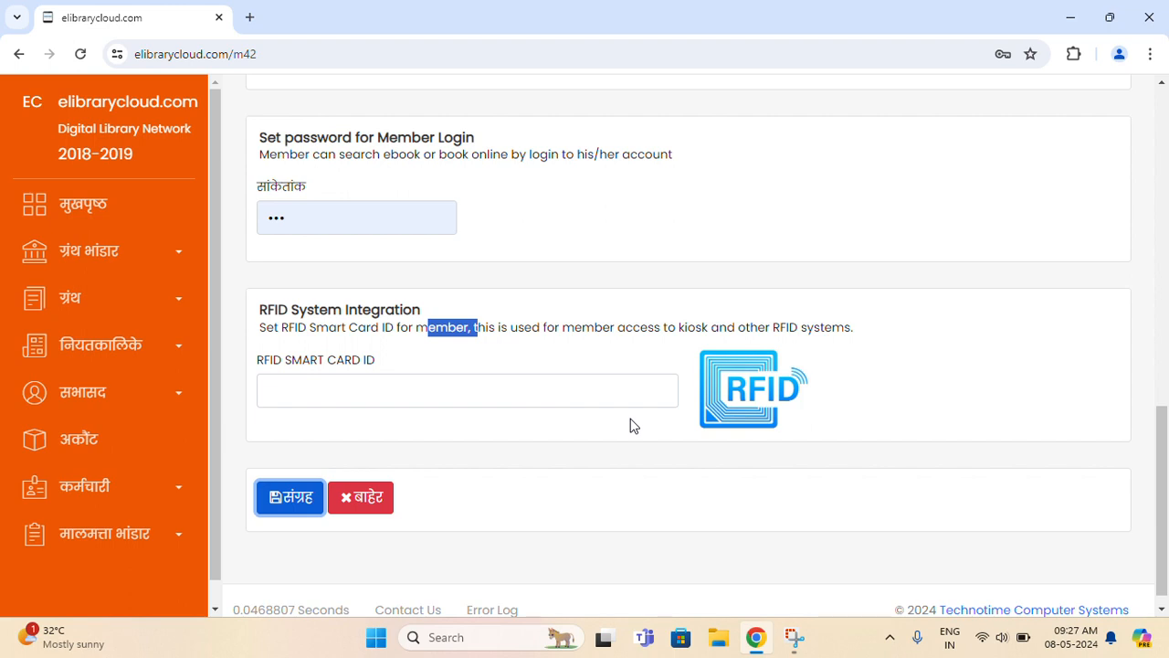
pyautogui.click(108, 392)
pyautogui.click(106, 475)
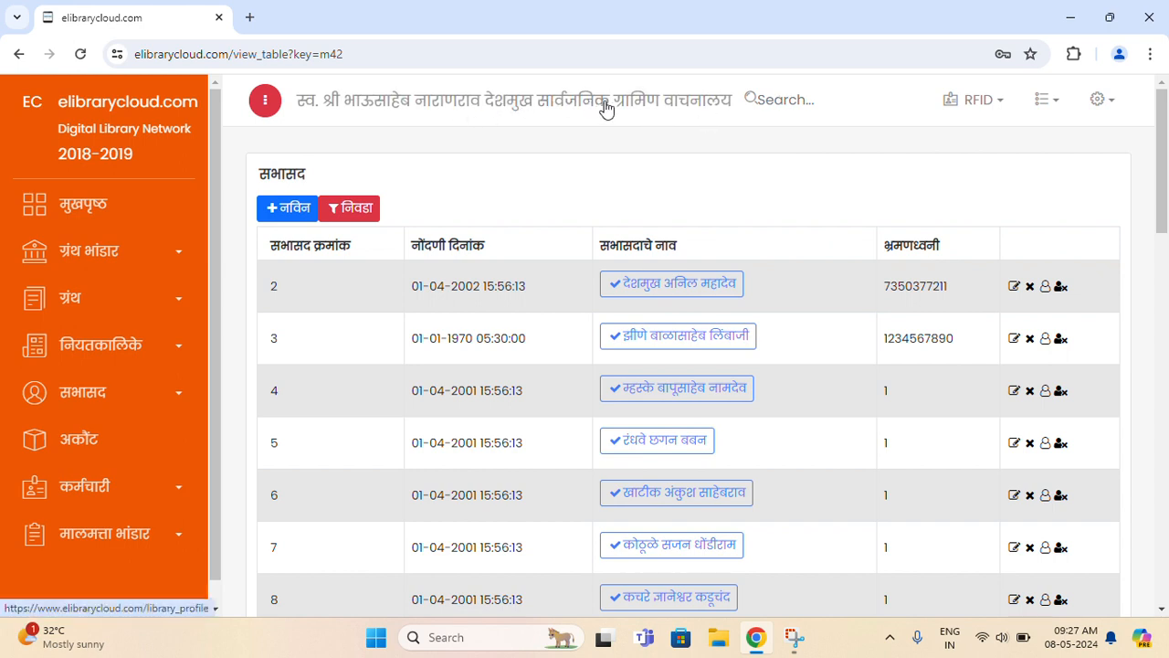
# - Search the members list by the member's Marathi name and check the found row's number, date and phone
pyautogui.click(812, 97)
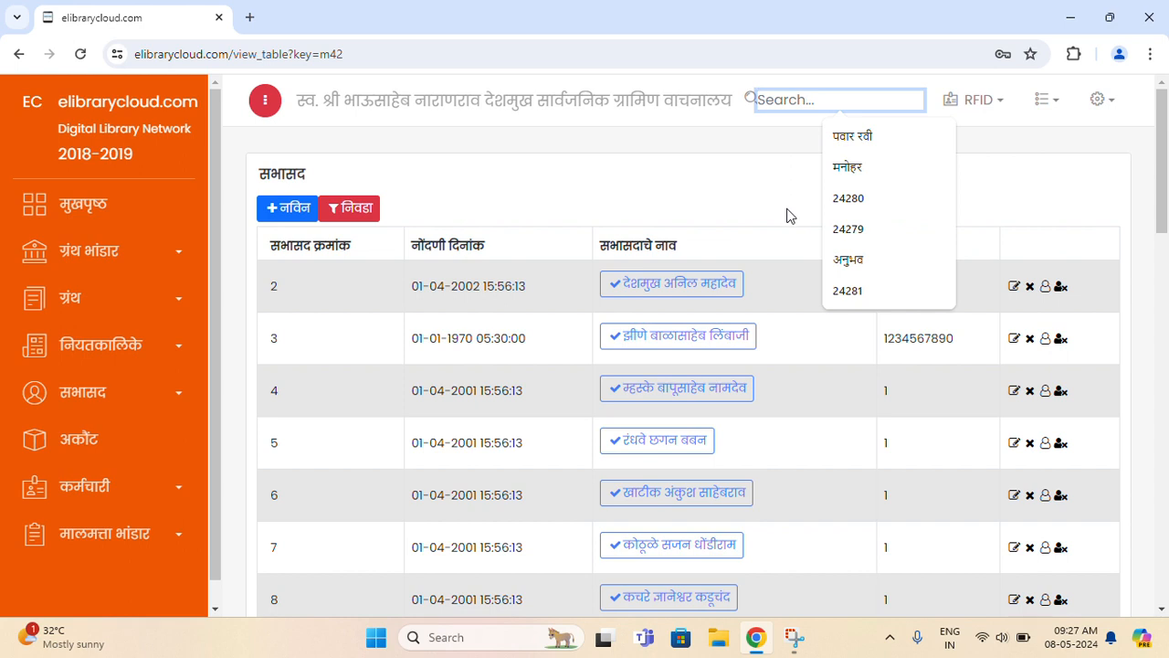
pyautogui.press('super+space')
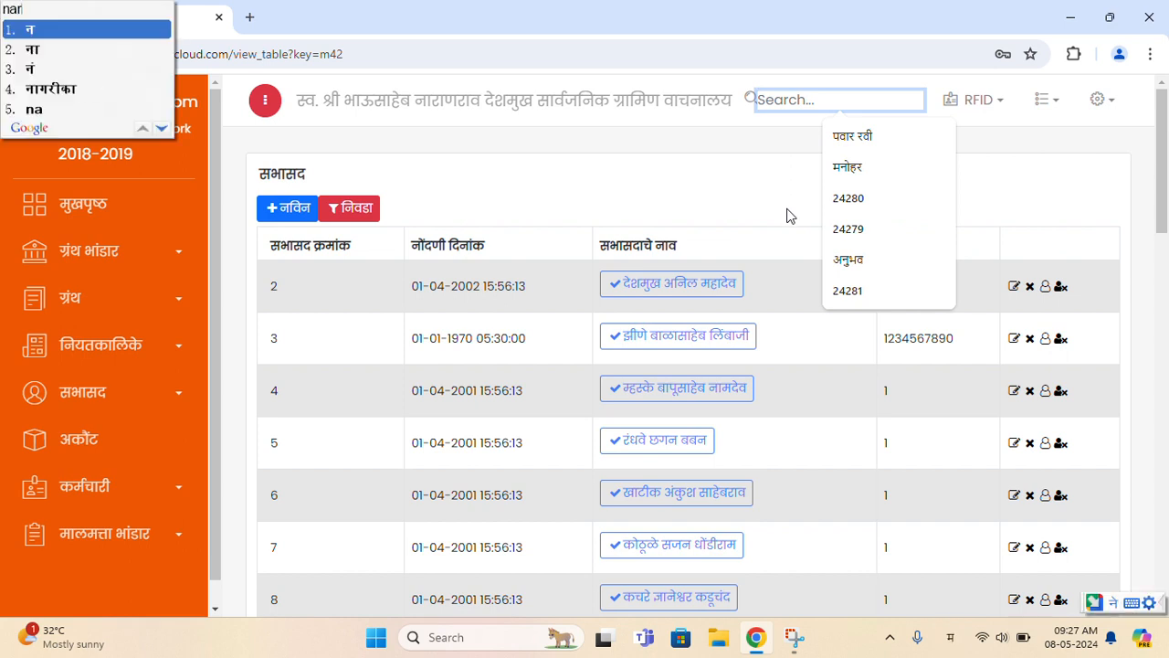
pyautogui.press('Return')
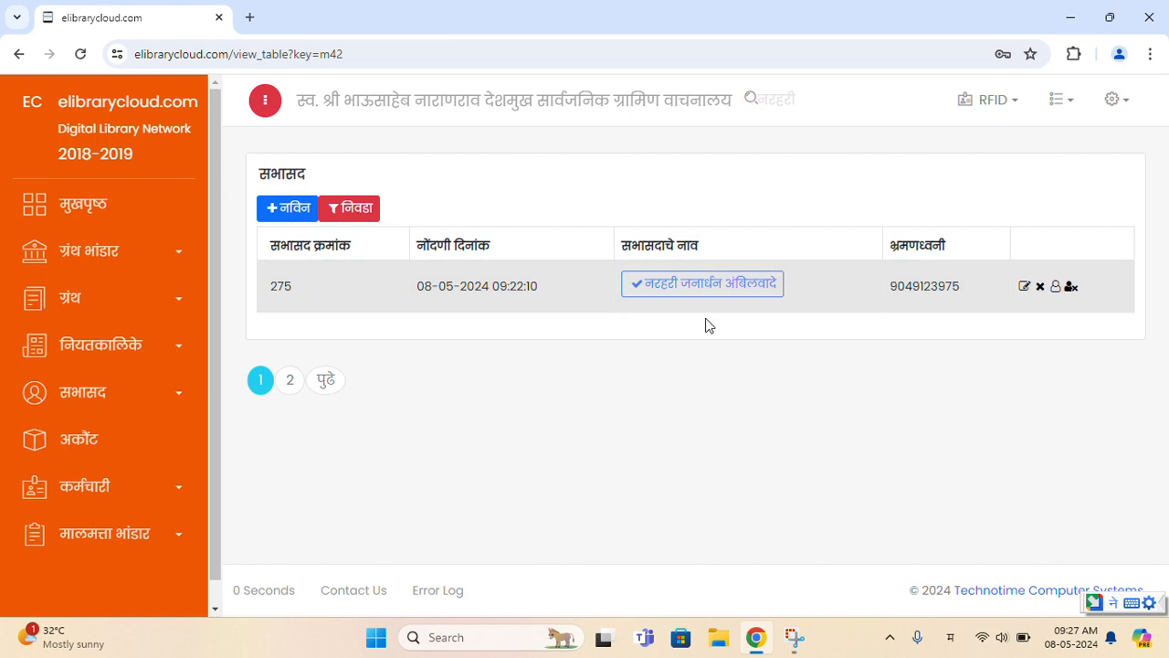
pyautogui.doubleClick(280, 287)
pyautogui.doubleClick(479, 286)
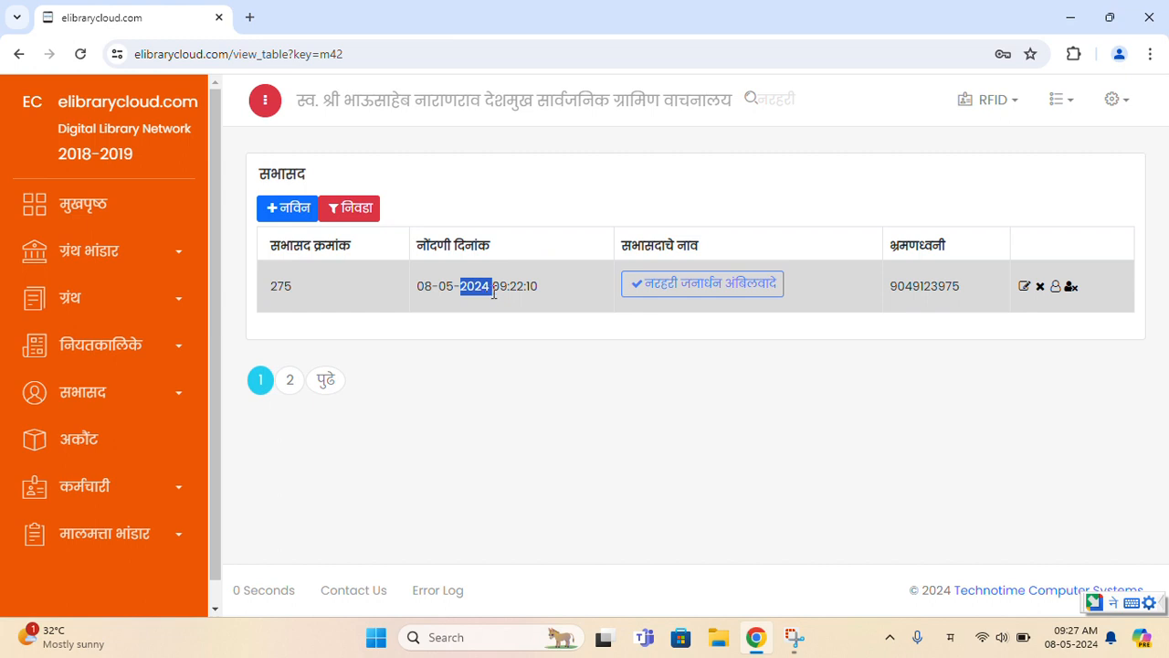
pyautogui.doubleClick(925, 285)
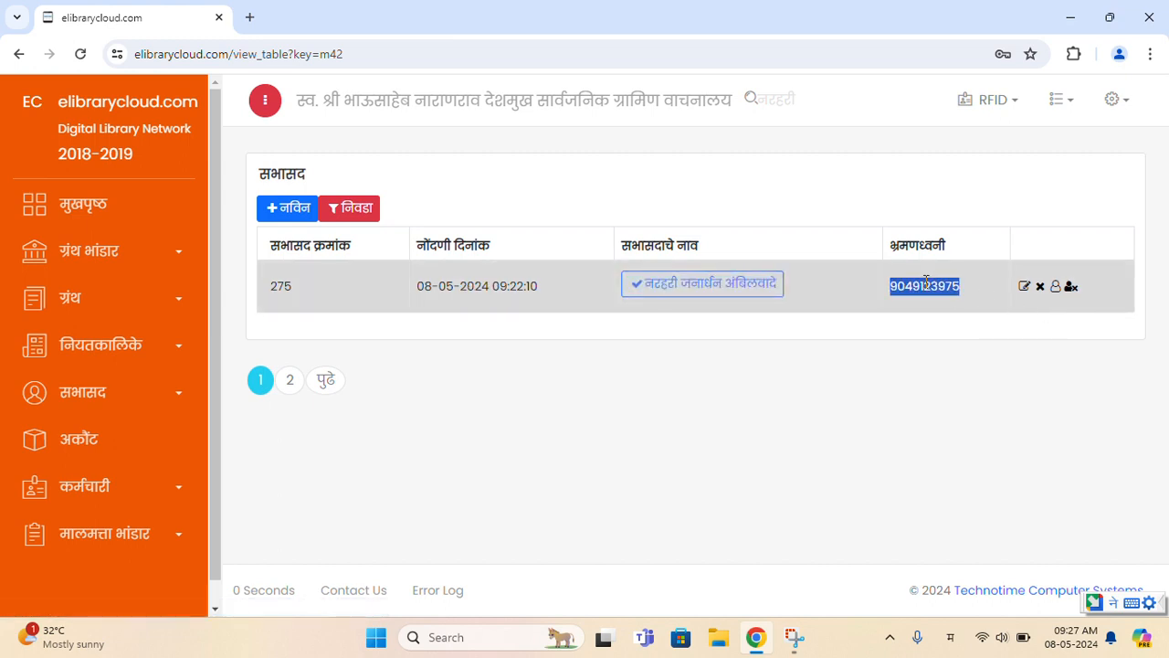
# - Open the found member's record and fill the phone field with the suggested number
pyautogui.click(1024, 290)
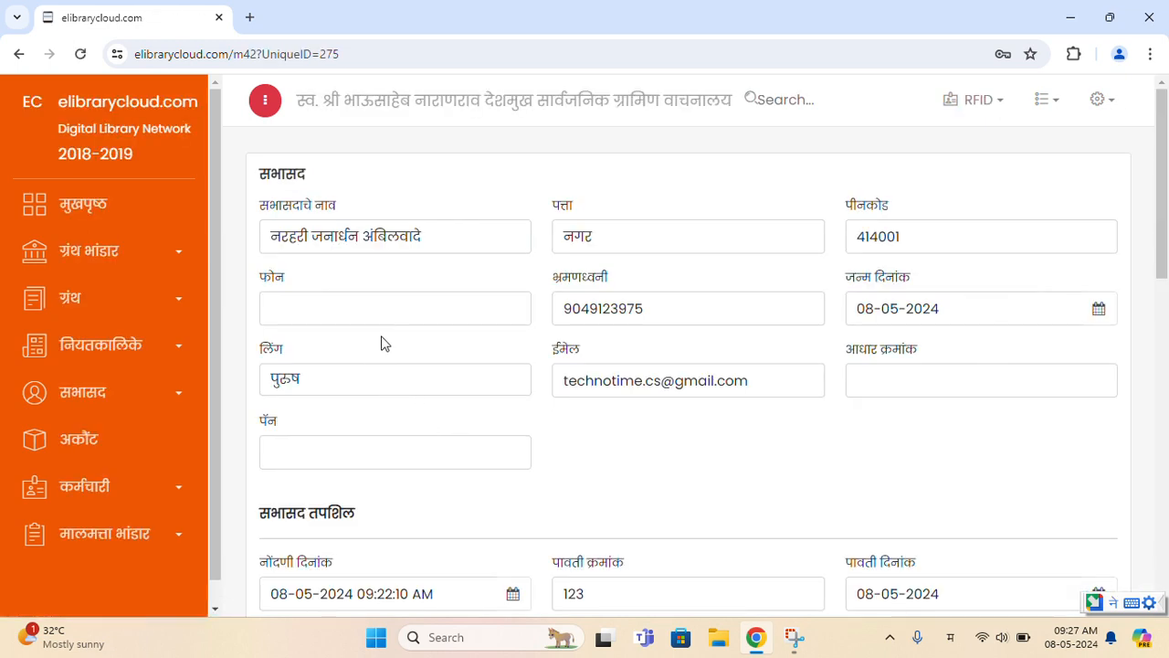
pyautogui.click(386, 313)
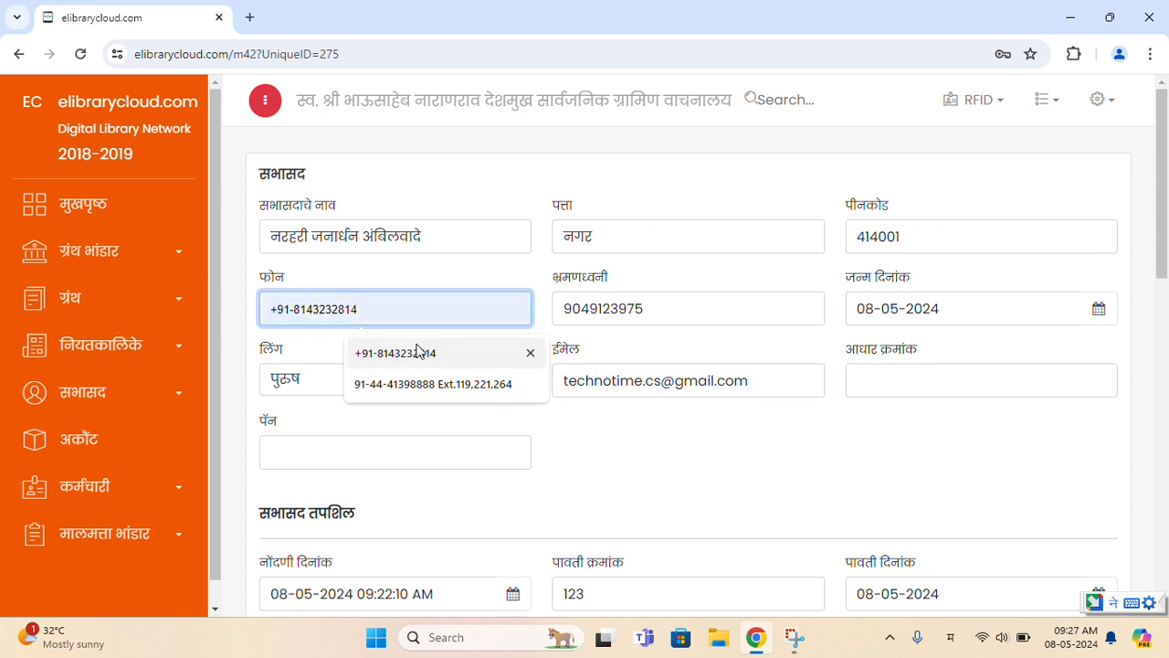
pyautogui.click(406, 353)
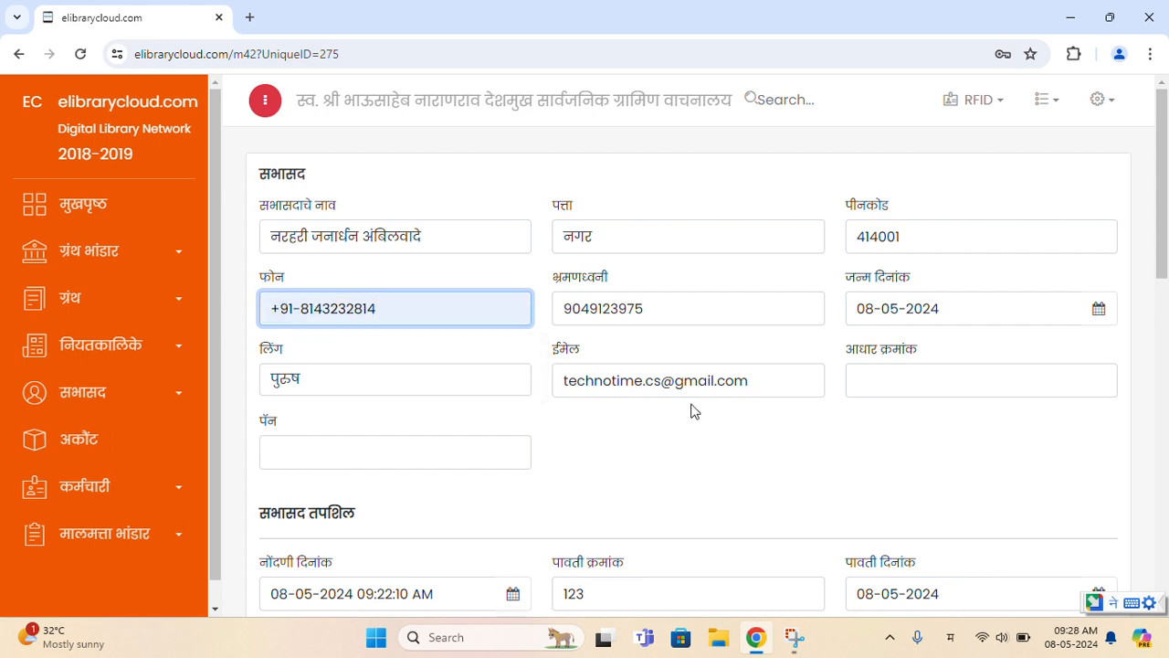
pyautogui.click(951, 636)
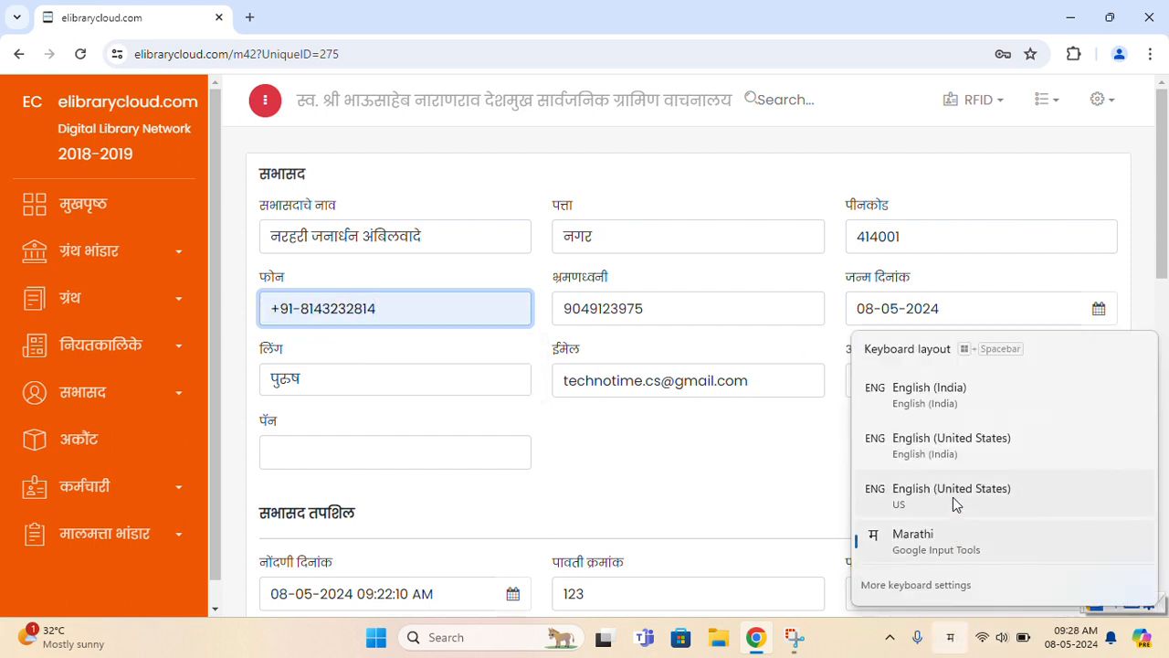
pyautogui.click(940, 397)
# - Change the PIN code's last digit to 3 and save the updated record
pyautogui.click(973, 243)
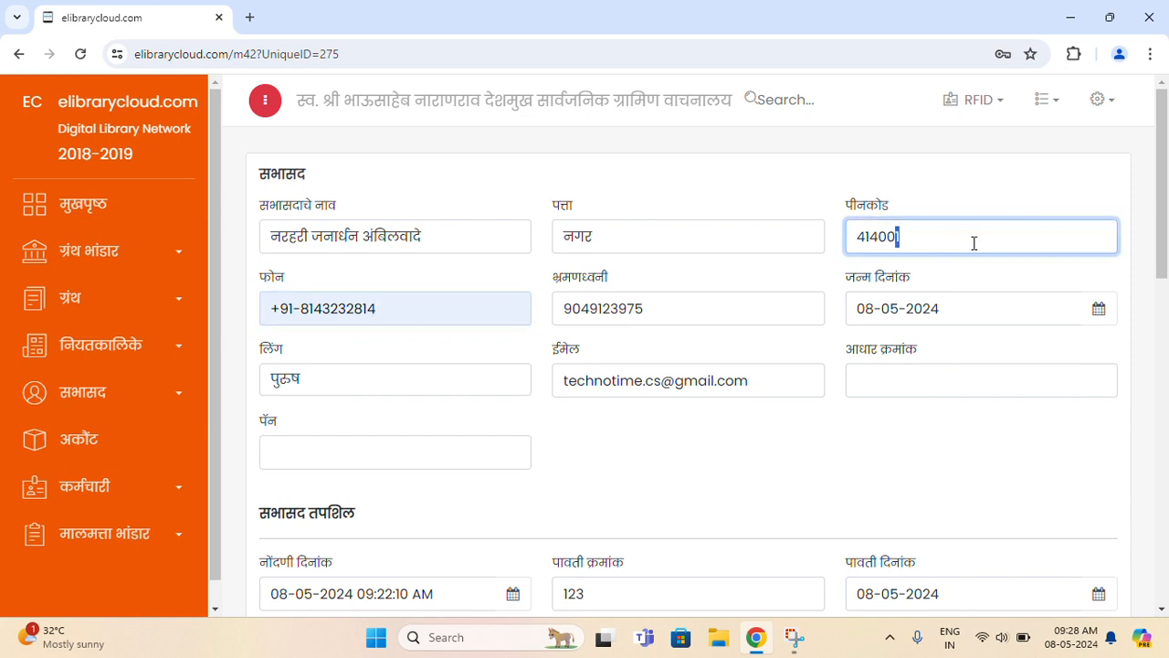
pyautogui.press('BackSpace')
pyautogui.write('3')
pyautogui.click(413, 453)
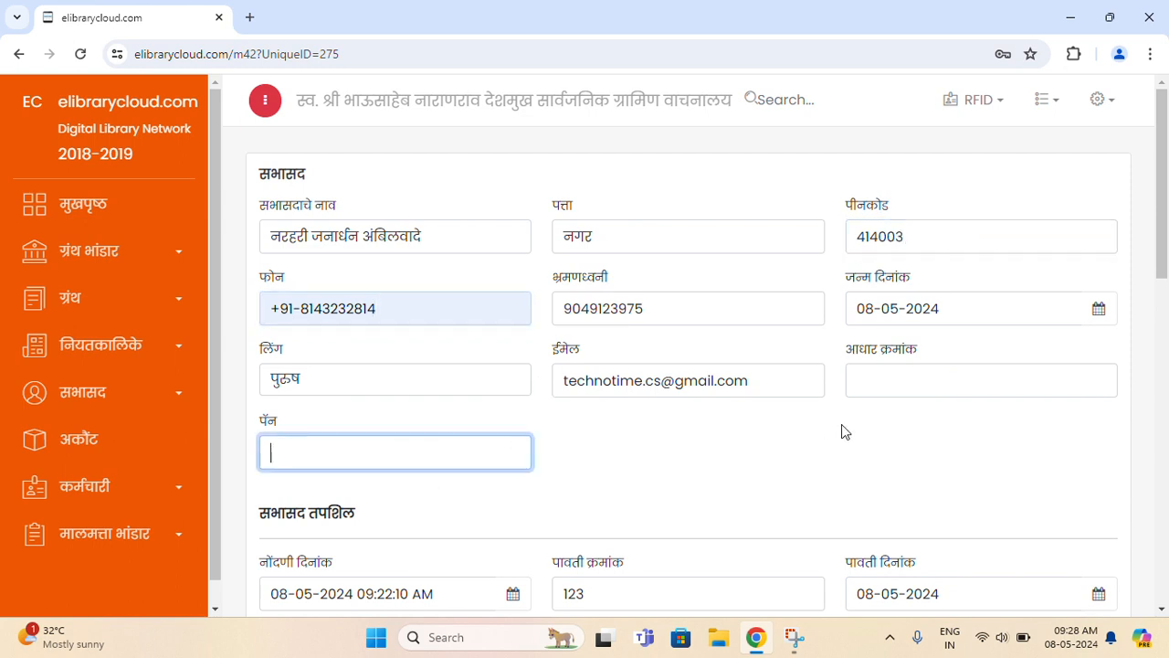
pyautogui.scroll(-3, 844, 455)
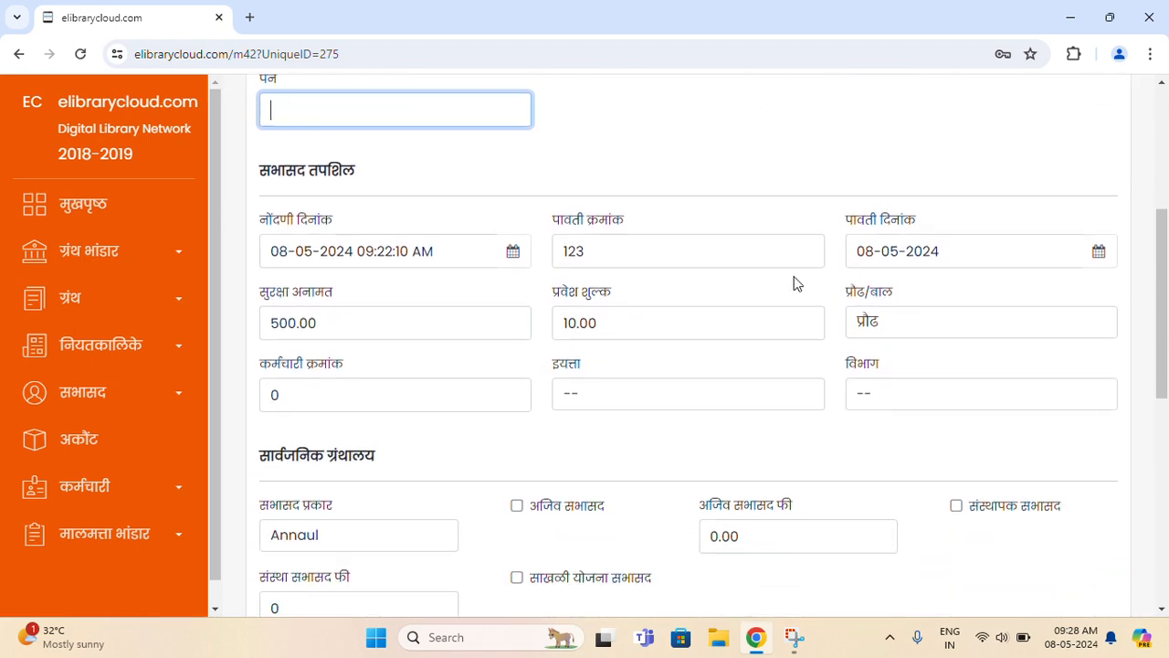
pyautogui.scroll(-6, 388, 329)
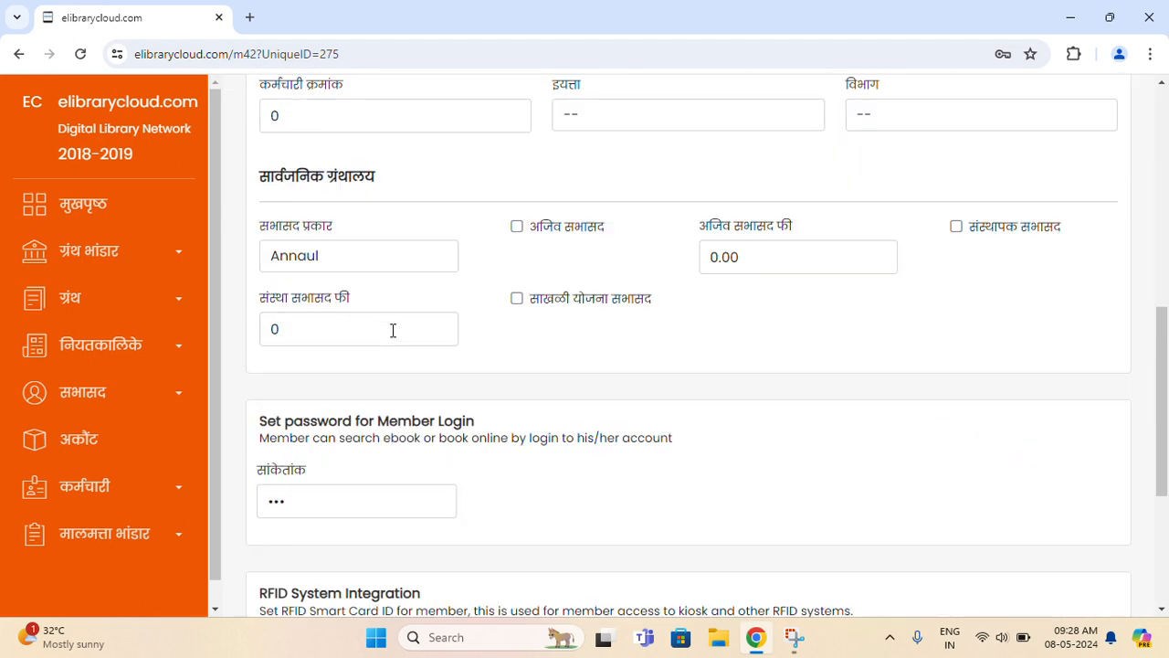
pyautogui.click(308, 479)
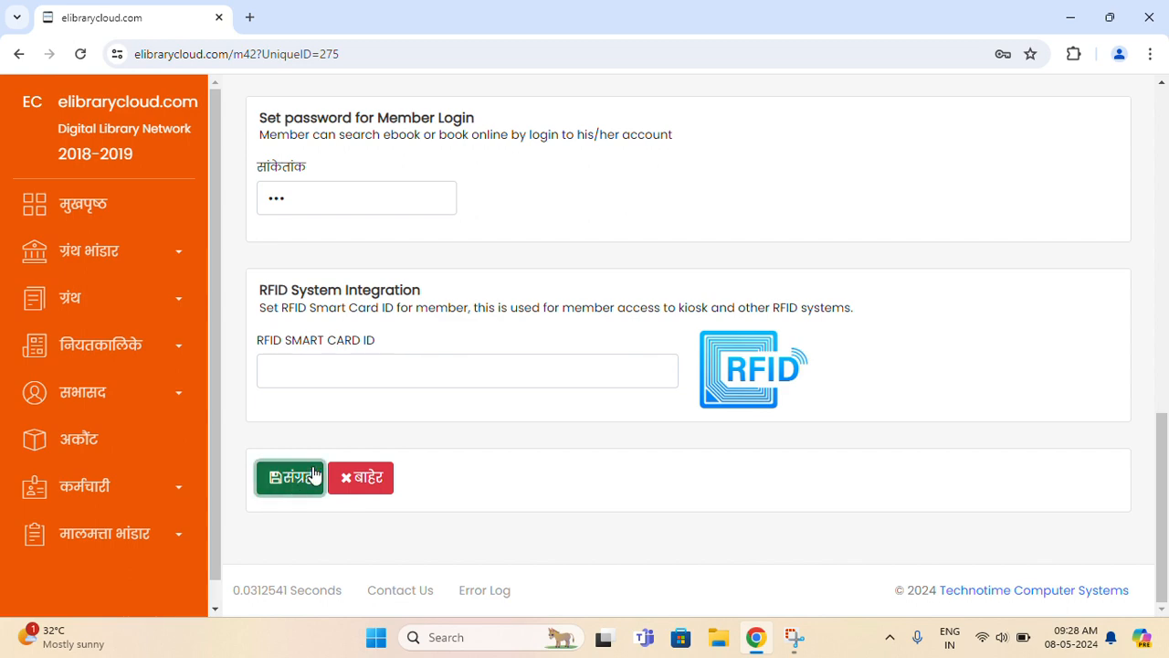
pyautogui.click(577, 416)
# - Search the सभासद list for the member's Marathi name and open their account page
pyautogui.click(36, 395)
pyautogui.click(85, 484)
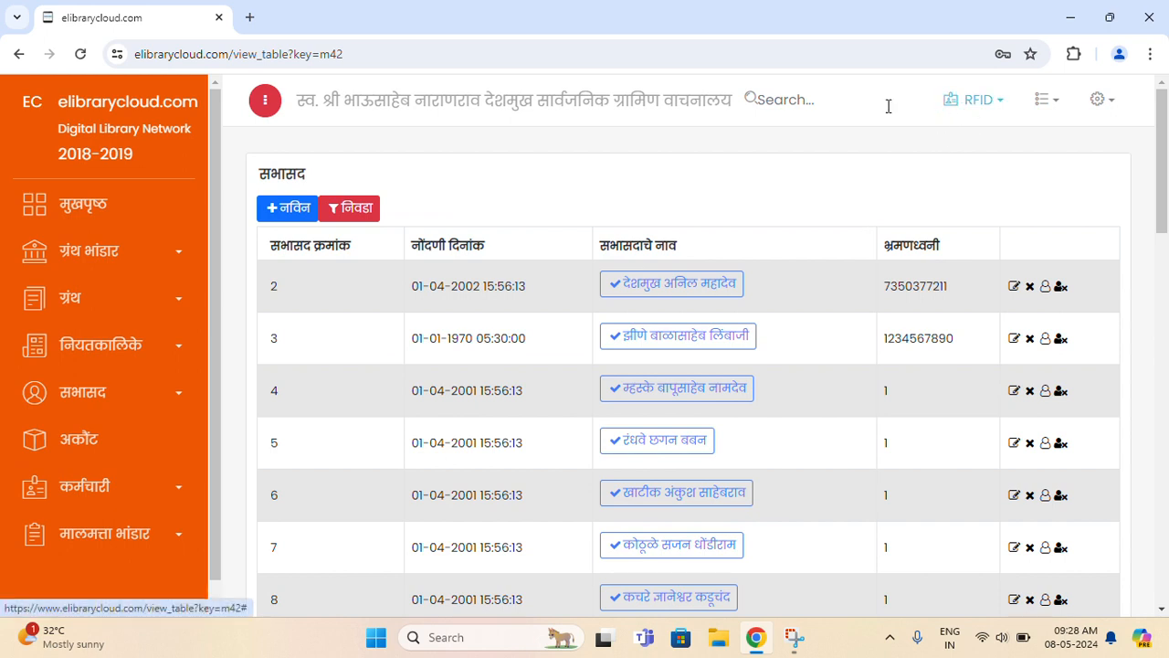
pyautogui.click(783, 103)
pyautogui.press('super+space')
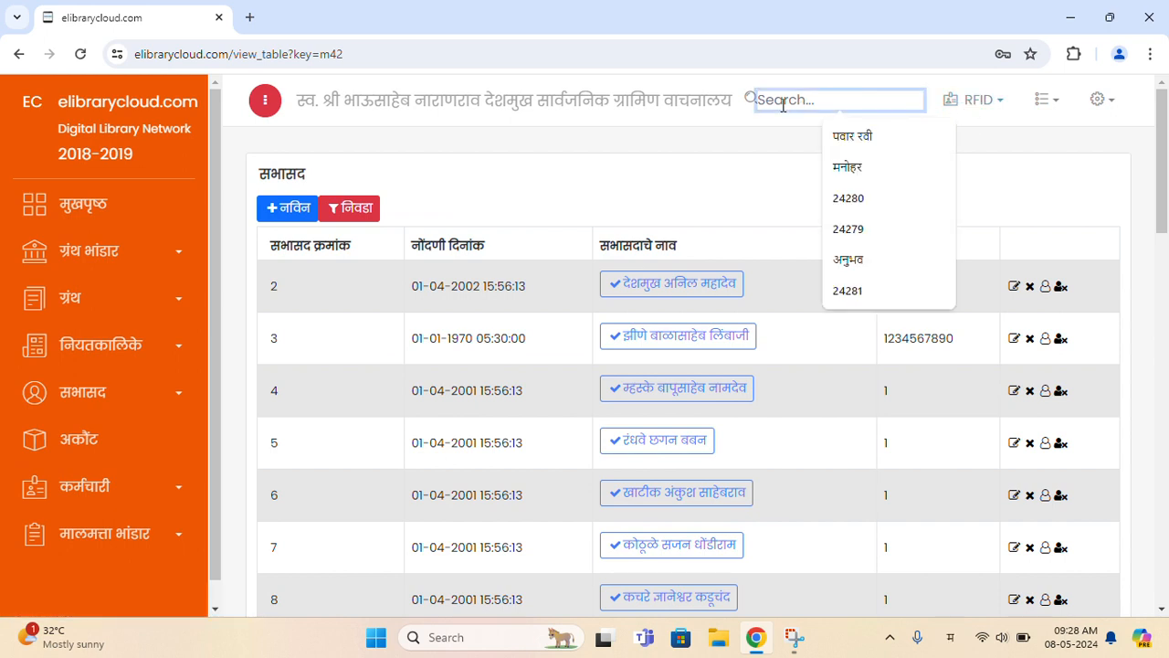
pyautogui.press('Return')
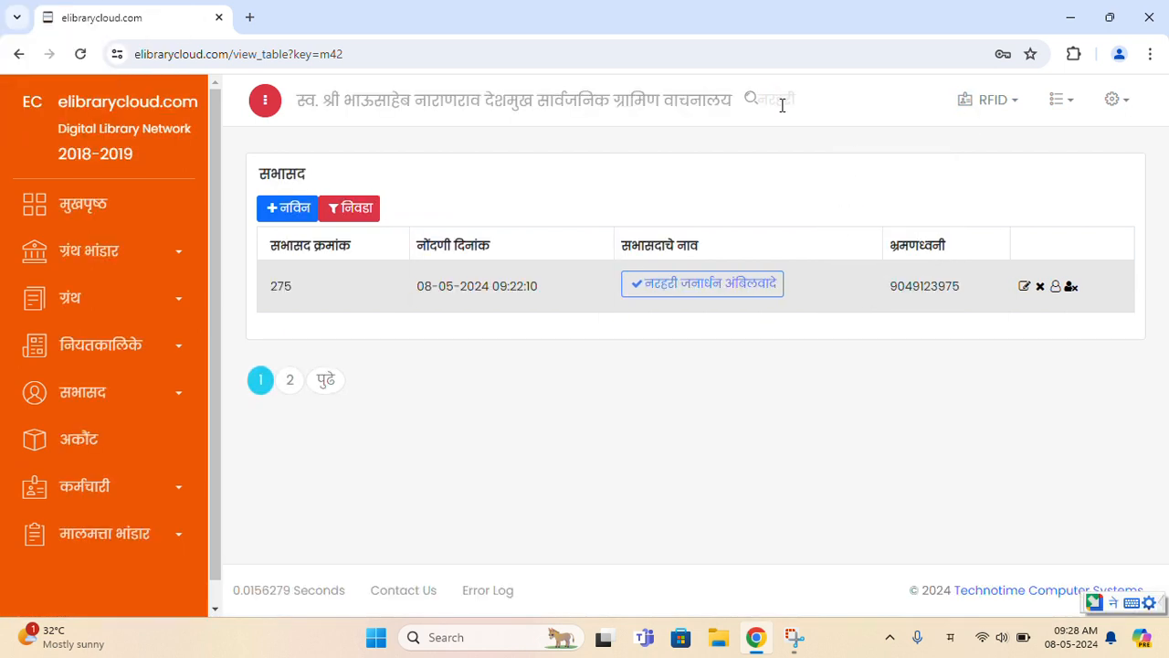
pyautogui.click(669, 292)
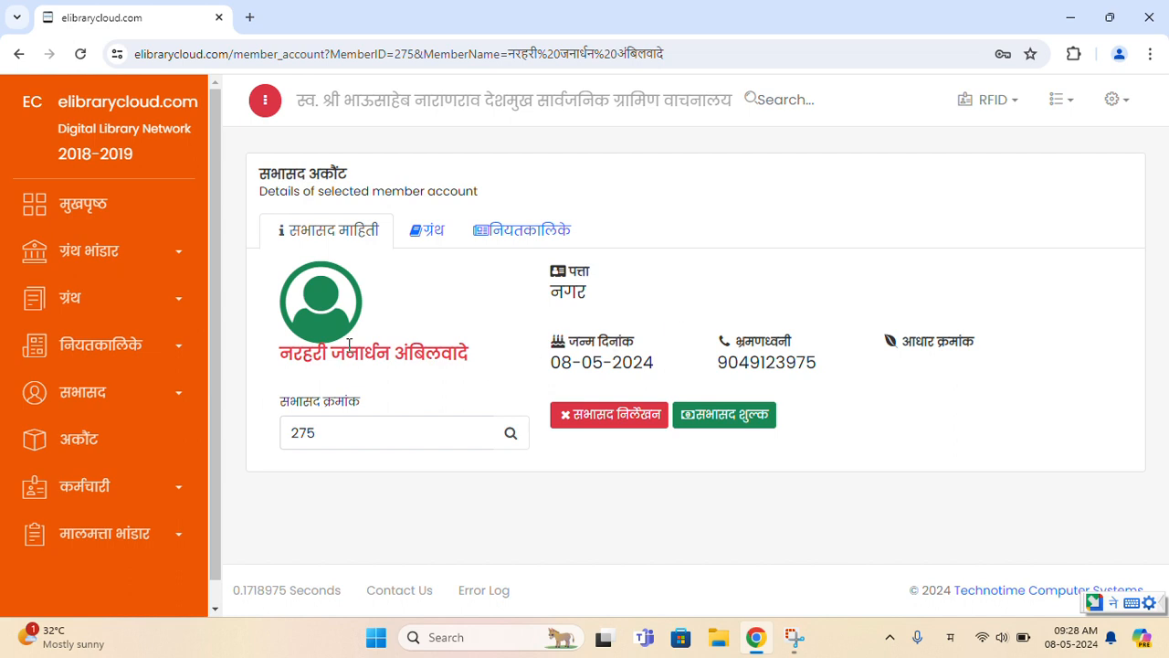
# - Review the member's name, address, birth date and phone on the account page
pyautogui.moveTo(312, 354); pyautogui.dragTo(426, 361)
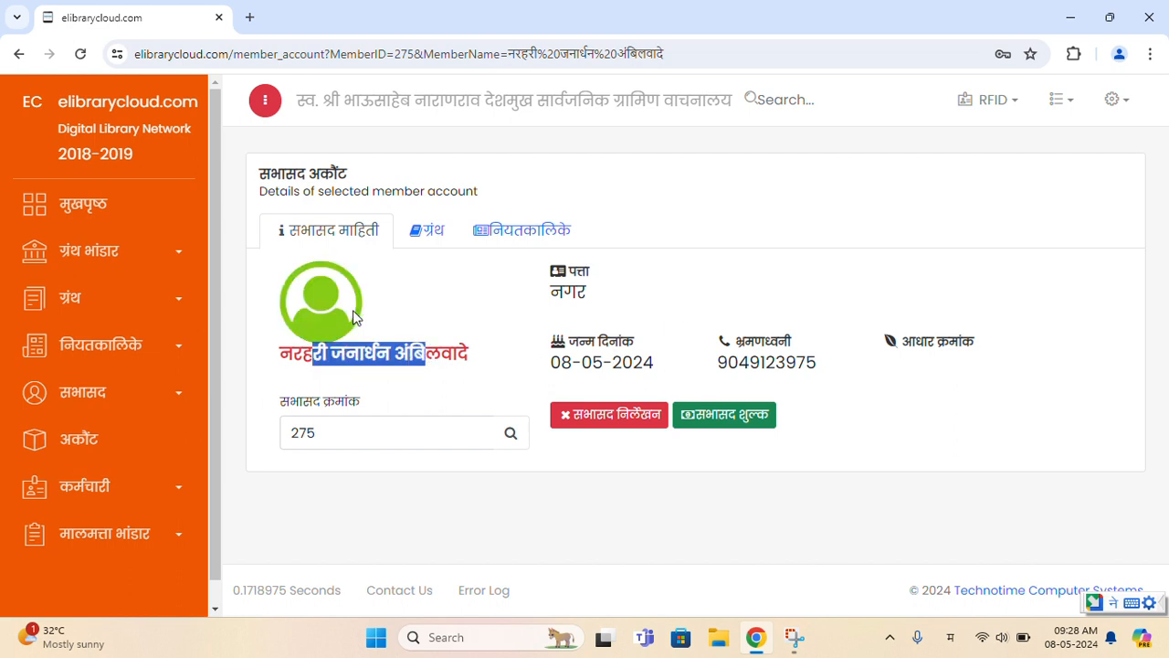
pyautogui.doubleClick(575, 291)
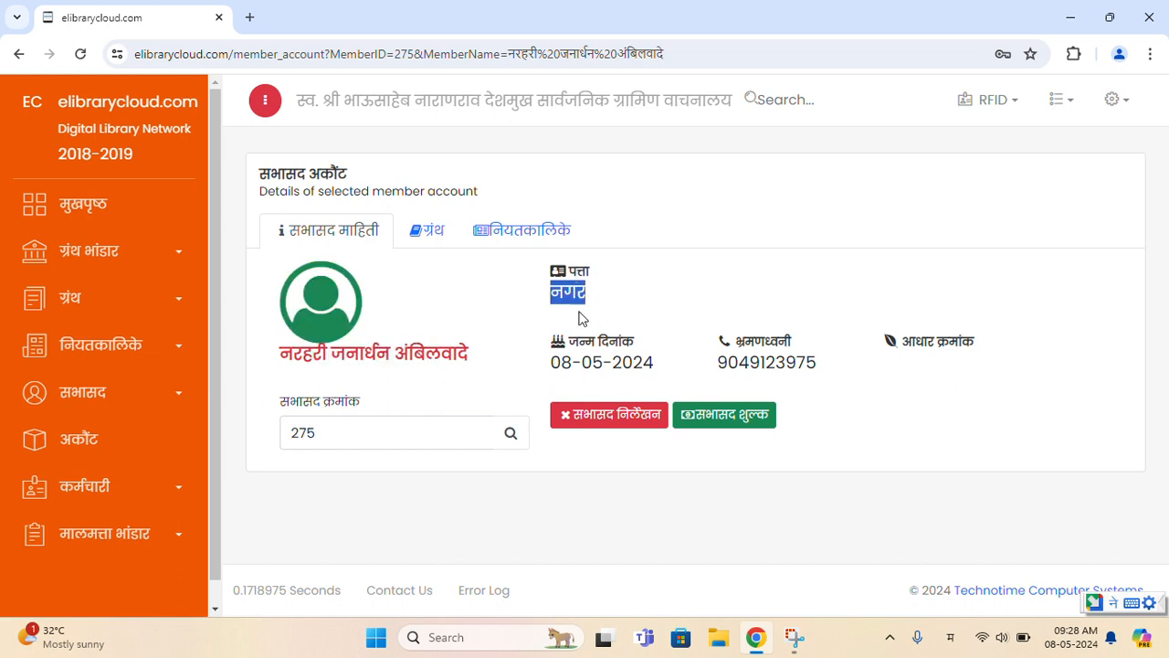
pyautogui.moveTo(570, 370); pyautogui.dragTo(636, 370)
pyautogui.doubleClick(772, 365)
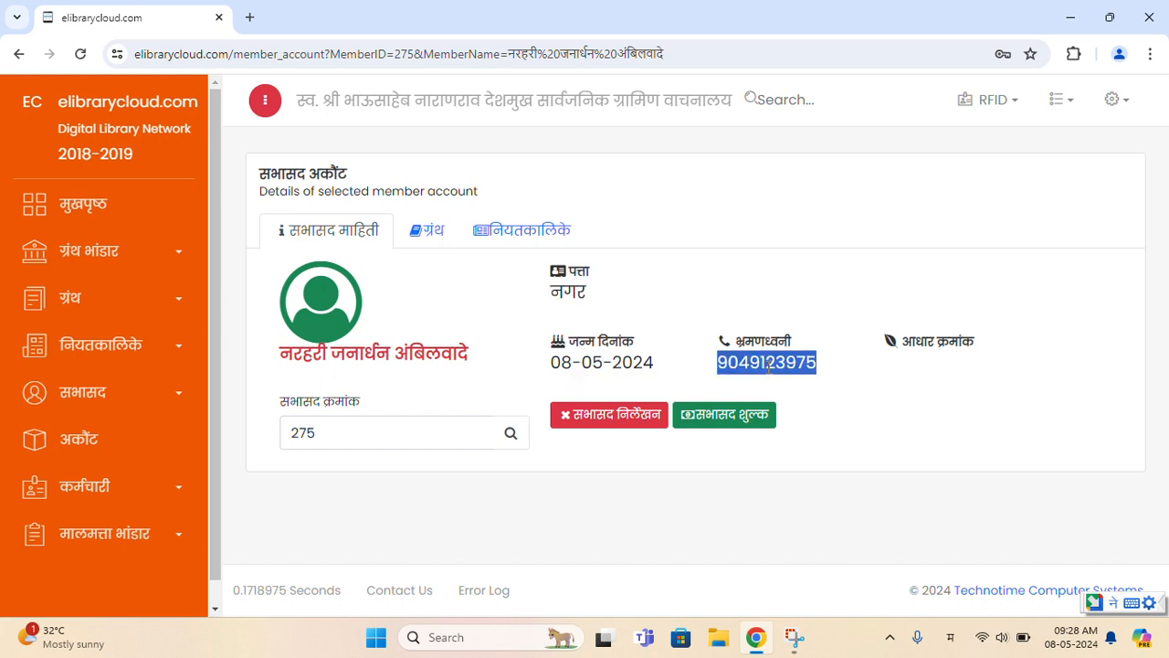
pyautogui.click(959, 365)
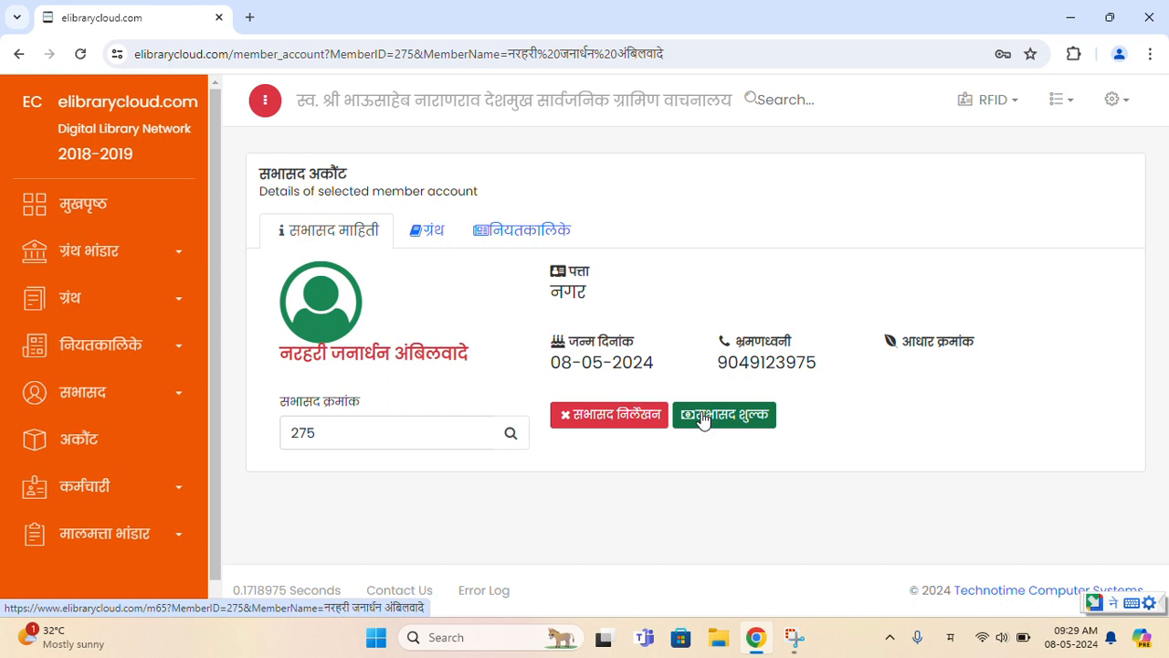
# - Issue book विषकन्या by accession number 100 from the ग्रंथ tab and save the issue
pyautogui.click(422, 232)
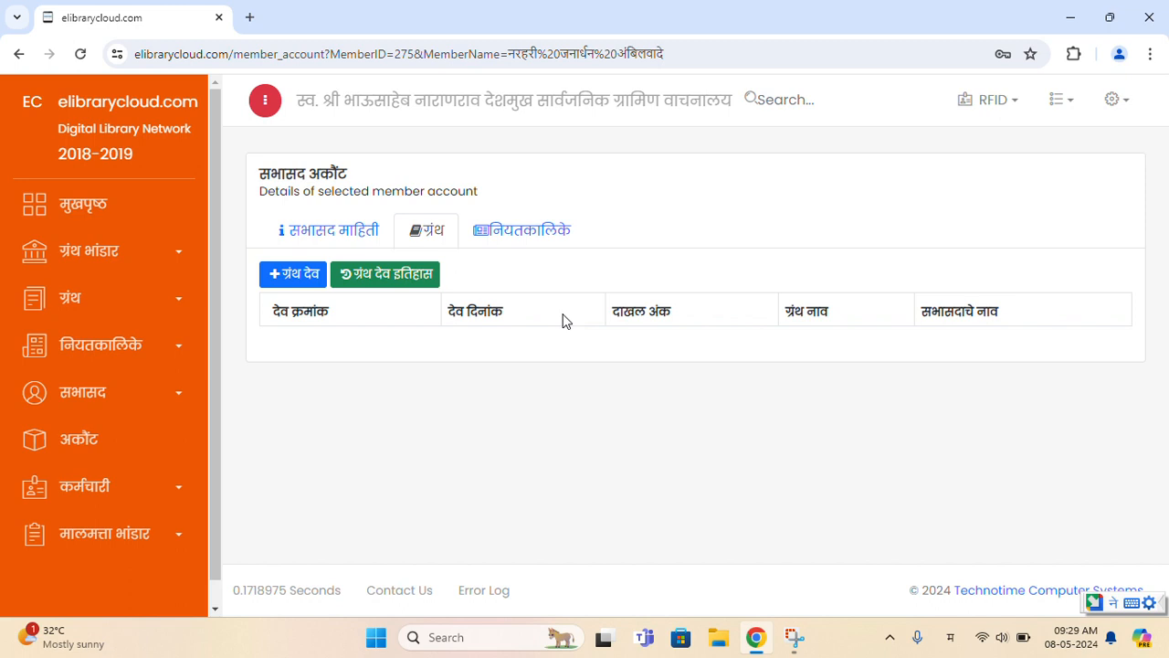
pyautogui.click(303, 286)
pyautogui.click(366, 429)
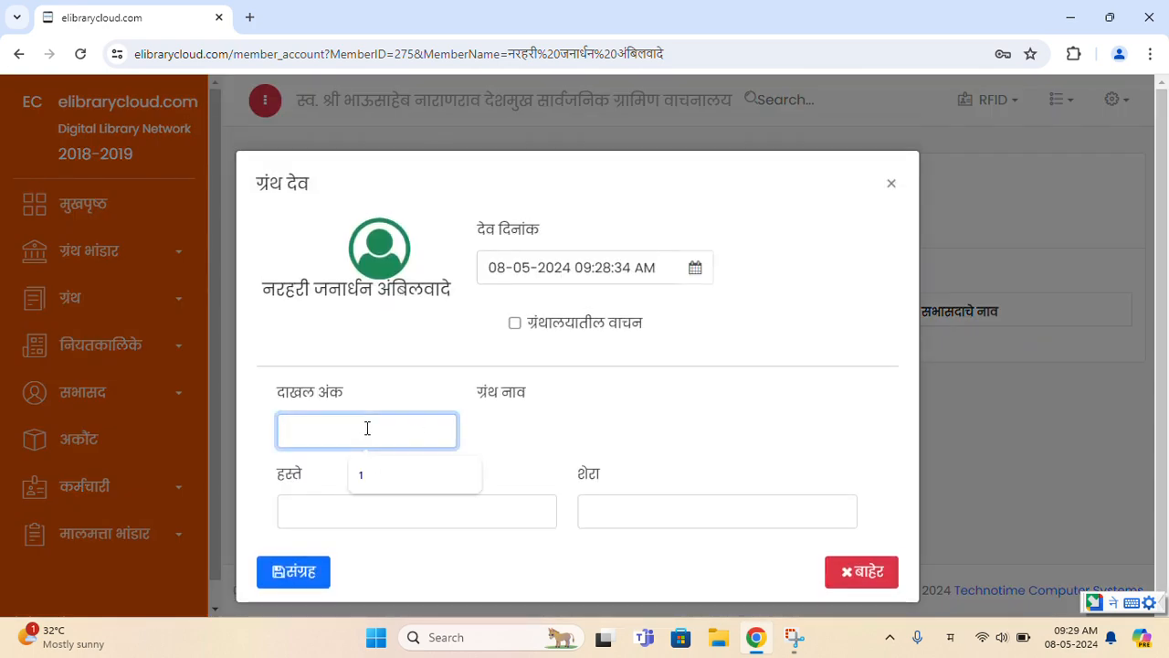
pyautogui.write('100')
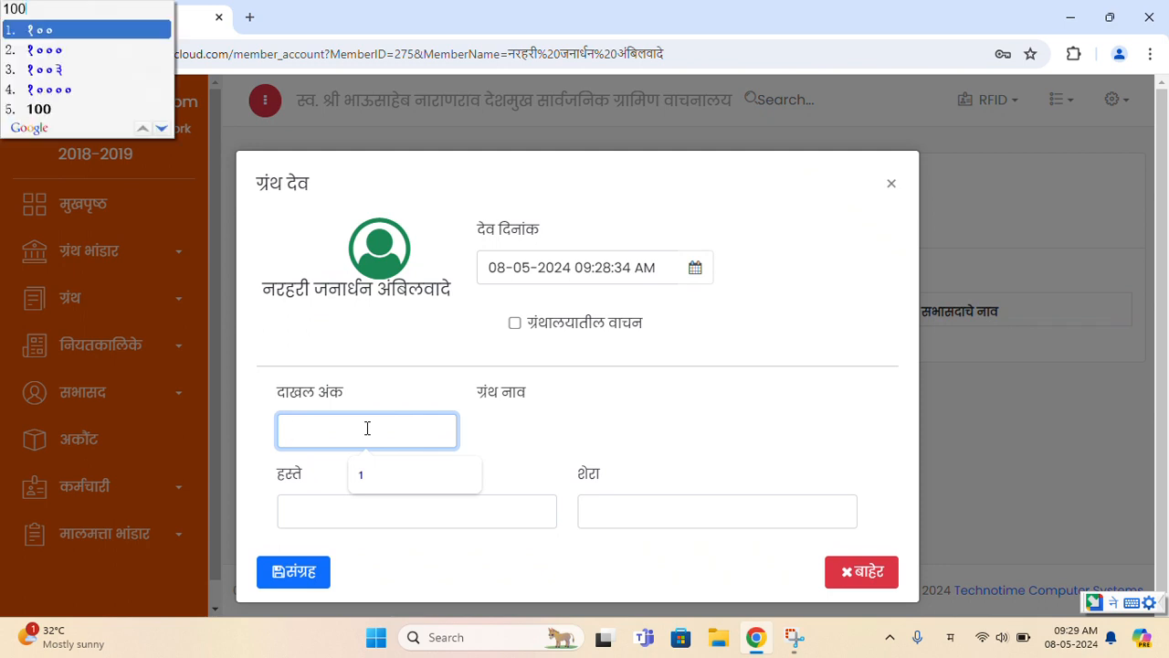
pyautogui.hotkey('alt', 'shift')
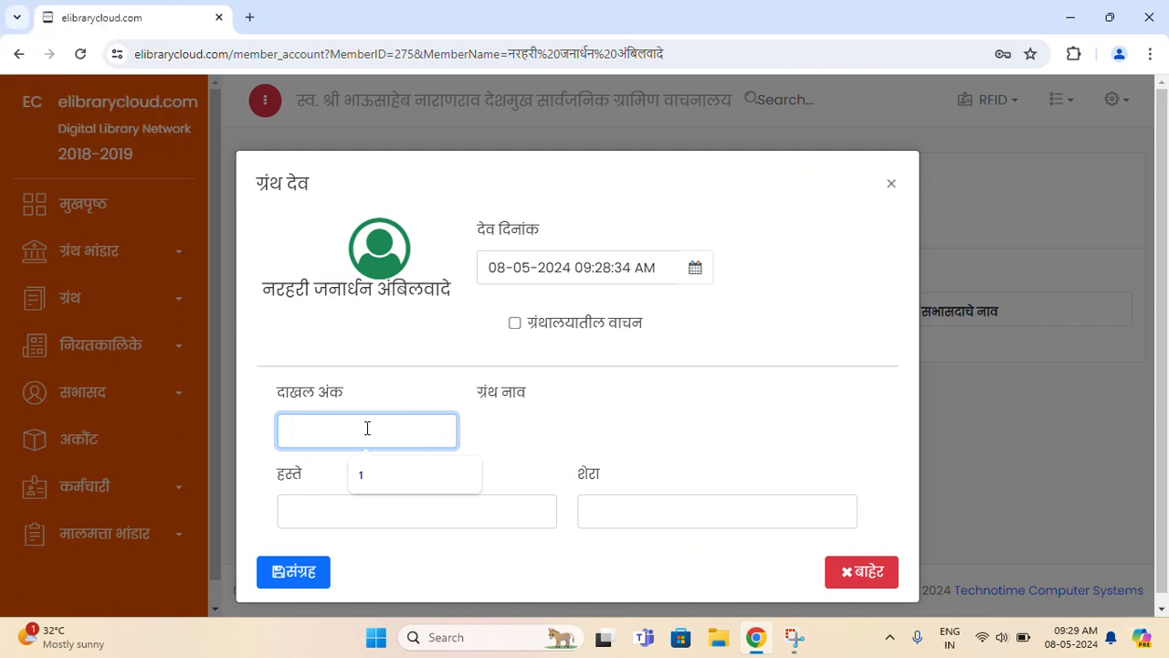
pyautogui.write('100')
pyautogui.press('Tab')
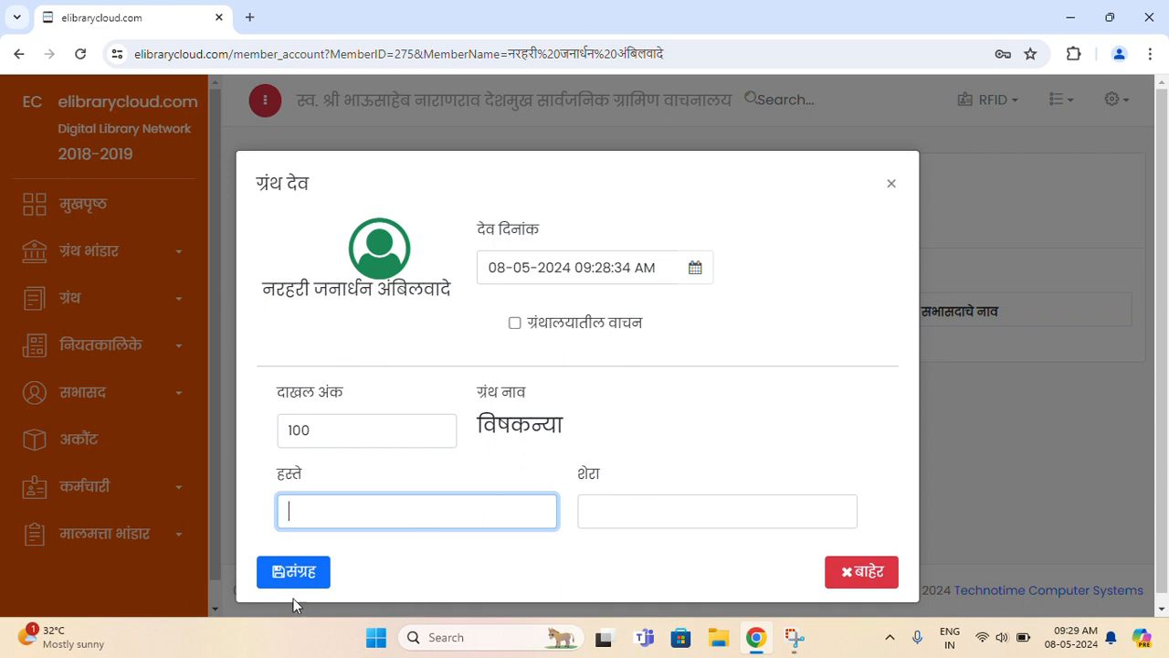
pyautogui.click(293, 572)
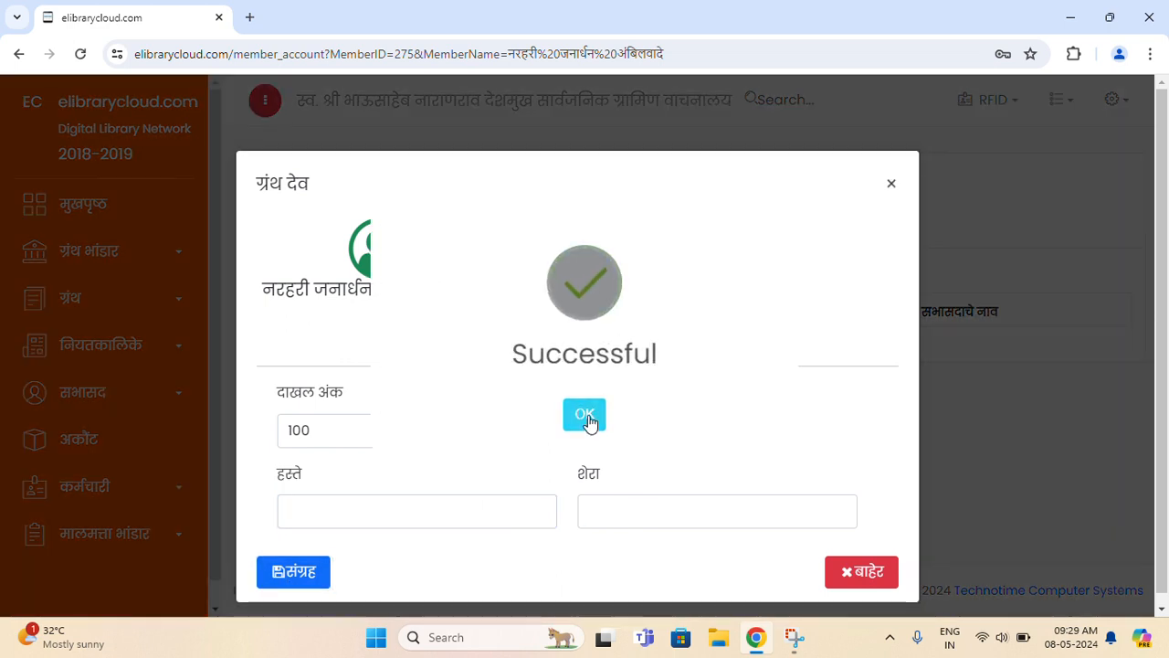
pyautogui.click(589, 418)
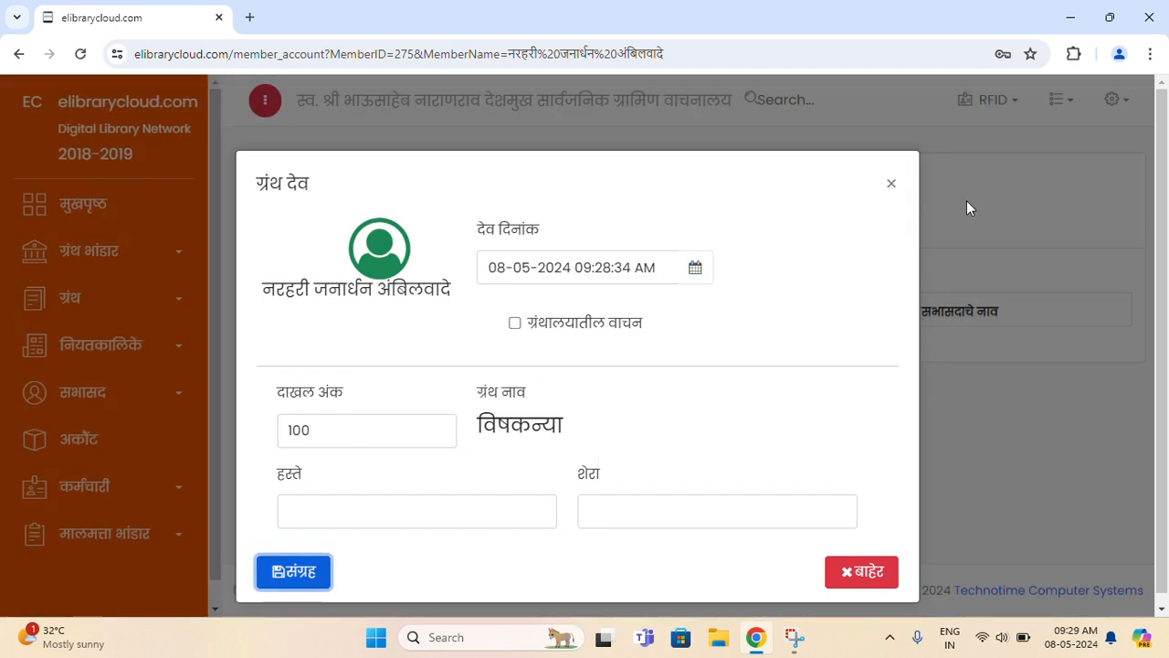
pyautogui.click(872, 580)
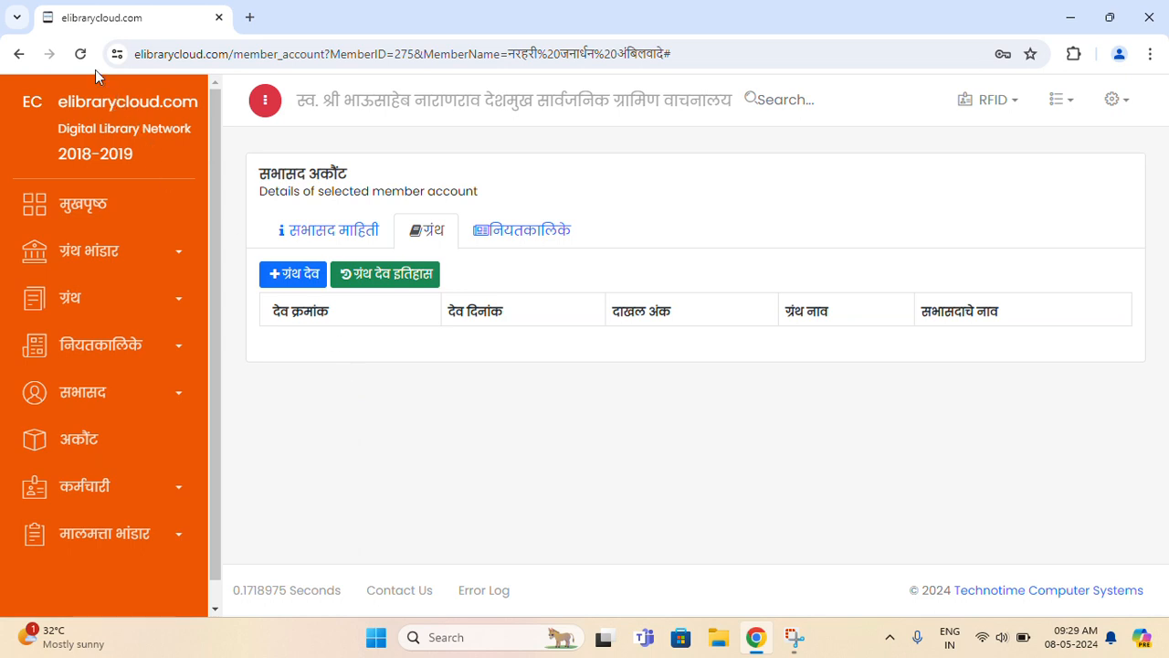
# - Reload the account page and confirm the ग्रंथ tab lists विषकन्या, accession 100, dated 08-05-2024
pyautogui.click(81, 54)
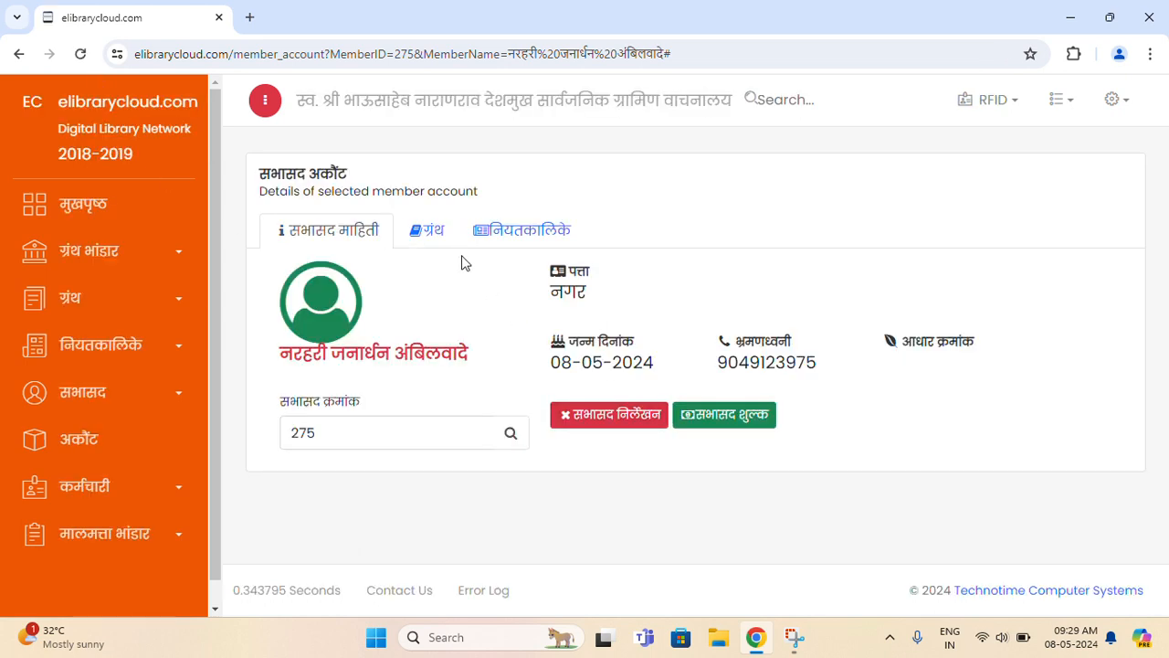
pyautogui.click(424, 235)
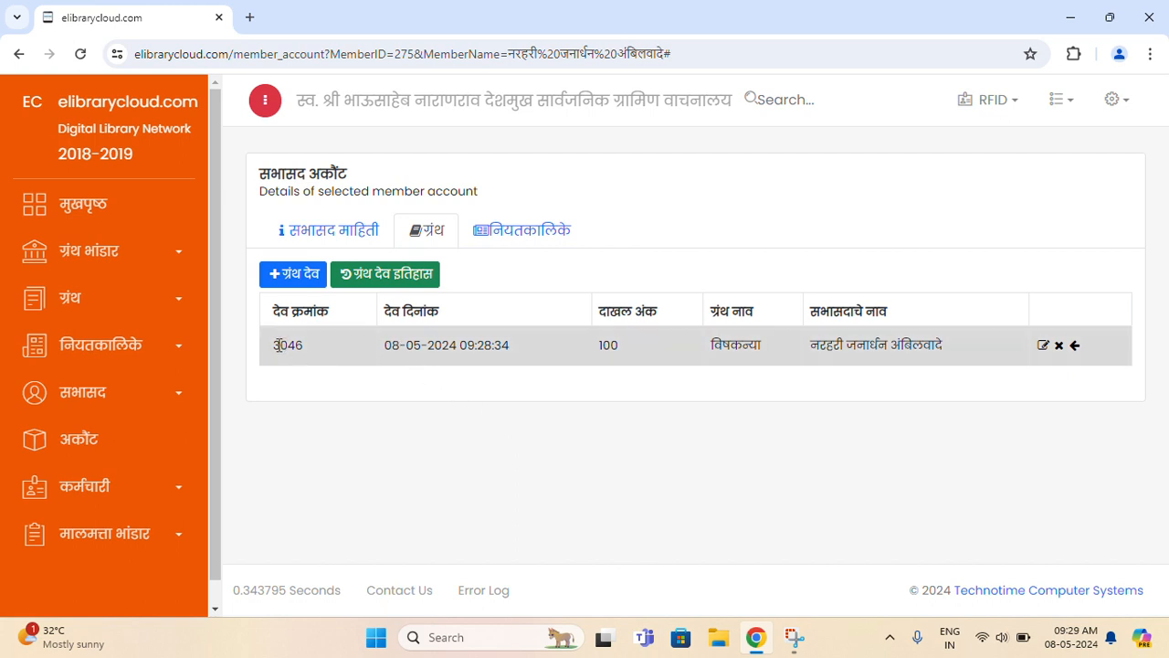
pyautogui.moveTo(274, 344); pyautogui.dragTo(666, 354)
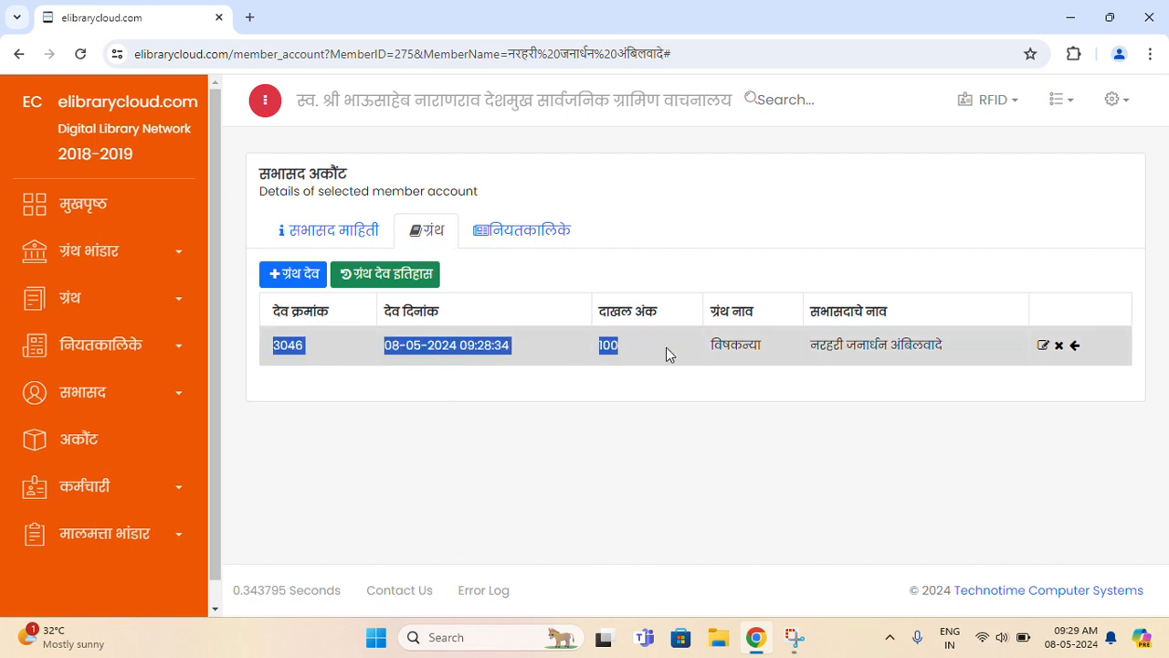
pyautogui.click(666, 347)
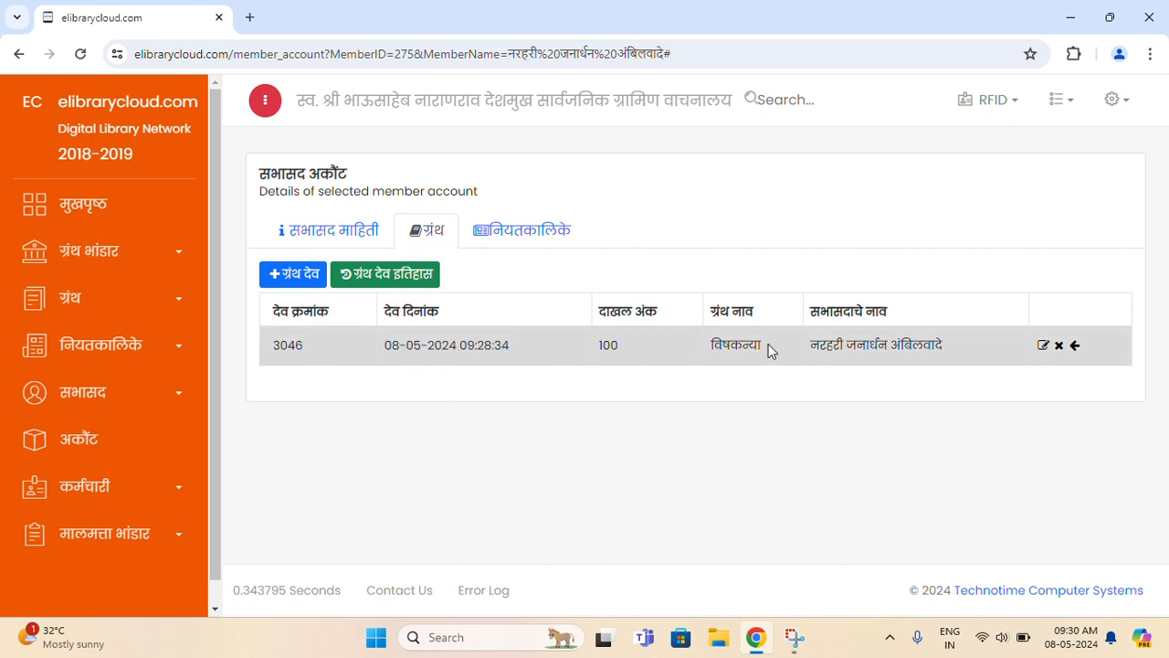
pyautogui.doubleClick(755, 349)
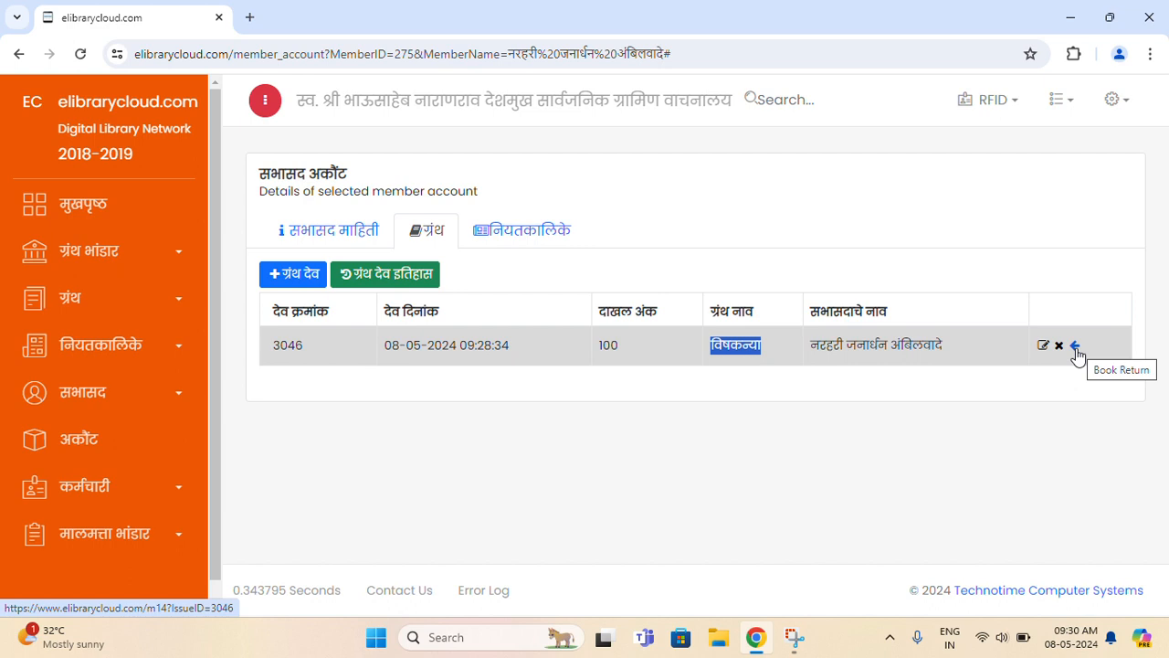
# - Open the return form for विषकन्या and review its issue, return and fine details
pyautogui.click(819, 398)
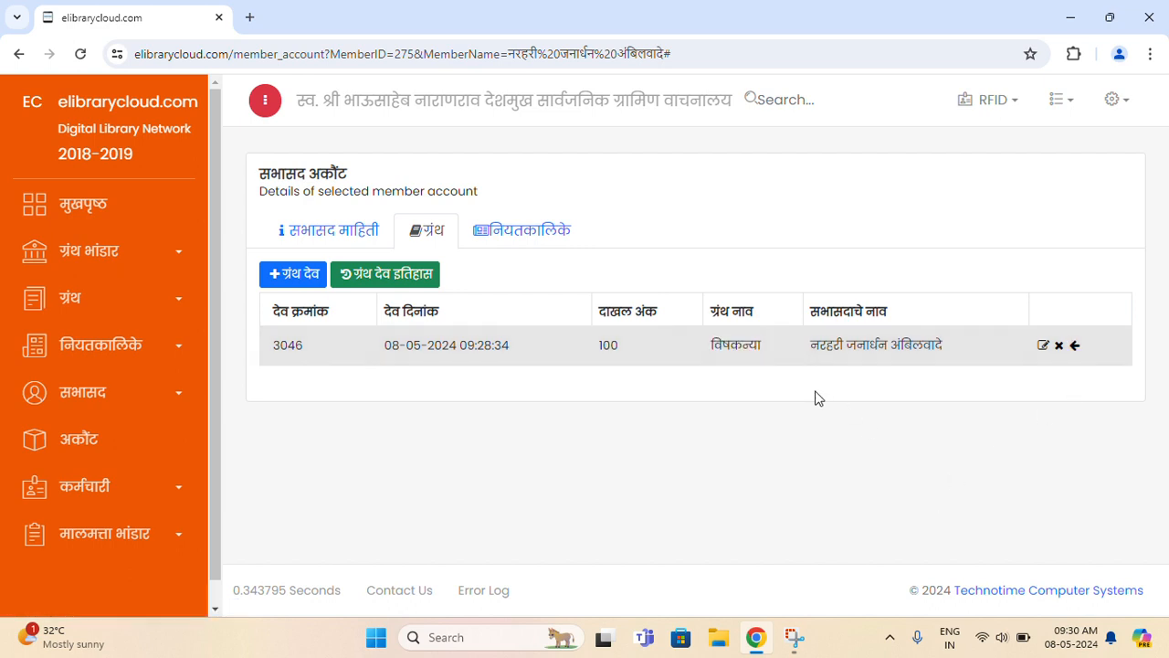
pyautogui.click(1075, 347)
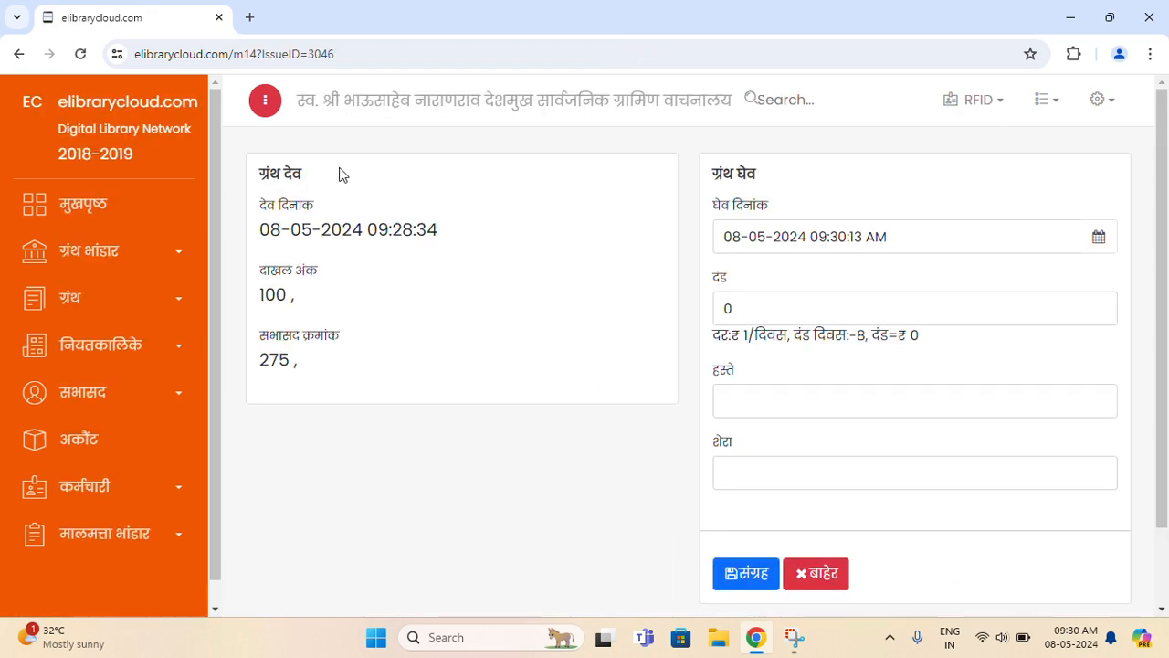
pyautogui.moveTo(259, 174); pyautogui.dragTo(338, 183)
pyautogui.click(356, 183)
pyautogui.moveTo(713, 173); pyautogui.dragTo(765, 191)
pyautogui.click(829, 183)
pyautogui.moveTo(715, 335); pyautogui.dragTo(976, 349)
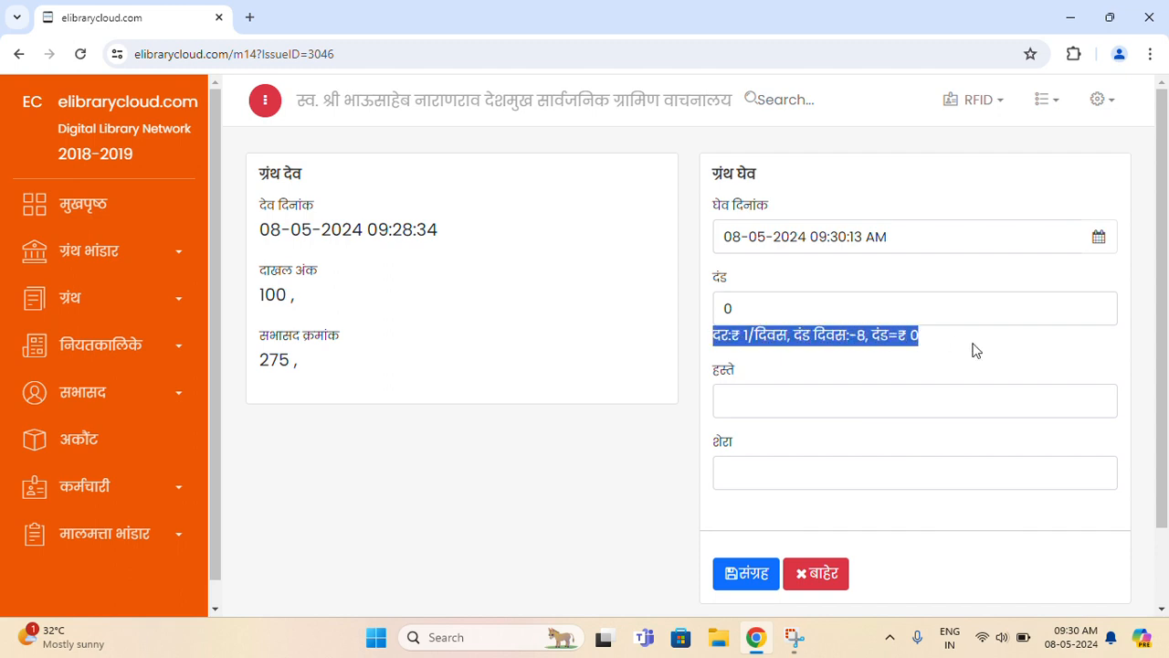
pyautogui.click(976, 350)
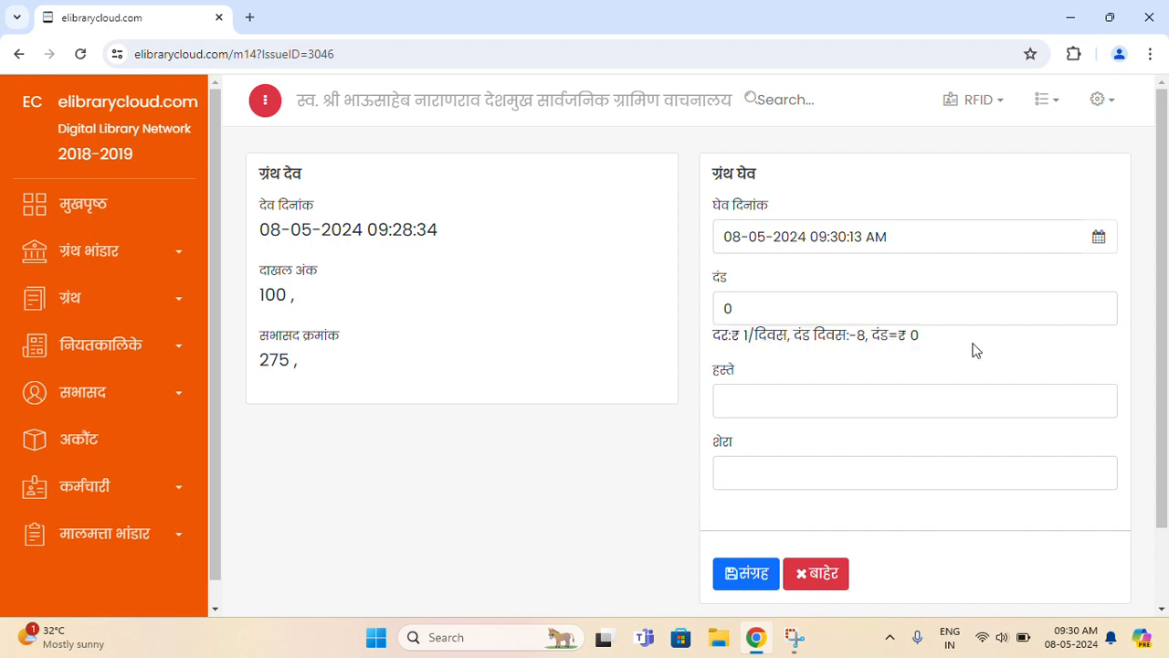
# - Save the विषकन्या return with ₹0 fine and no remarks, then reload the member's account page
pyautogui.click(826, 411)
pyautogui.click(809, 471)
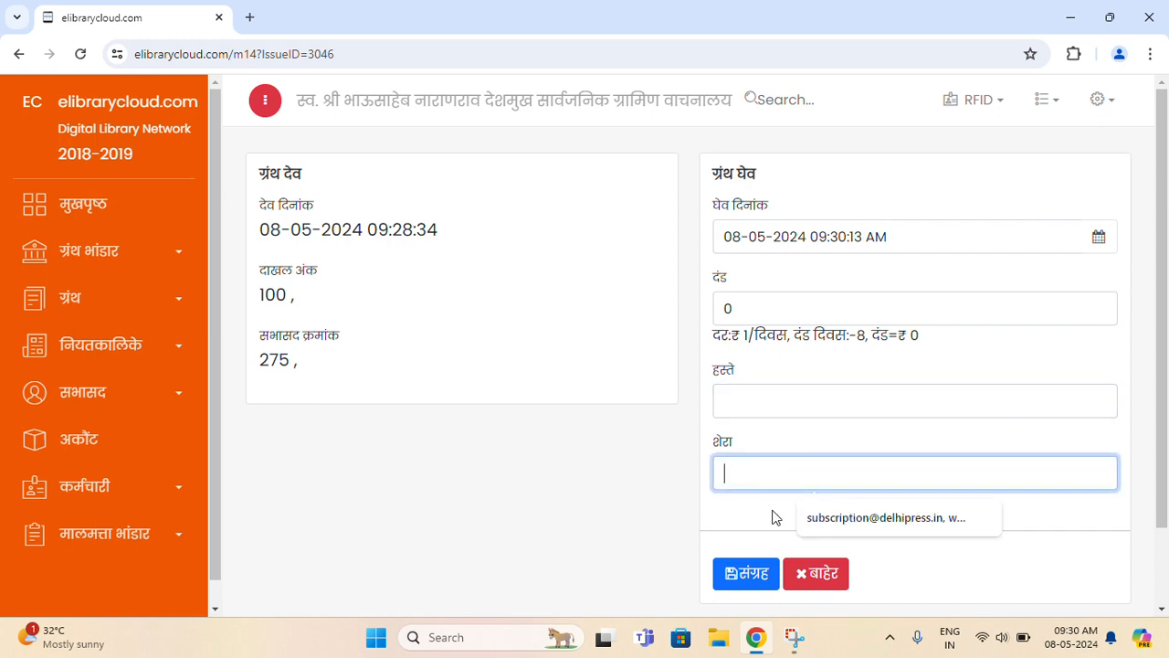
pyautogui.click(746, 375)
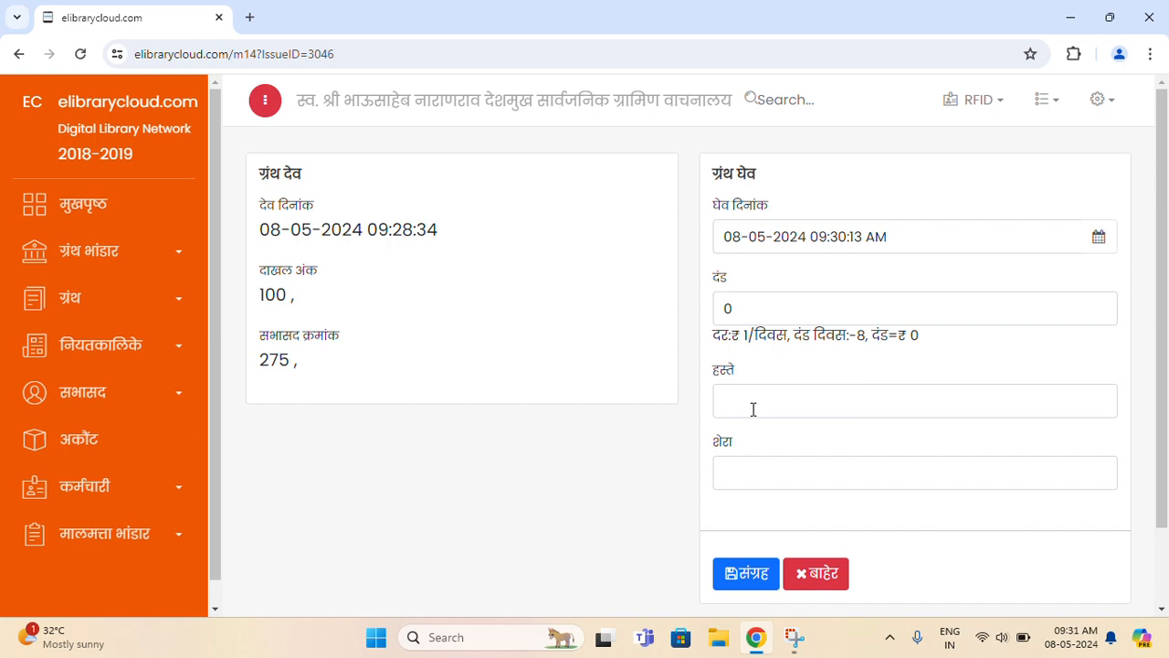
pyautogui.click(756, 577)
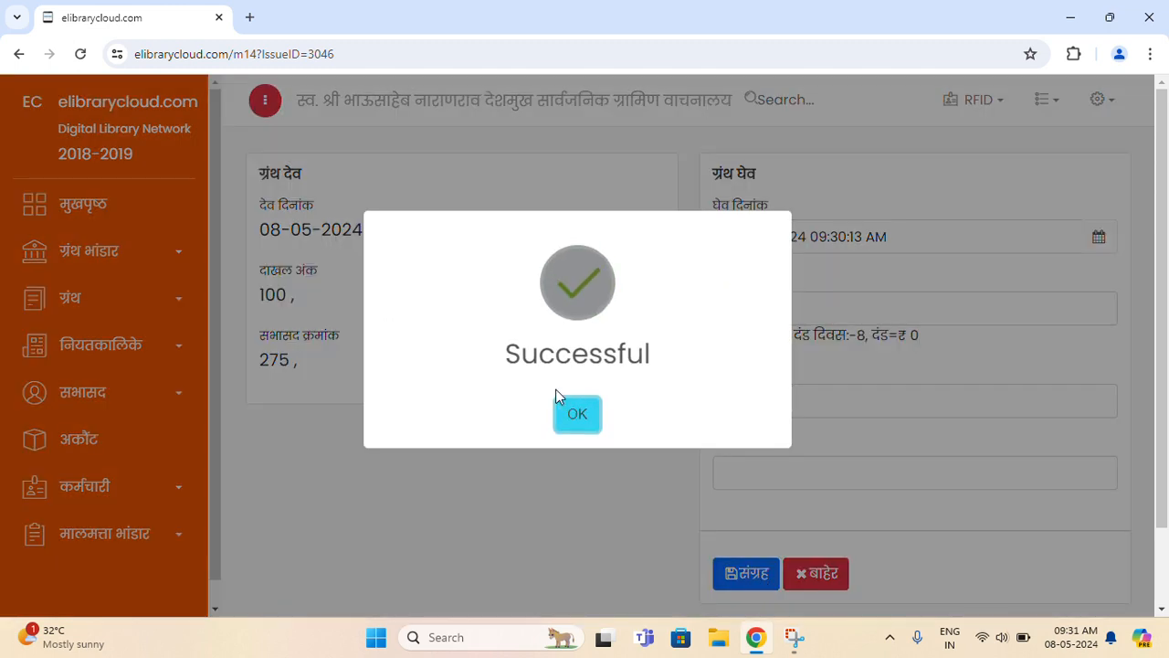
pyautogui.click(568, 420)
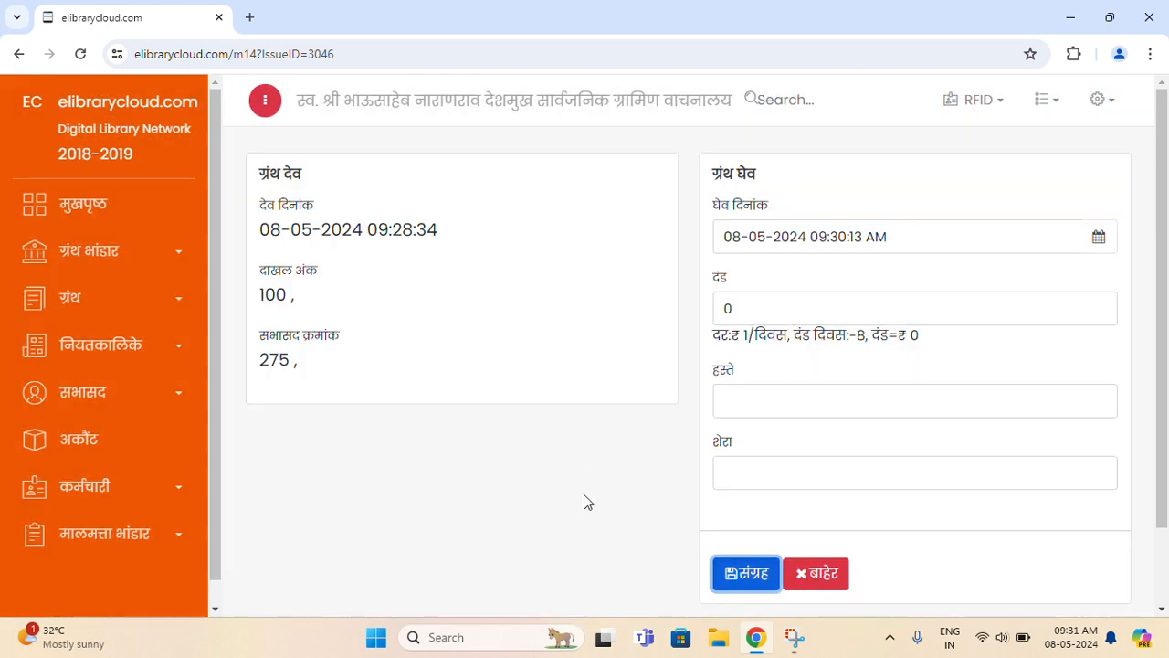
pyautogui.click(17, 54)
pyautogui.click(80, 55)
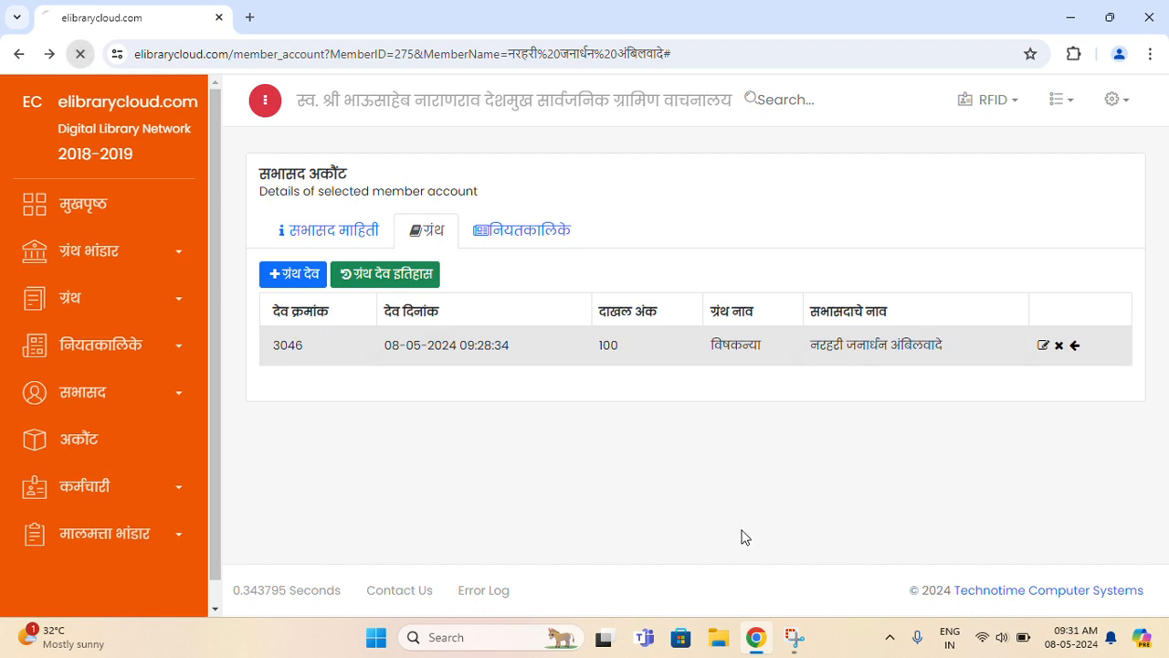
# - Check the member's book issue history, then open their नियतकालिके periodicals tab
pyautogui.click(427, 239)
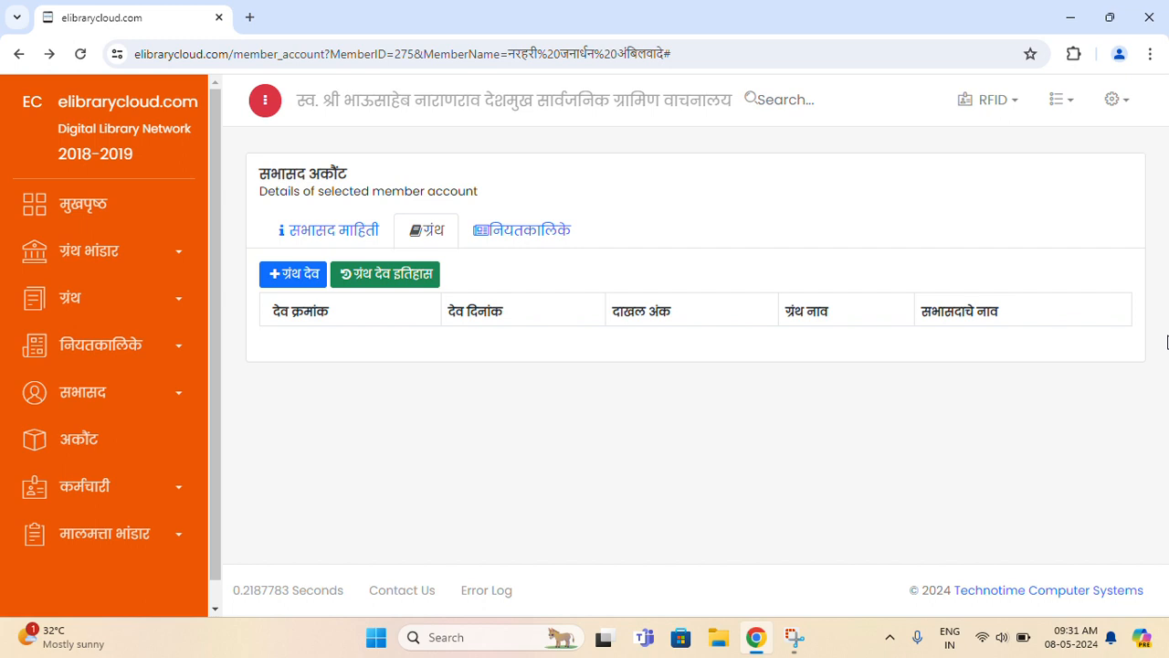
pyautogui.click(395, 291)
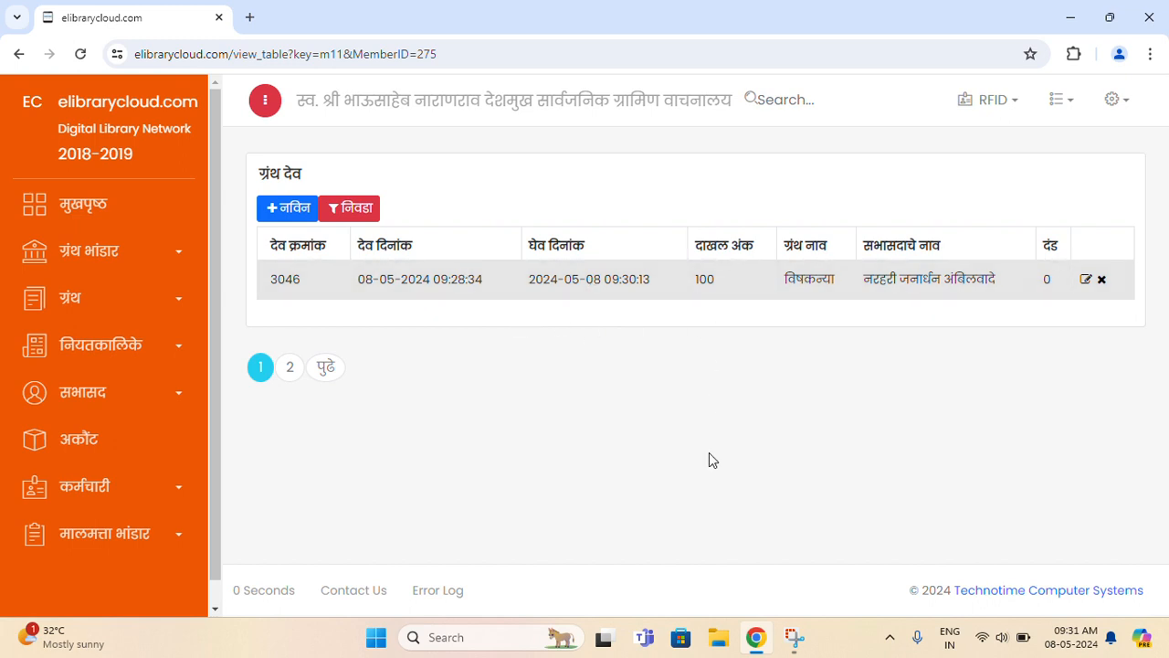
pyautogui.click(18, 54)
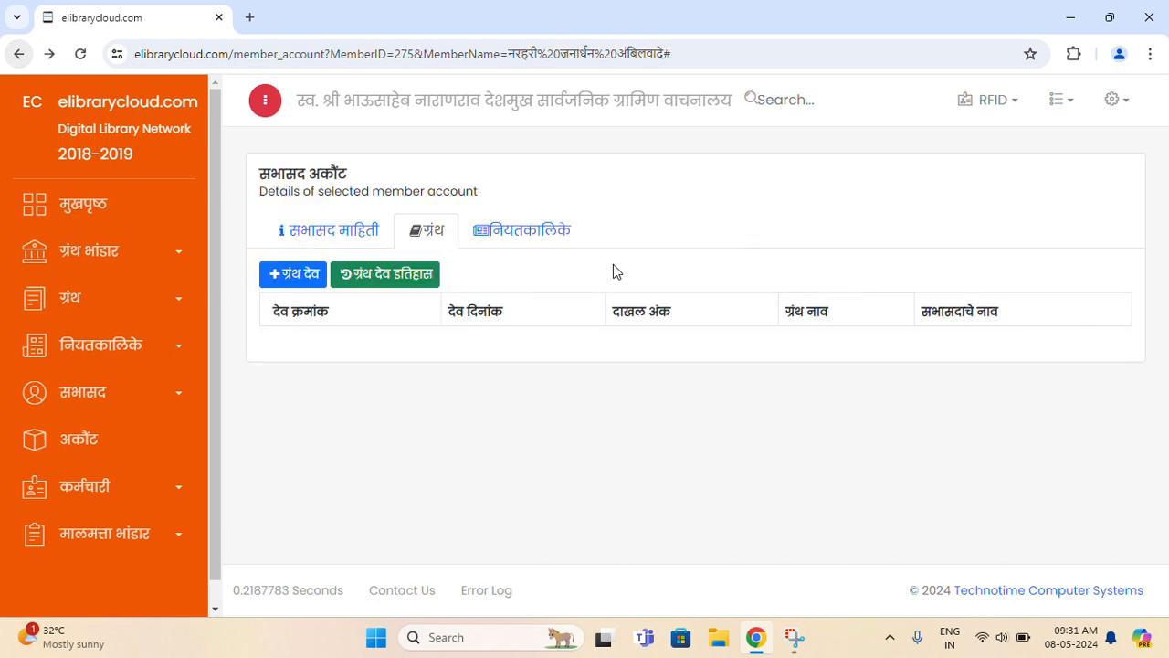
pyautogui.click(522, 234)
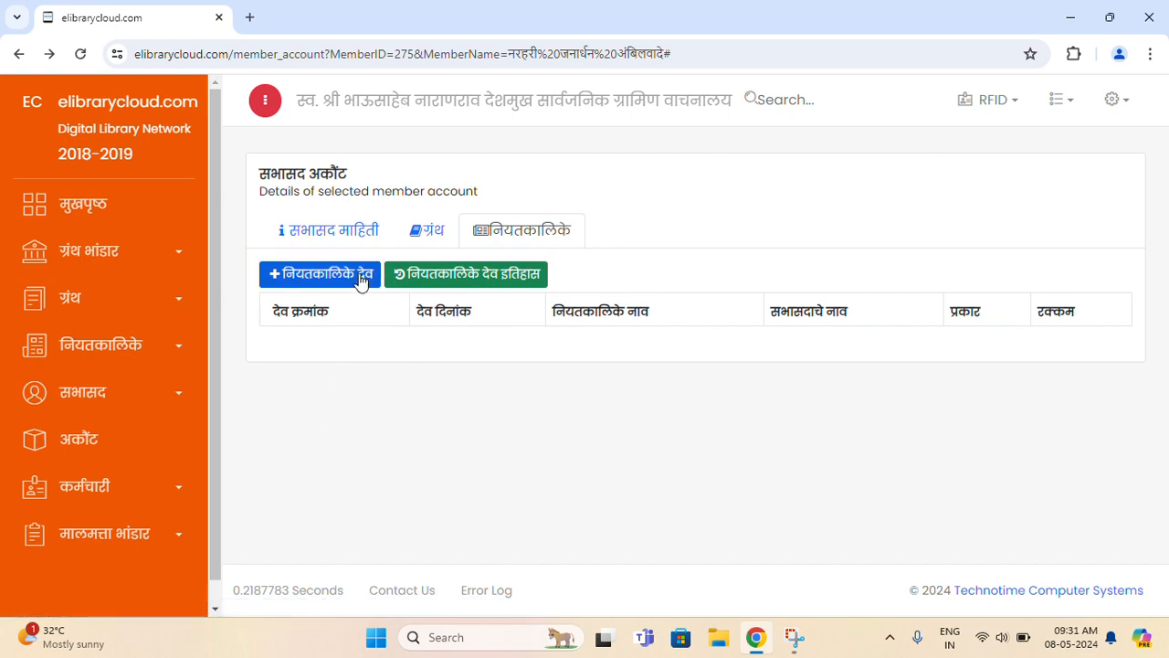
# - Issue the periodical सकाळ under attendance number 101 and save it
pyautogui.click(363, 281)
pyautogui.click(343, 443)
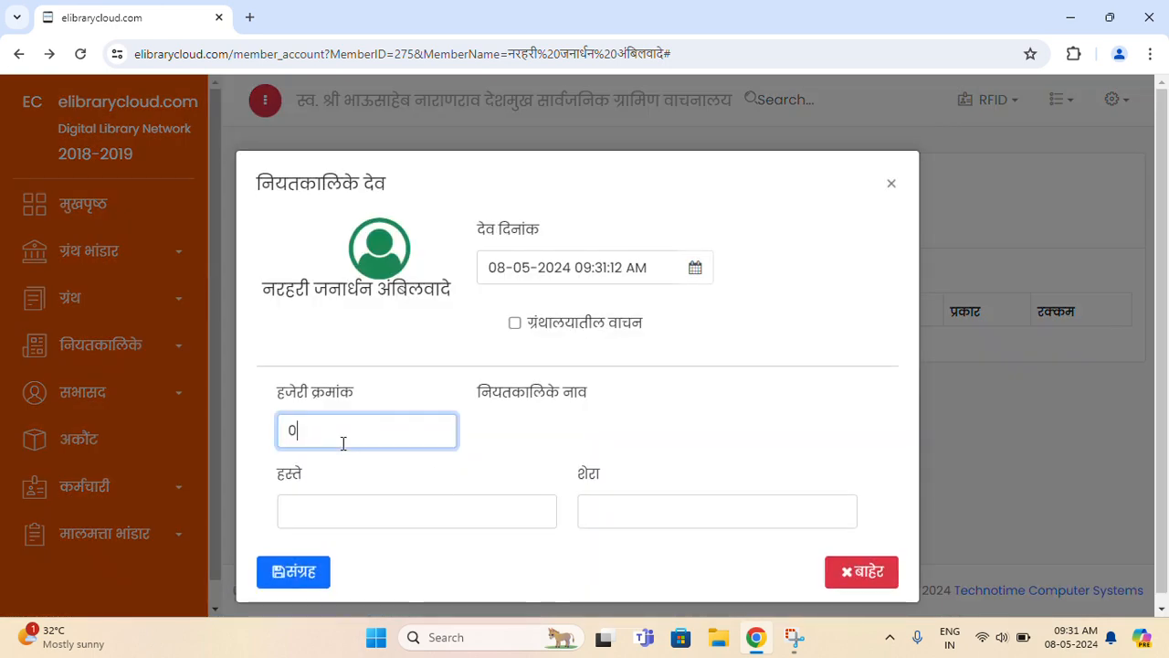
pyautogui.write('101')
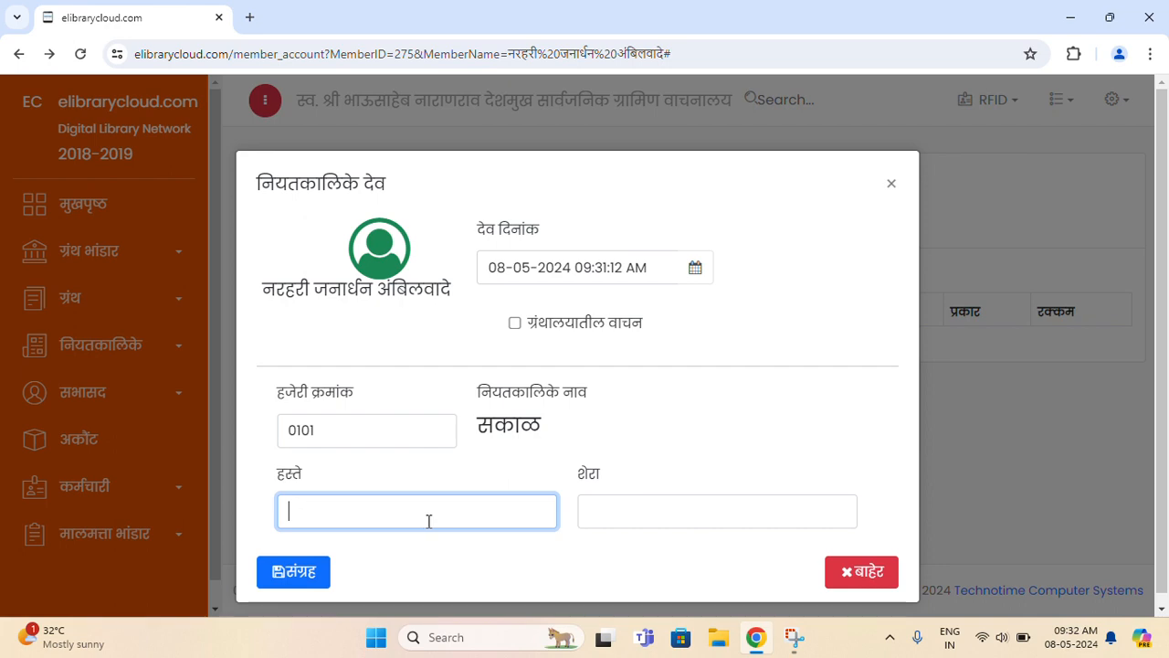
pyautogui.click(285, 576)
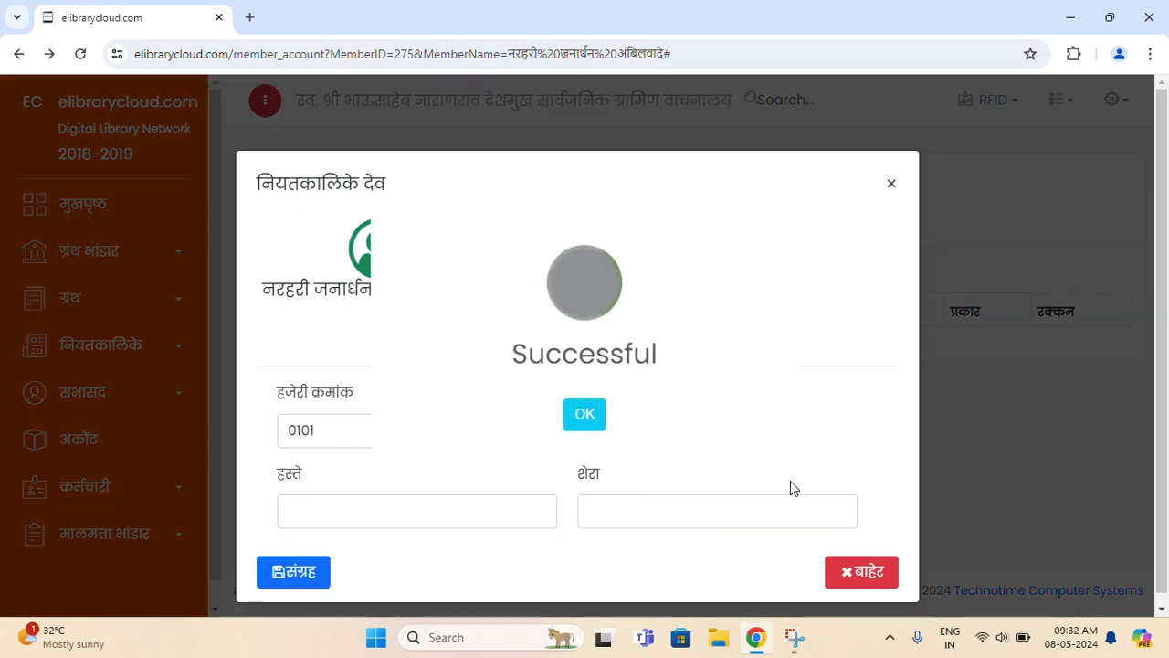
pyautogui.click(589, 426)
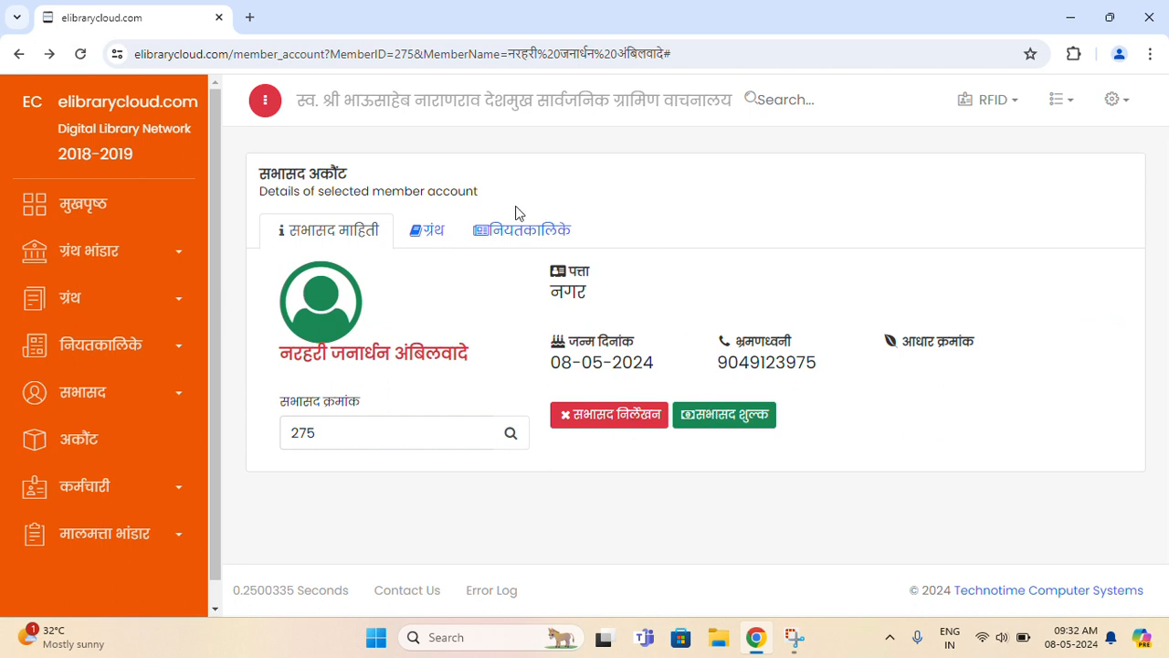
# - Show the member's periodical issues and check the सकाळ row
pyautogui.click(518, 235)
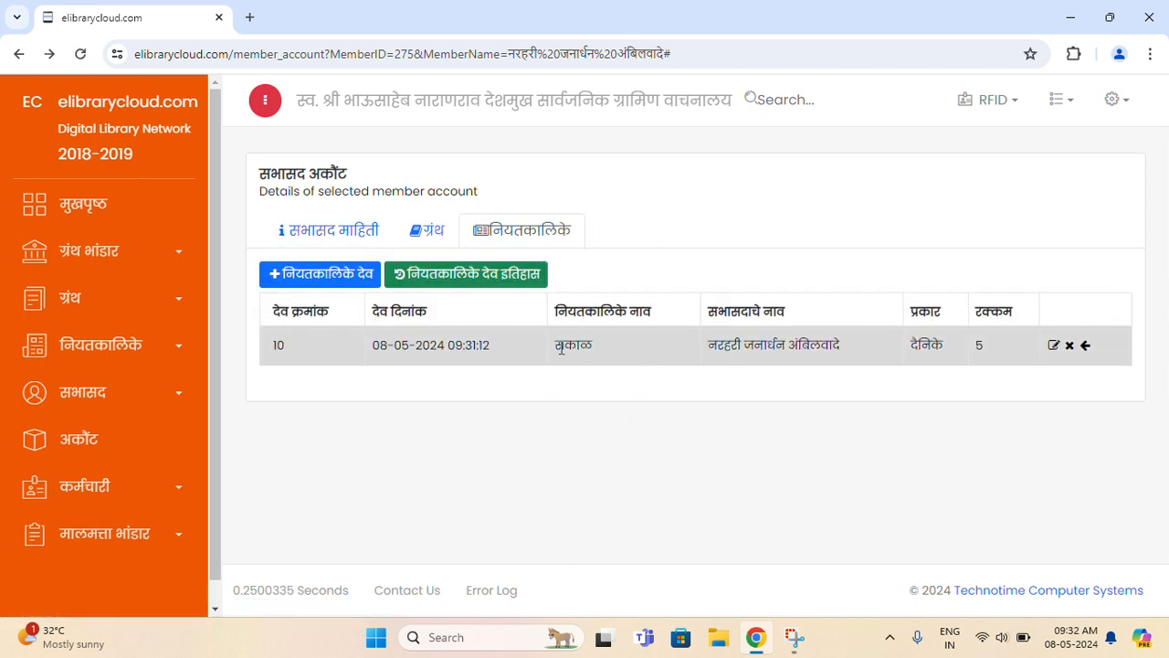
pyautogui.doubleClick(575, 345)
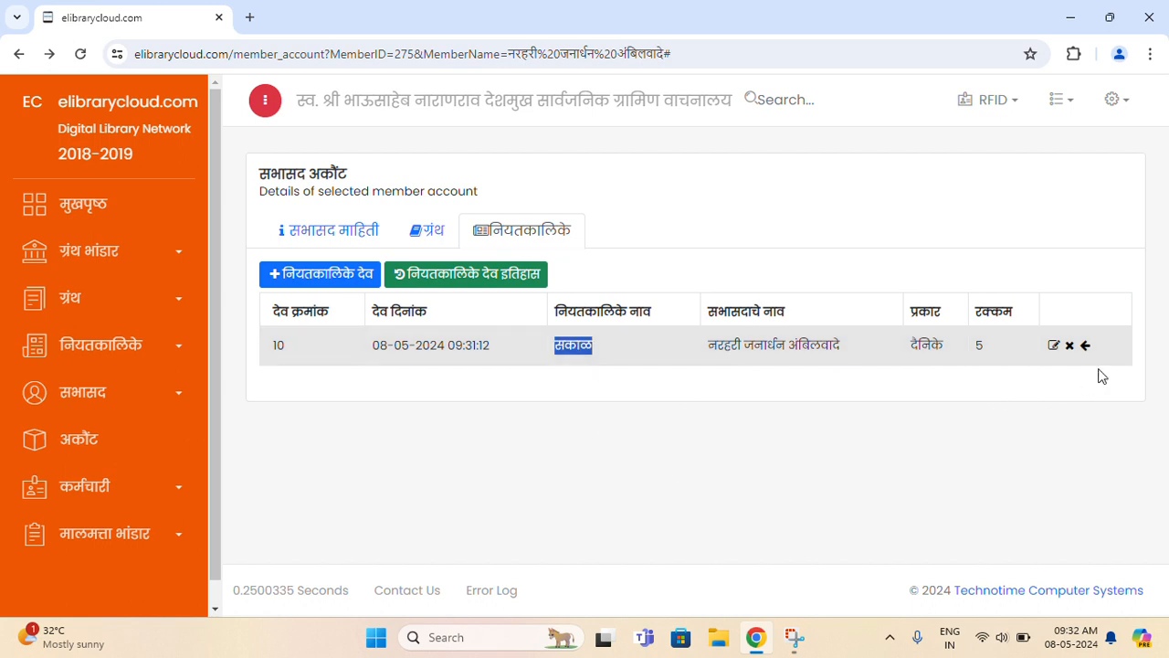
pyautogui.click(1034, 423)
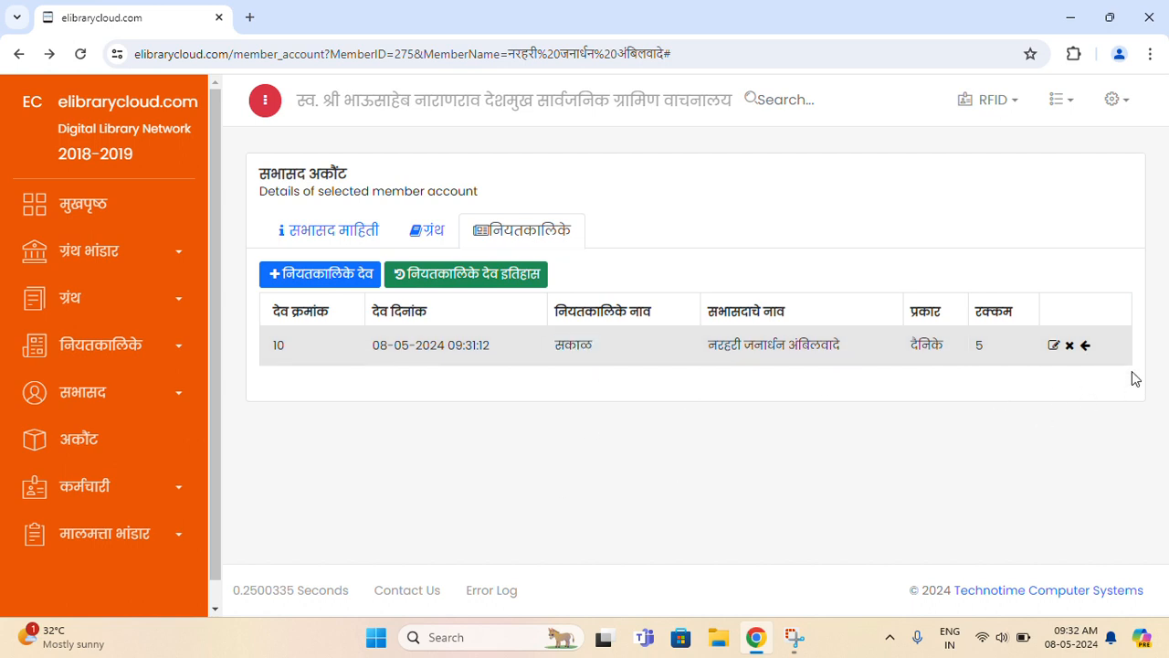
# - Save the सकाळ return without remarks, then reload the member's account page
pyautogui.click(1087, 346)
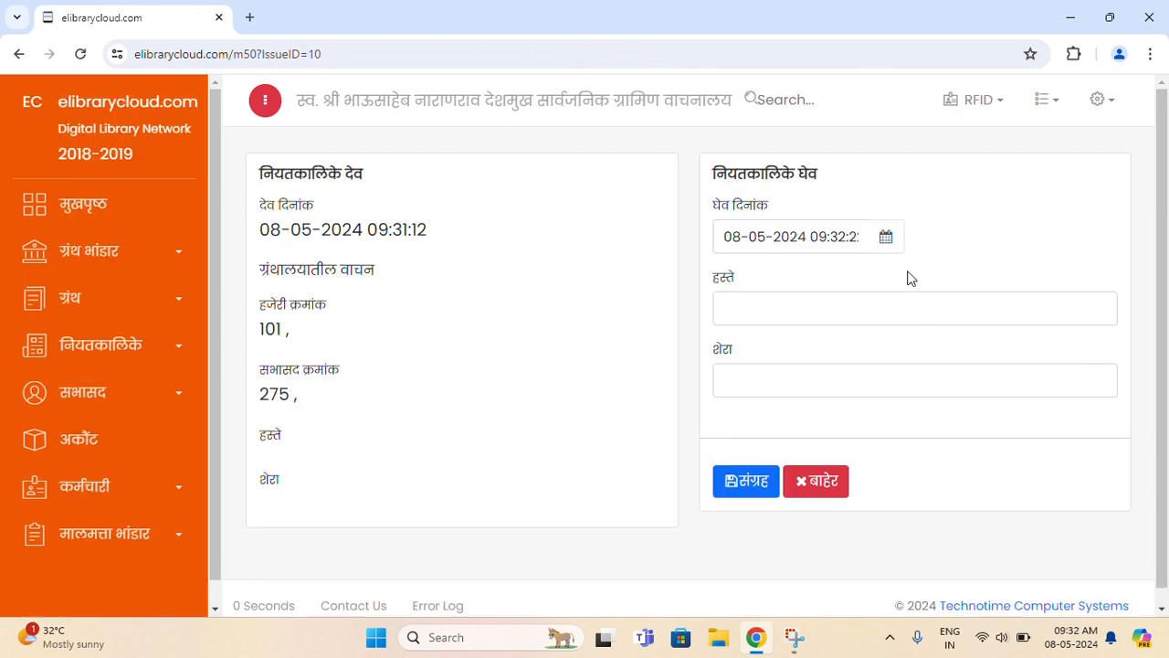
pyautogui.click(769, 315)
pyautogui.click(764, 375)
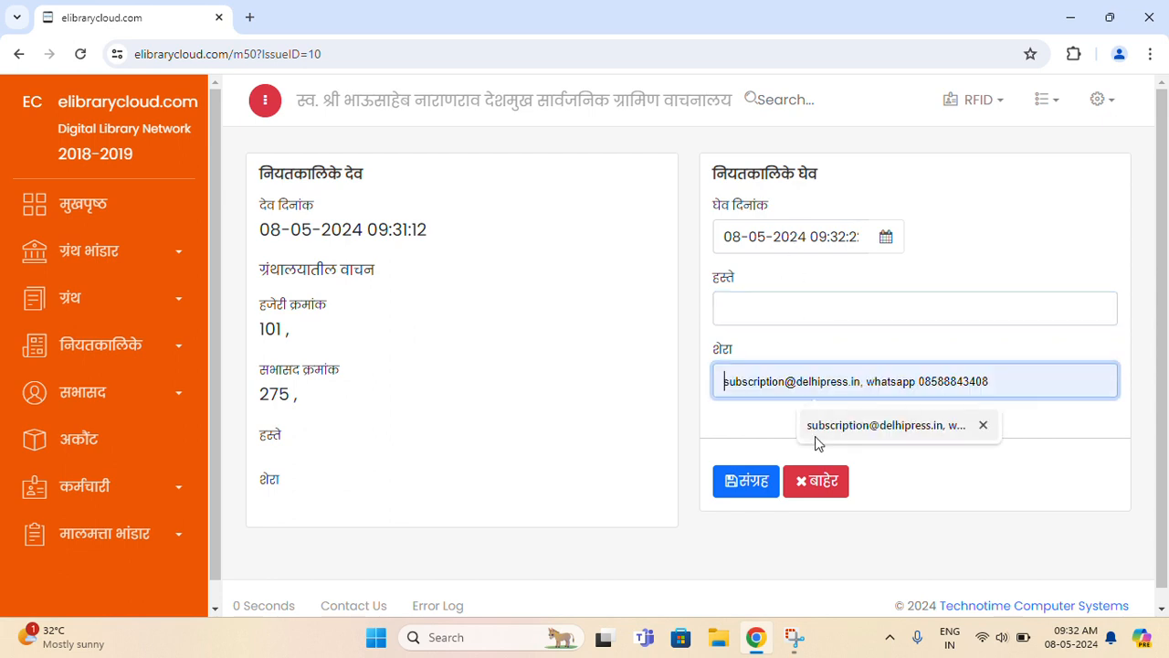
pyautogui.click(802, 344)
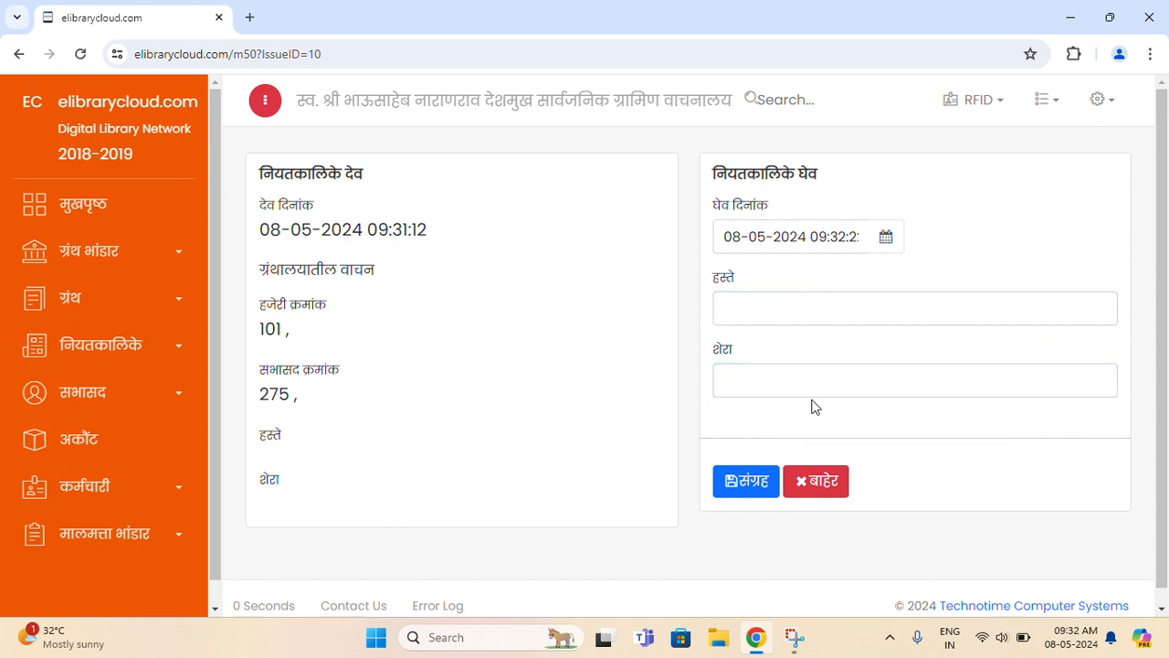
pyautogui.click(740, 494)
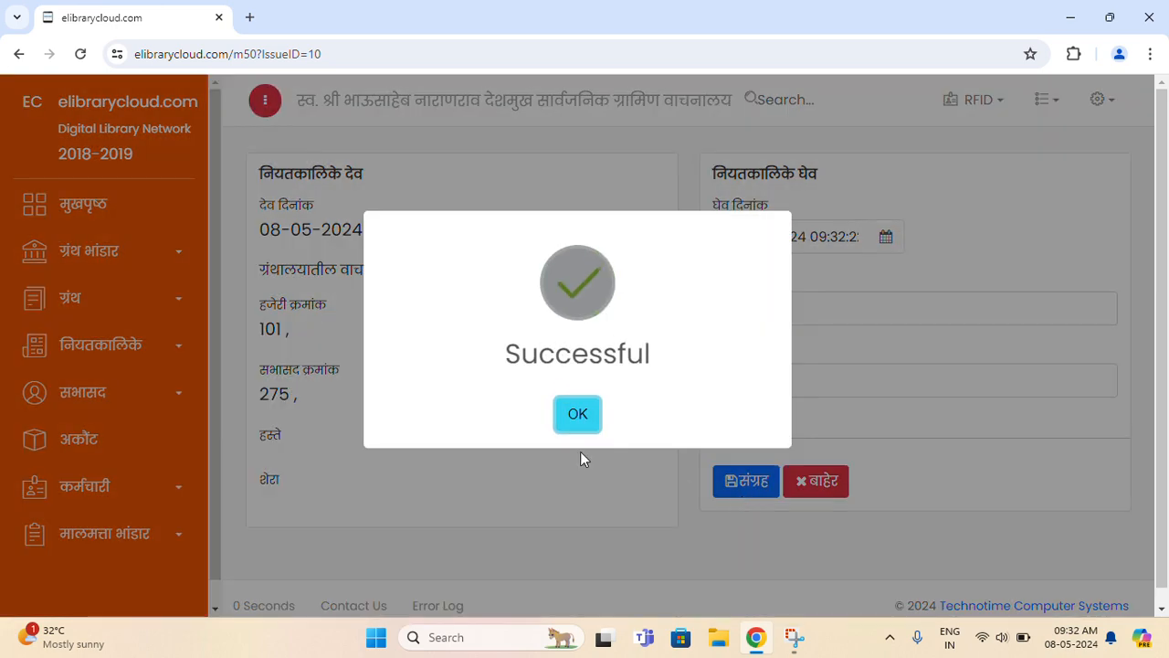
pyautogui.click(579, 413)
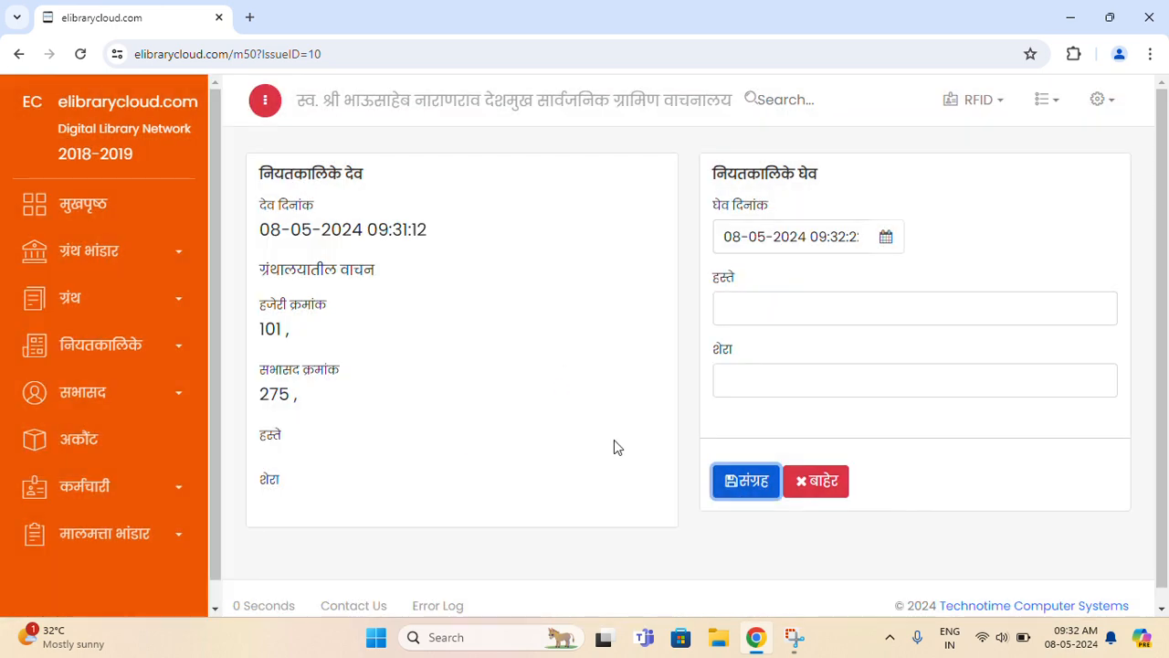
pyautogui.click(18, 54)
pyautogui.click(82, 55)
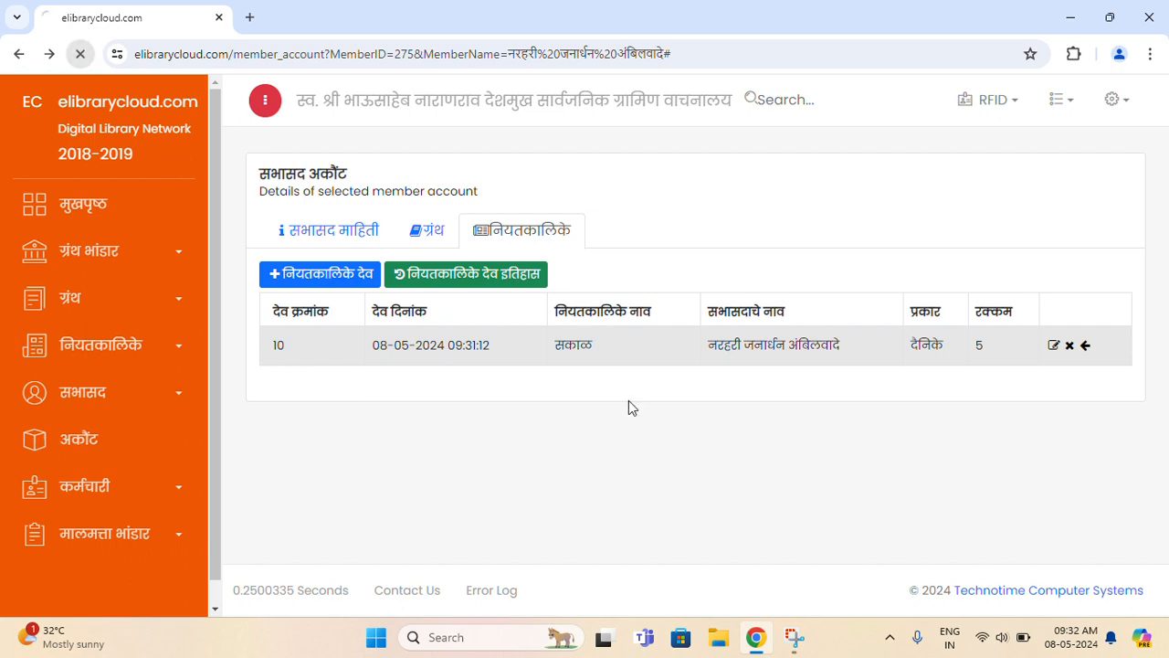
pyautogui.click(497, 240)
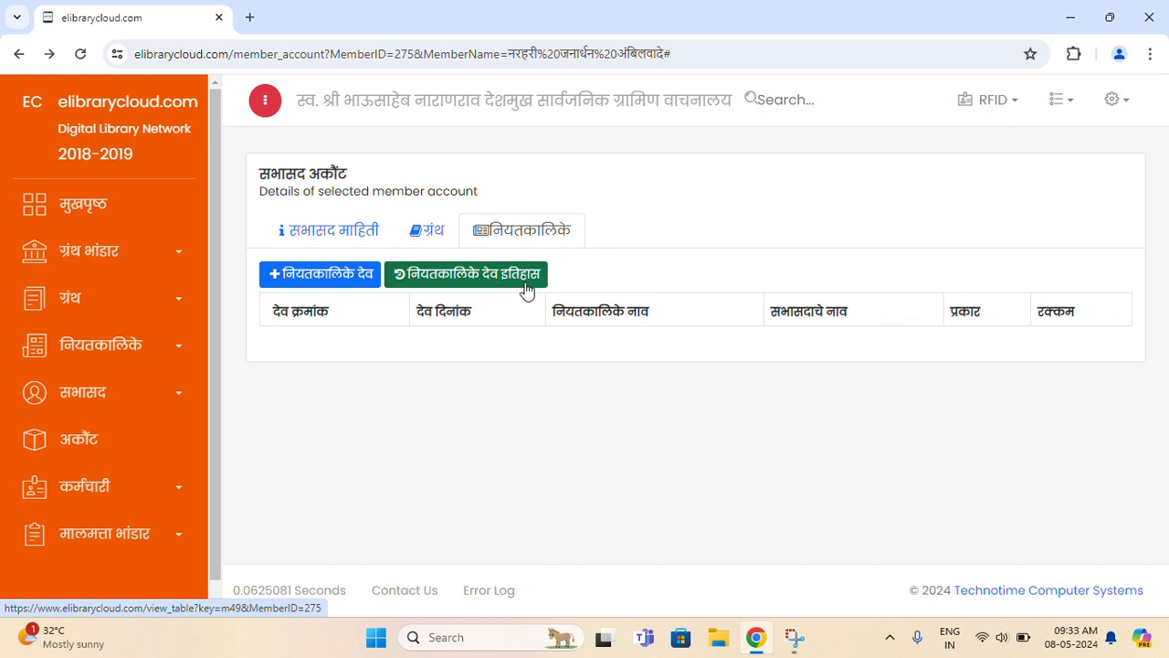
pyautogui.click(420, 235)
pyautogui.click(368, 241)
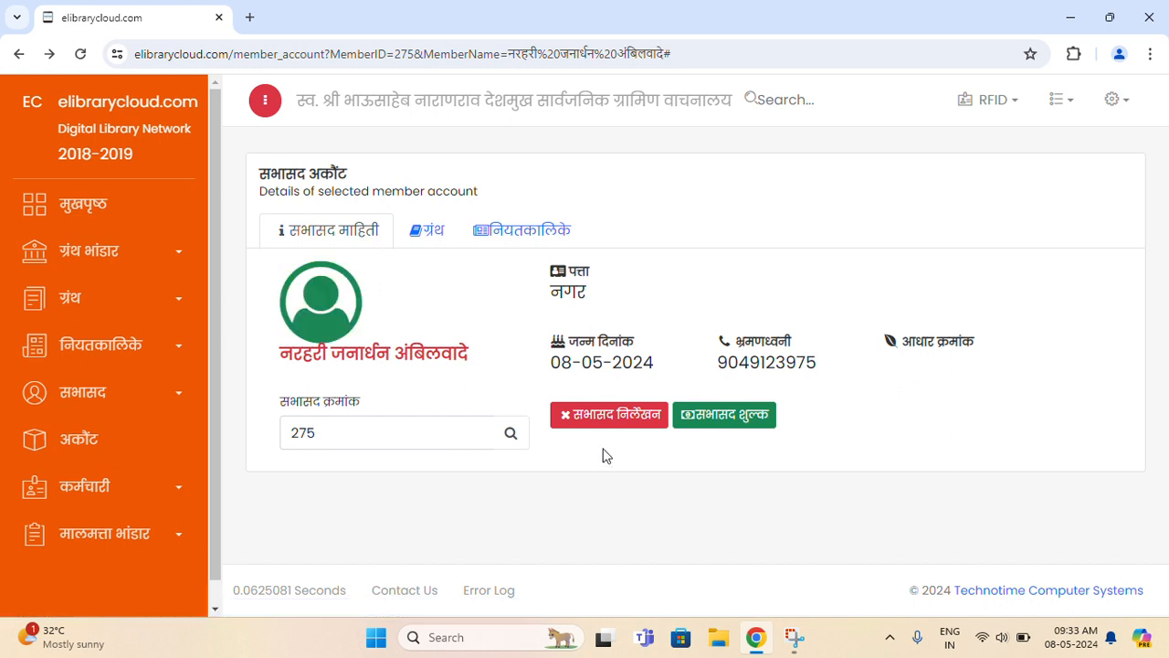
# - Start a member fee entry of type वार्षिक शुल्क with amount 120
pyautogui.click(723, 416)
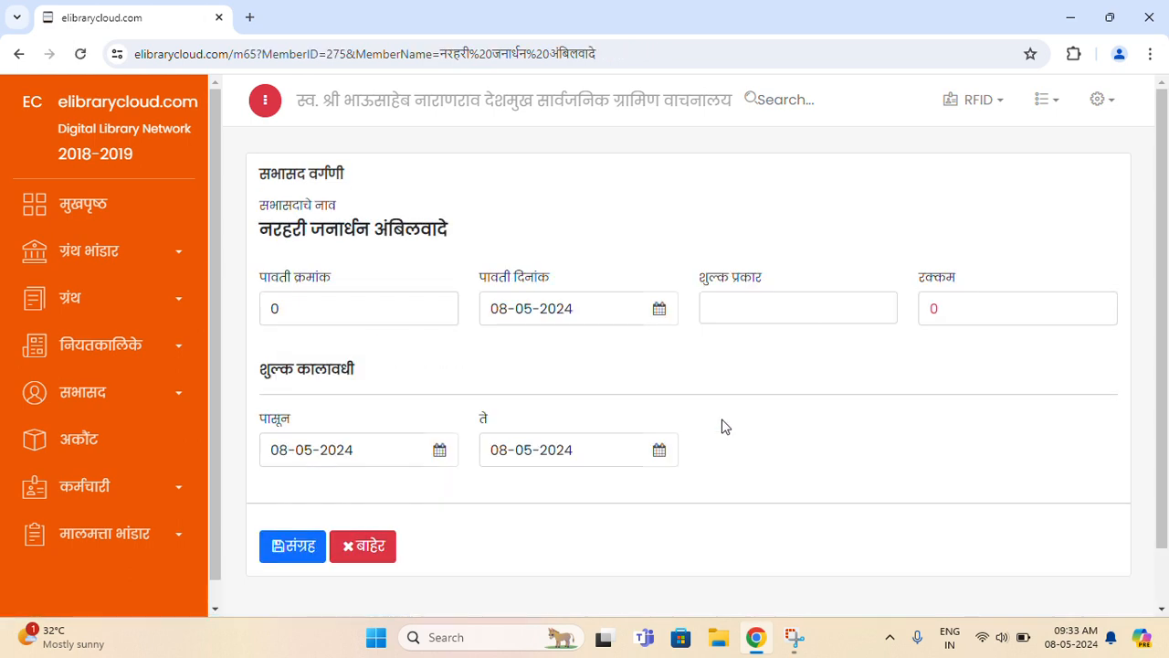
pyautogui.click(391, 310)
pyautogui.click(597, 309)
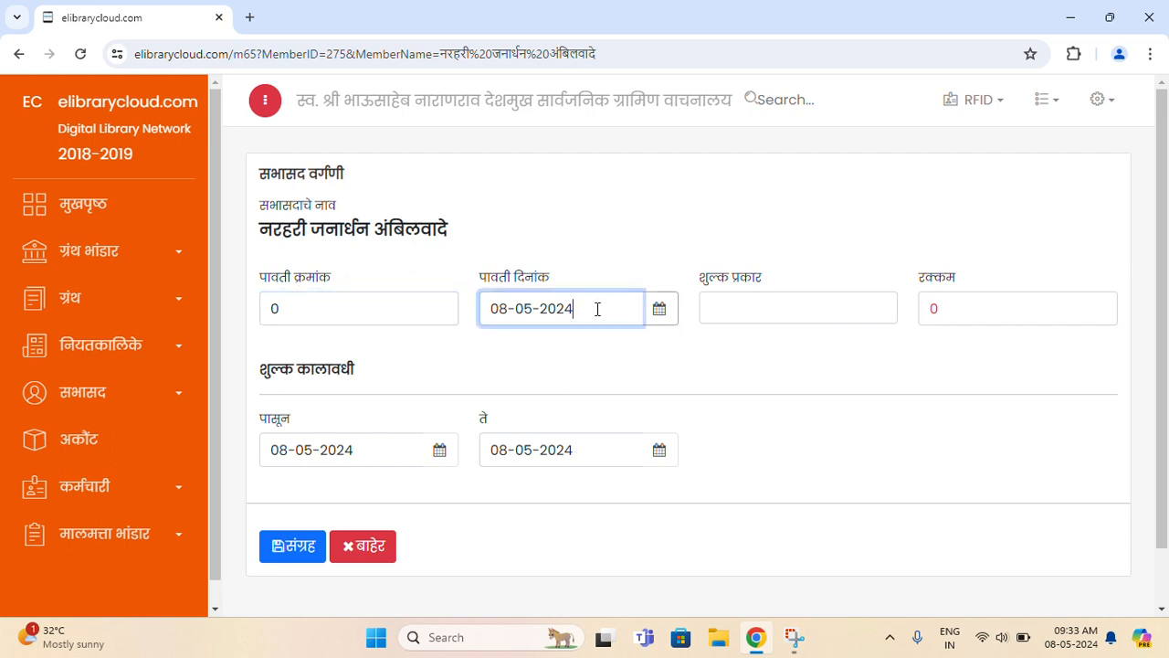
pyautogui.click(660, 312)
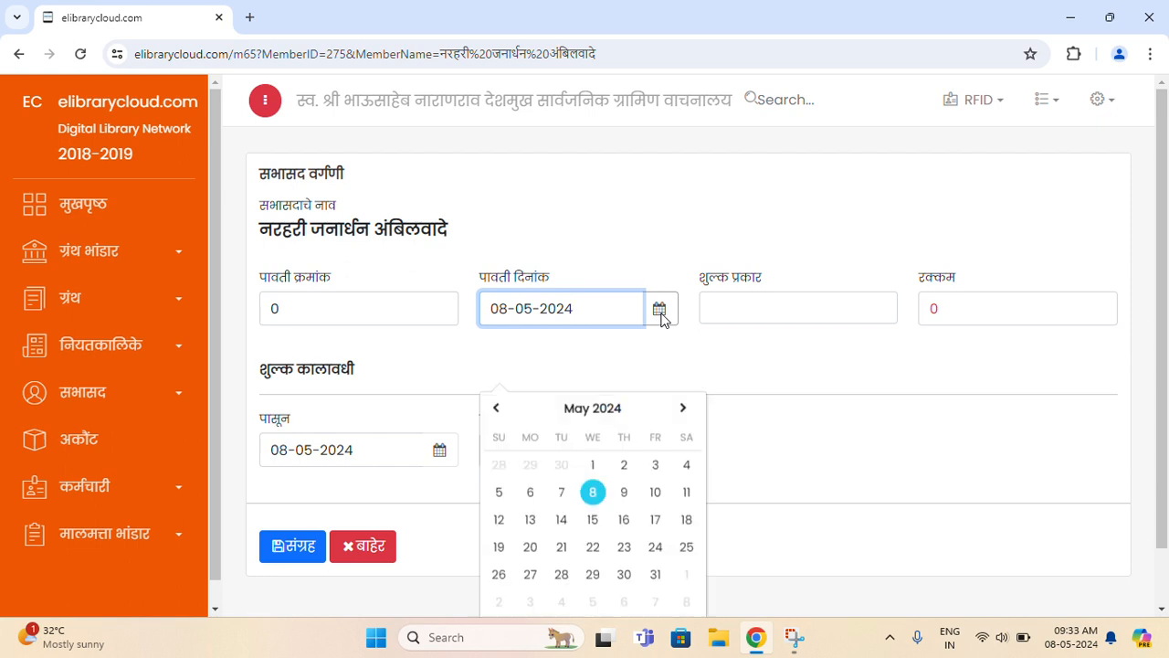
pyautogui.click(773, 316)
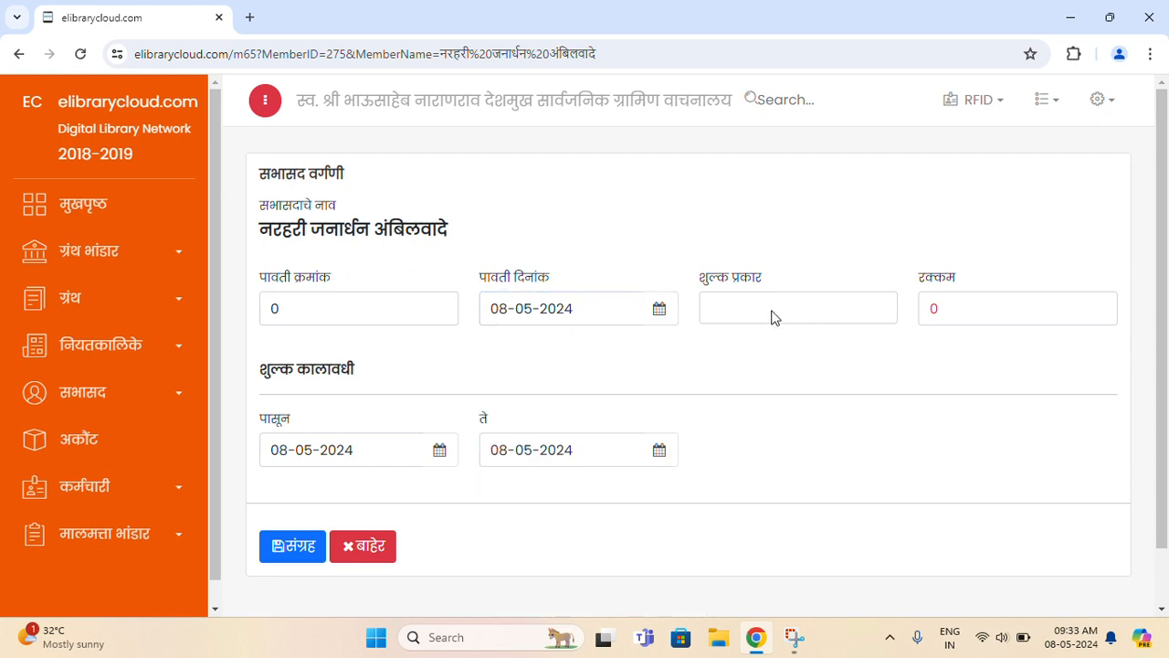
pyautogui.click(772, 316)
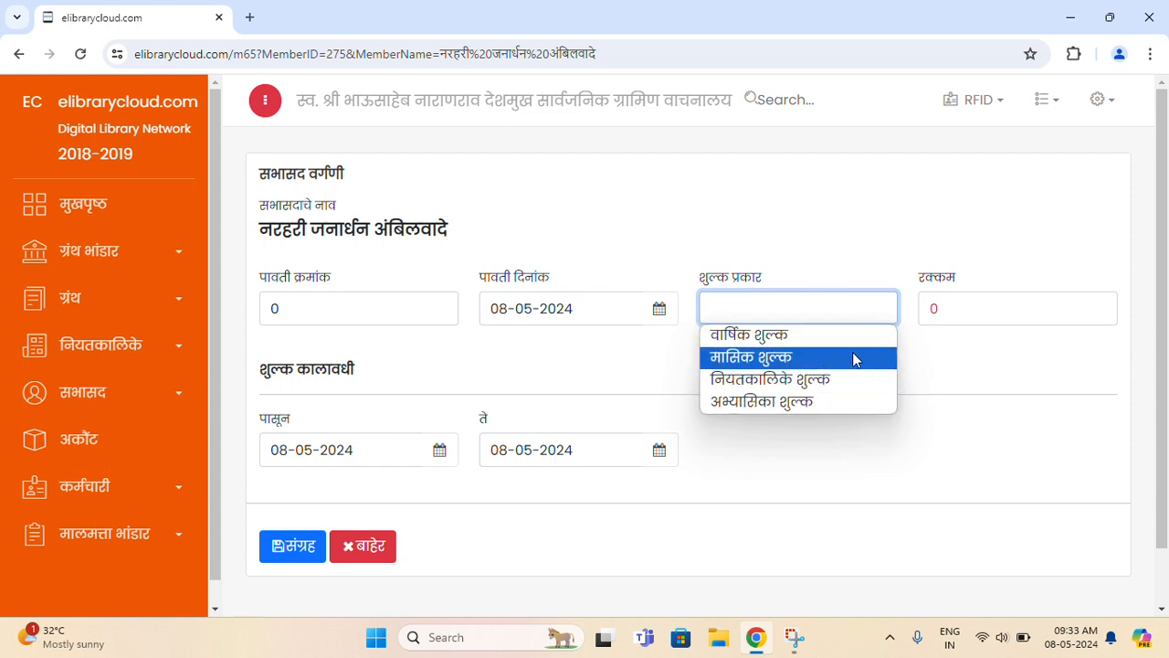
pyautogui.click(819, 336)
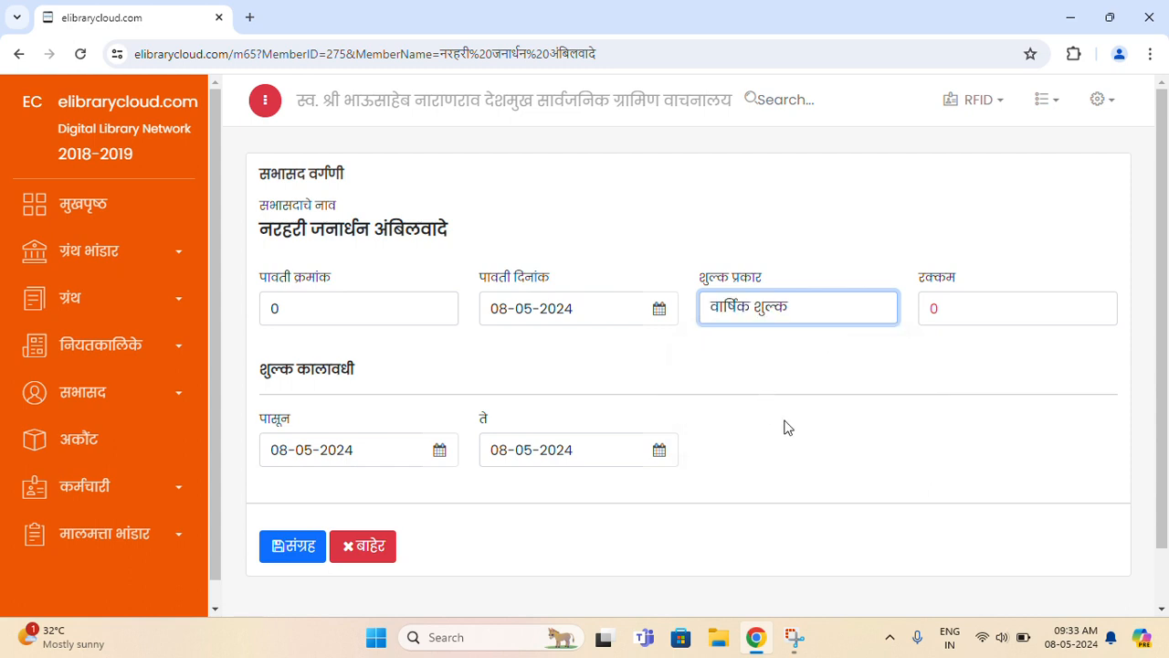
pyautogui.click(1011, 312)
pyautogui.write('120')
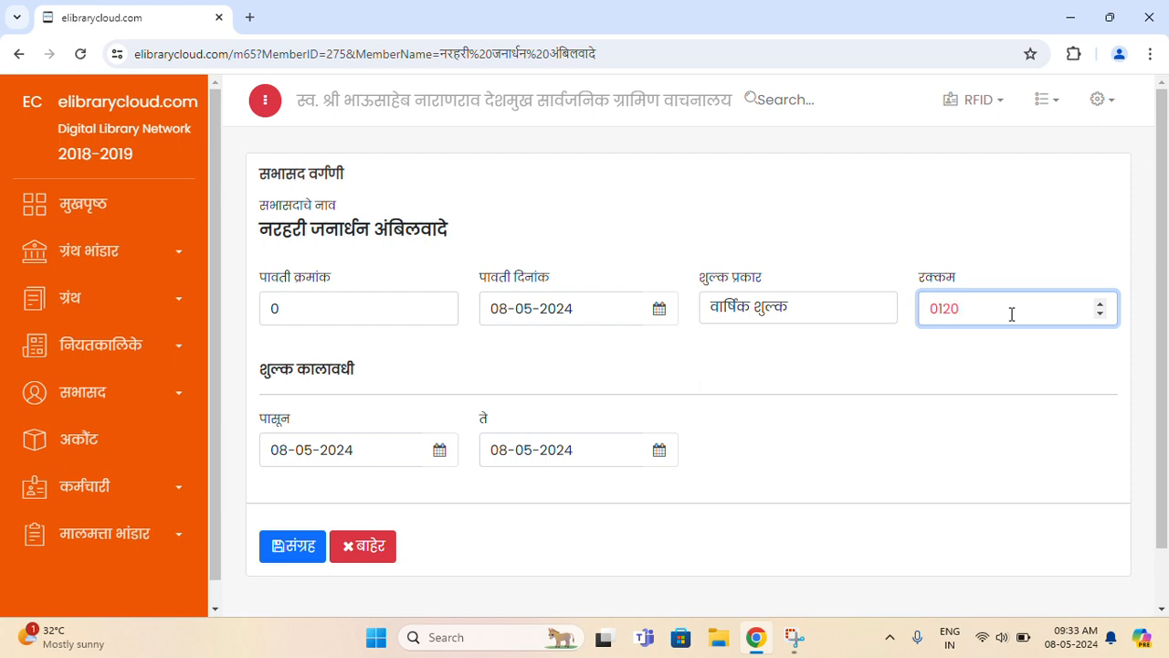
# - Set the fee period from 01-04-2024 to 31-03-2025
pyautogui.click(437, 449)
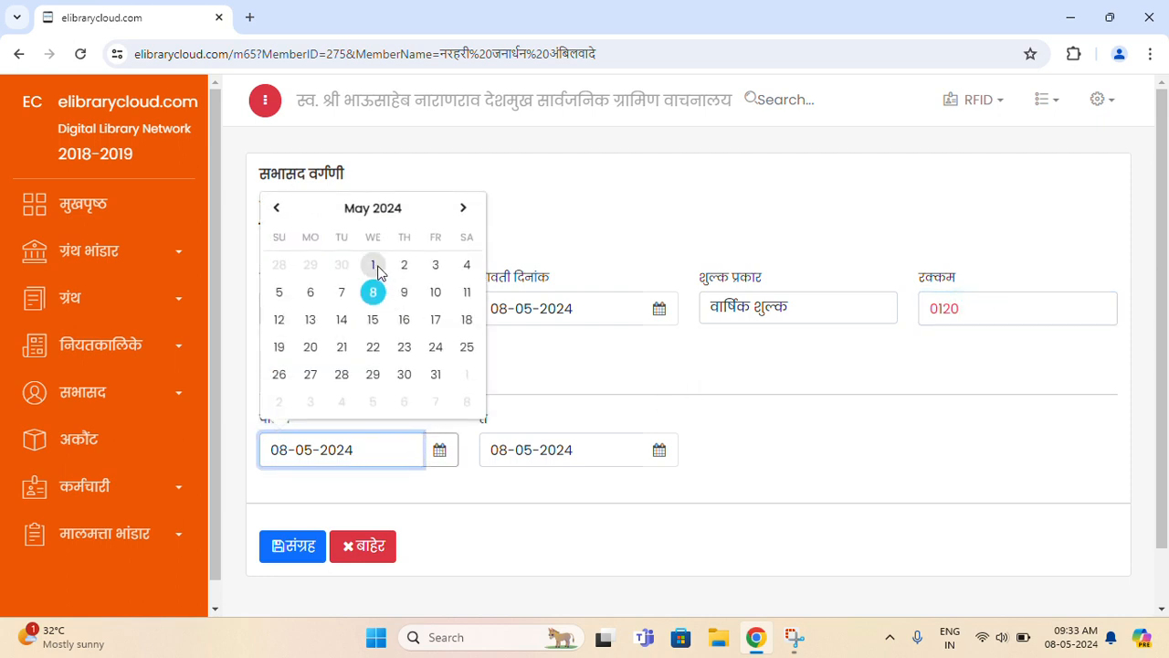
pyautogui.click(273, 209)
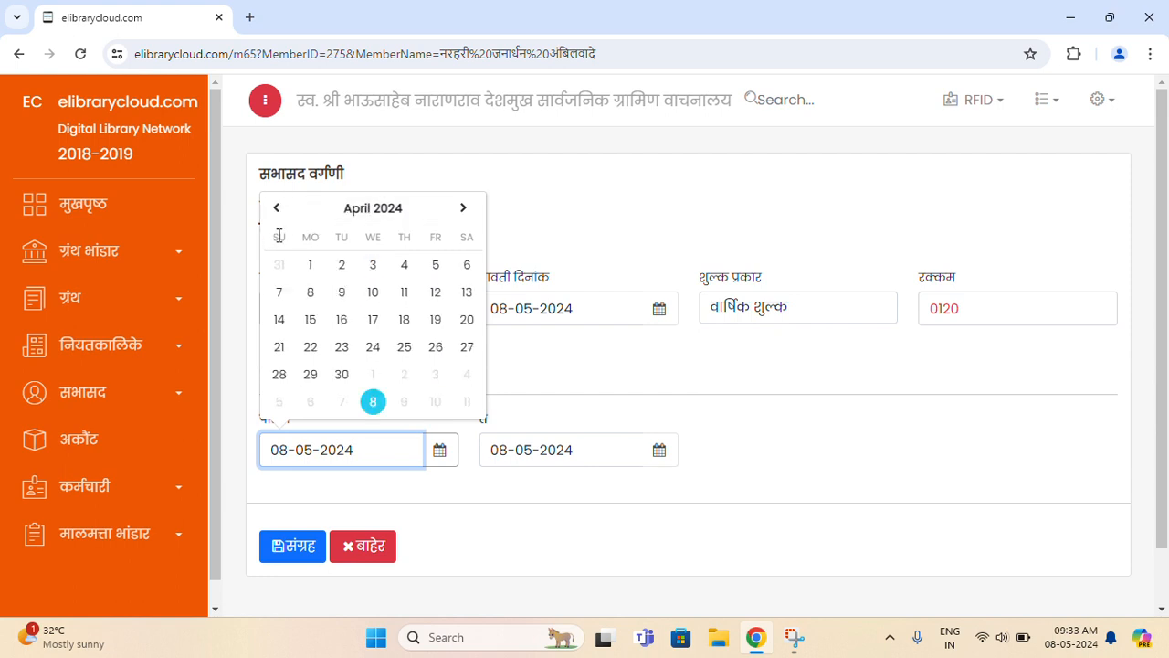
pyautogui.click(301, 267)
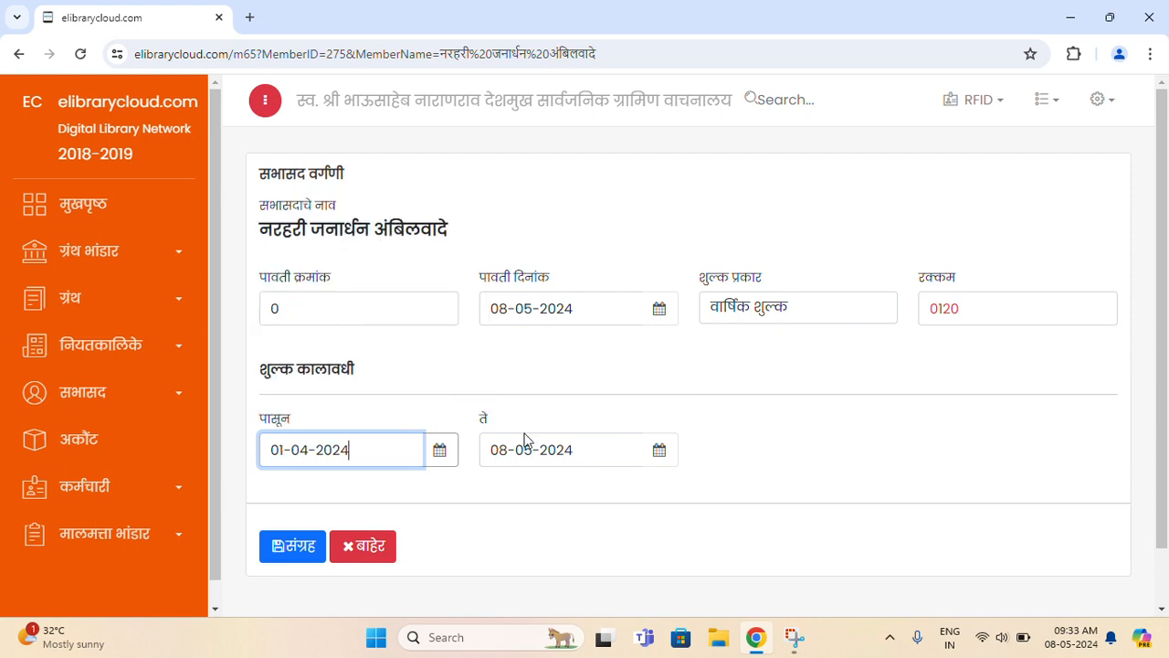
pyautogui.click(659, 453)
pyautogui.click(619, 211)
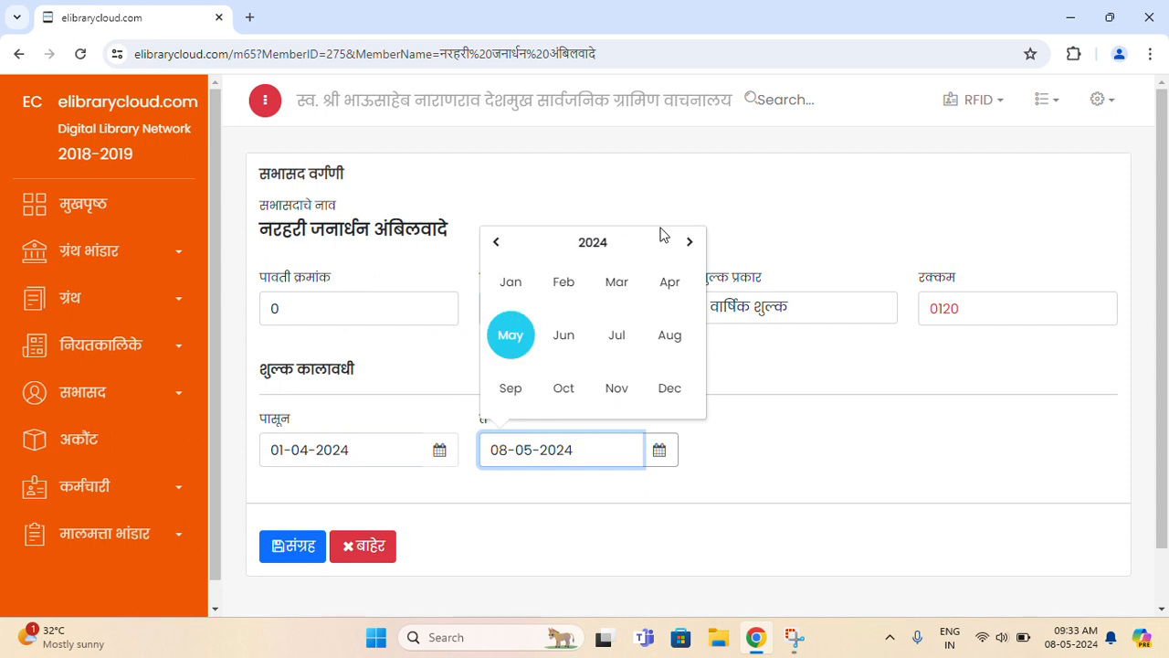
pyautogui.click(690, 243)
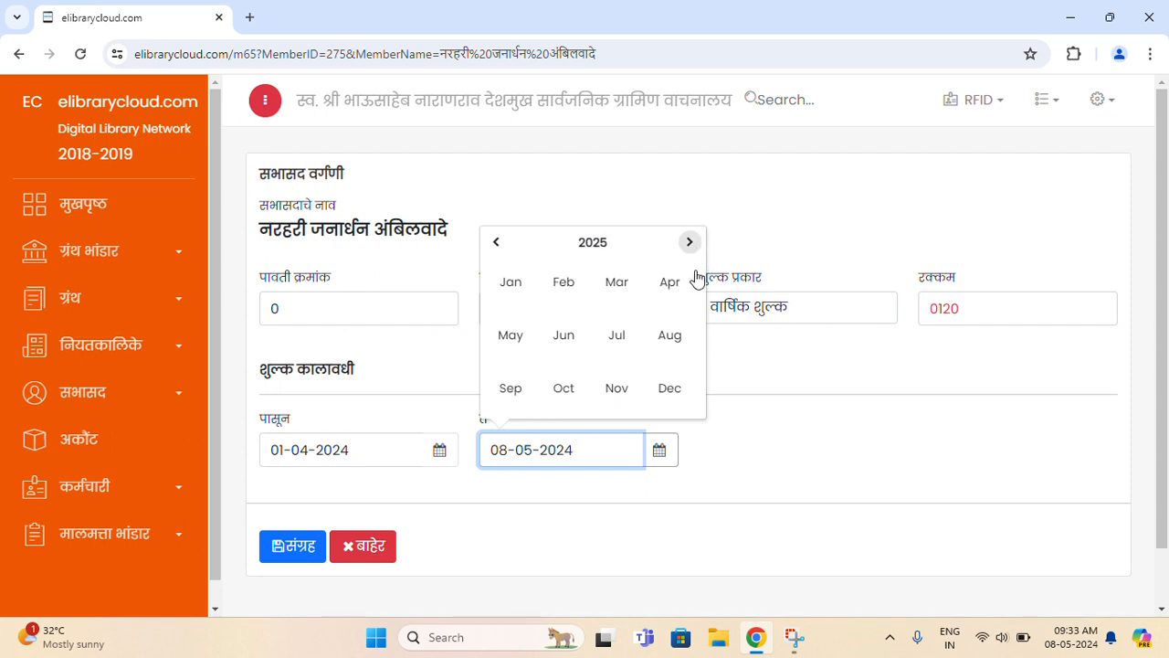
pyautogui.click(617, 284)
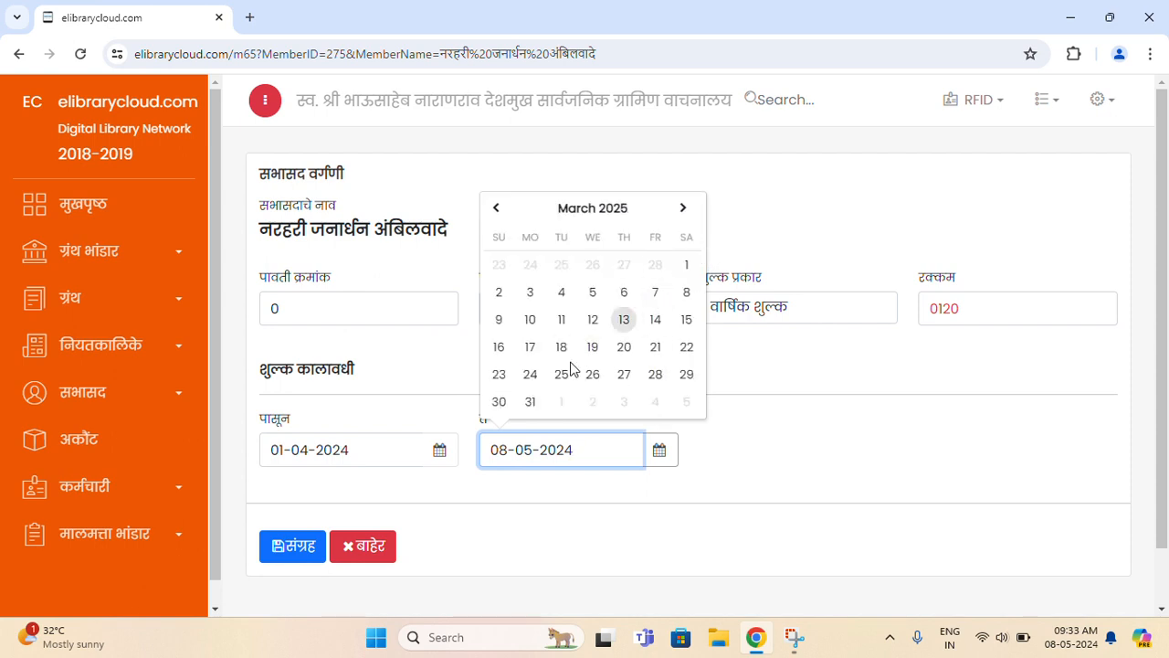
pyautogui.click(530, 402)
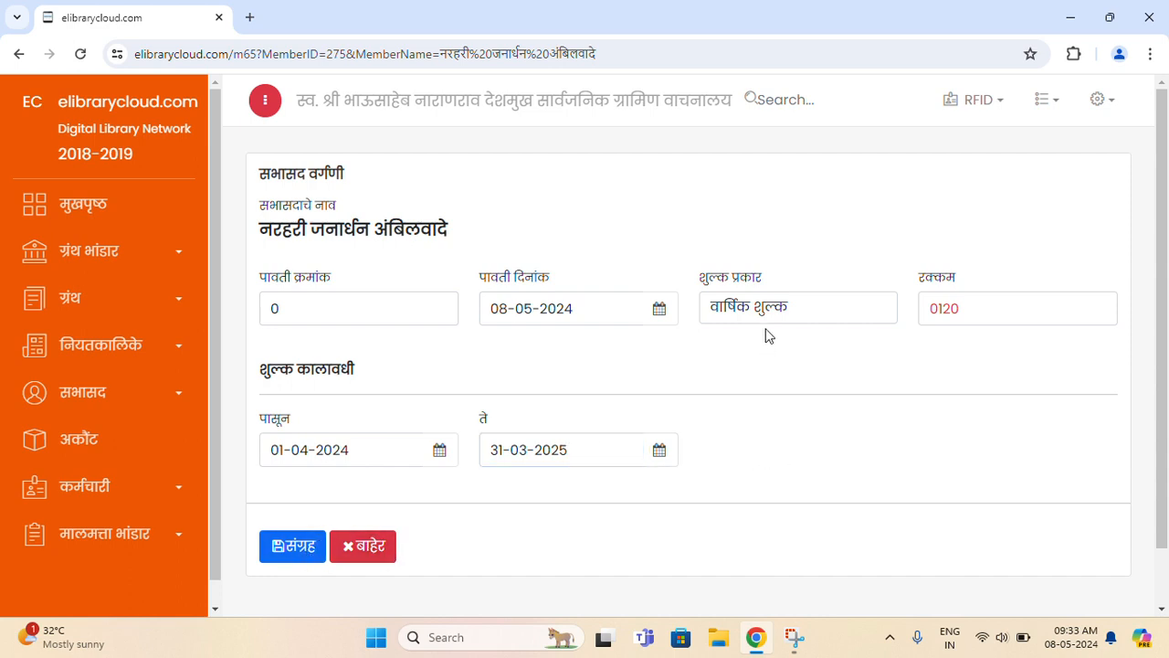
pyautogui.click(859, 312)
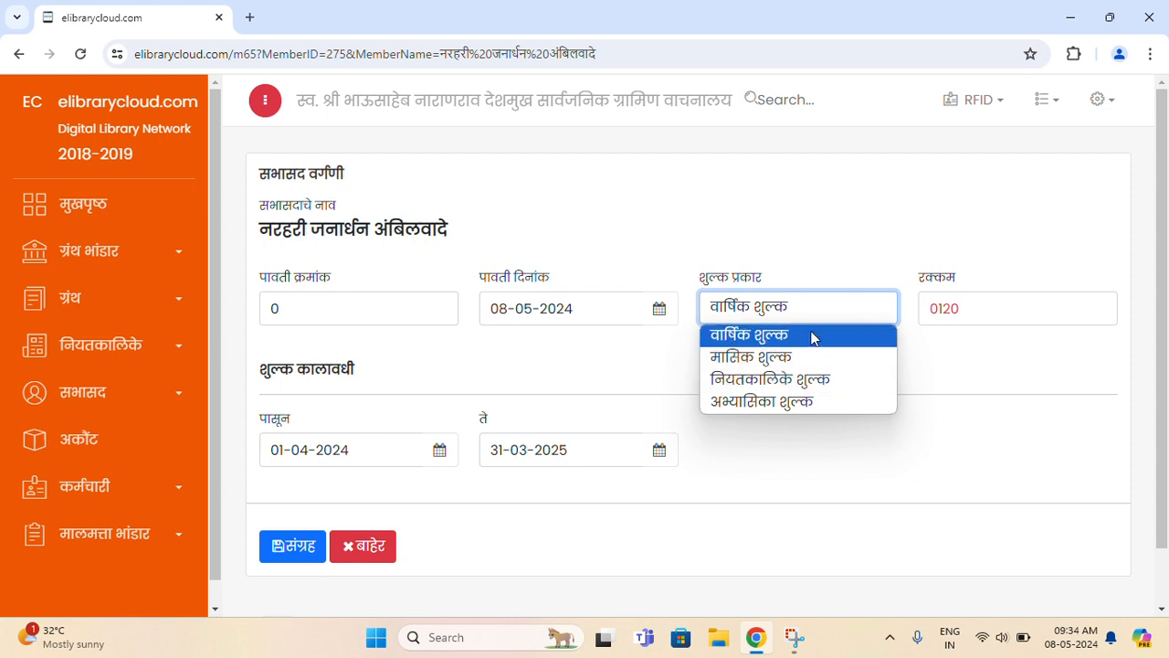
# - Keep वार्षिक शुल्क and save the 120.00 fee entry as receipt 3
pyautogui.click(818, 447)
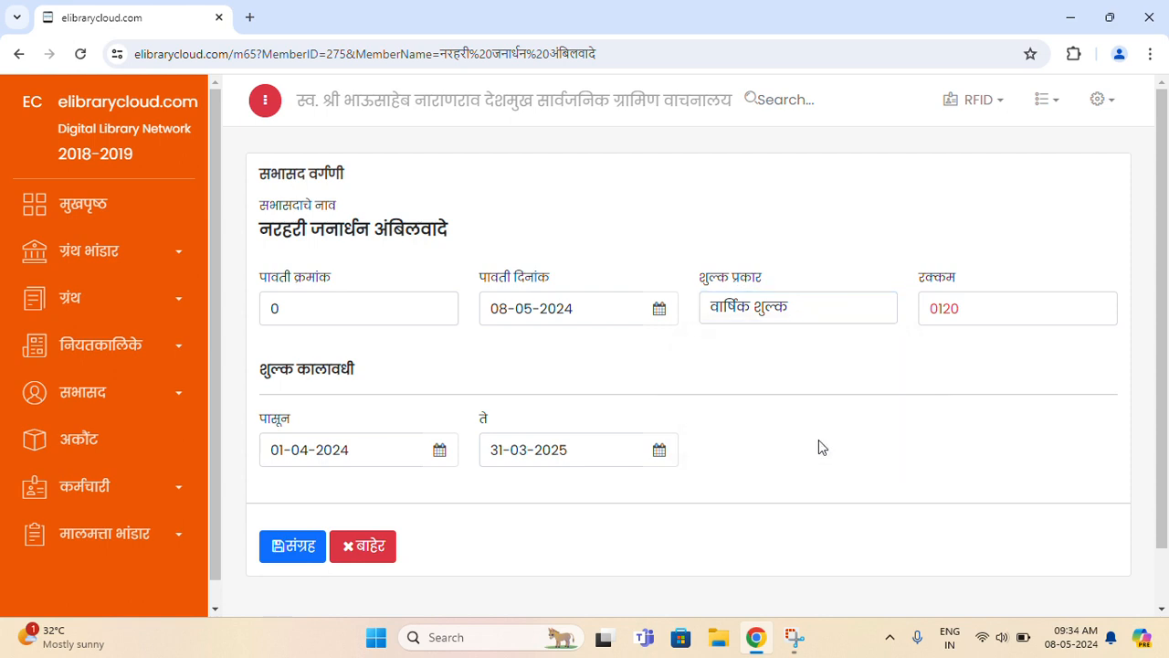
pyautogui.click(285, 561)
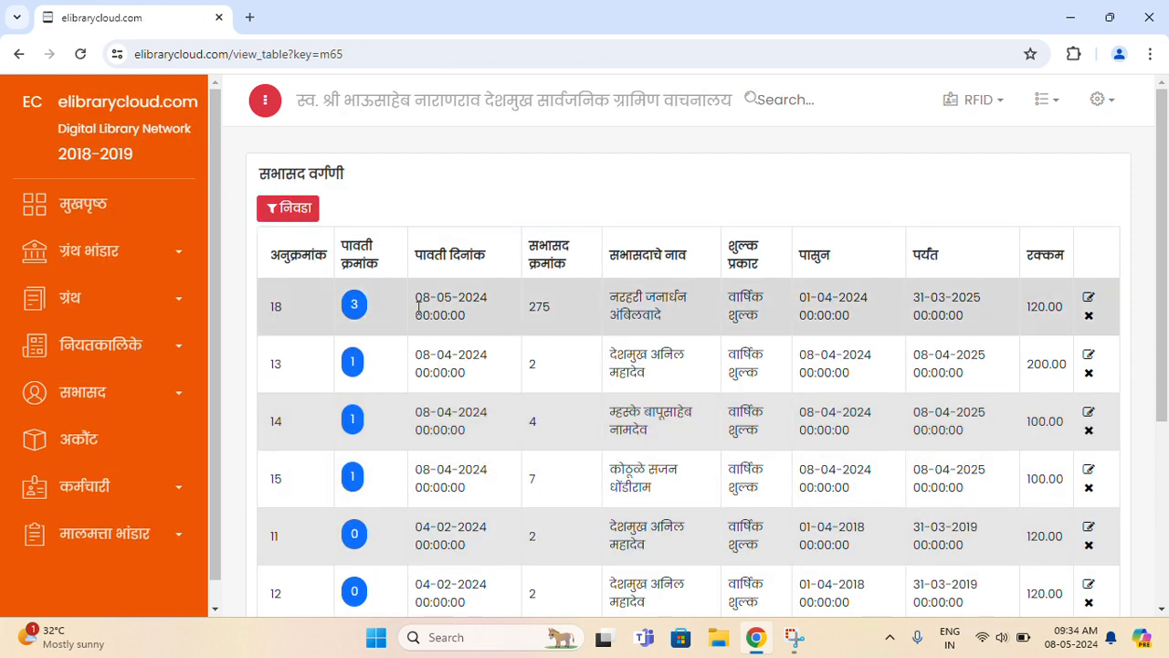
# - Check the new record's dates and download the receipt 3 PDF
pyautogui.moveTo(415, 297); pyautogui.dragTo(490, 301)
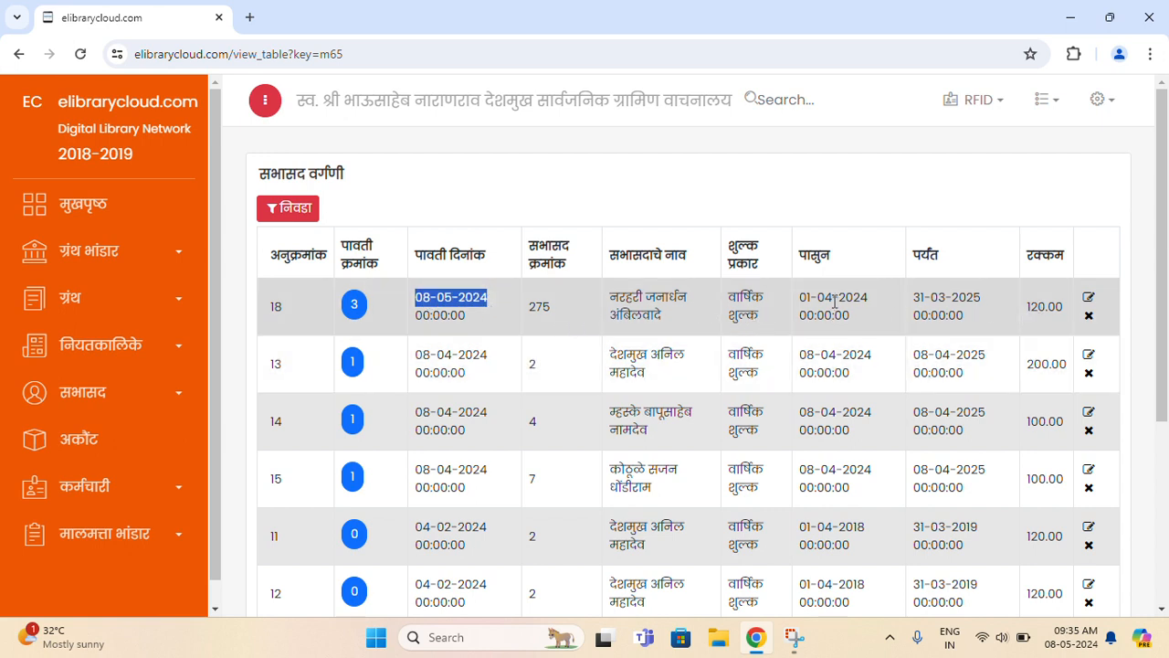
pyautogui.moveTo(817, 296); pyautogui.dragTo(985, 301)
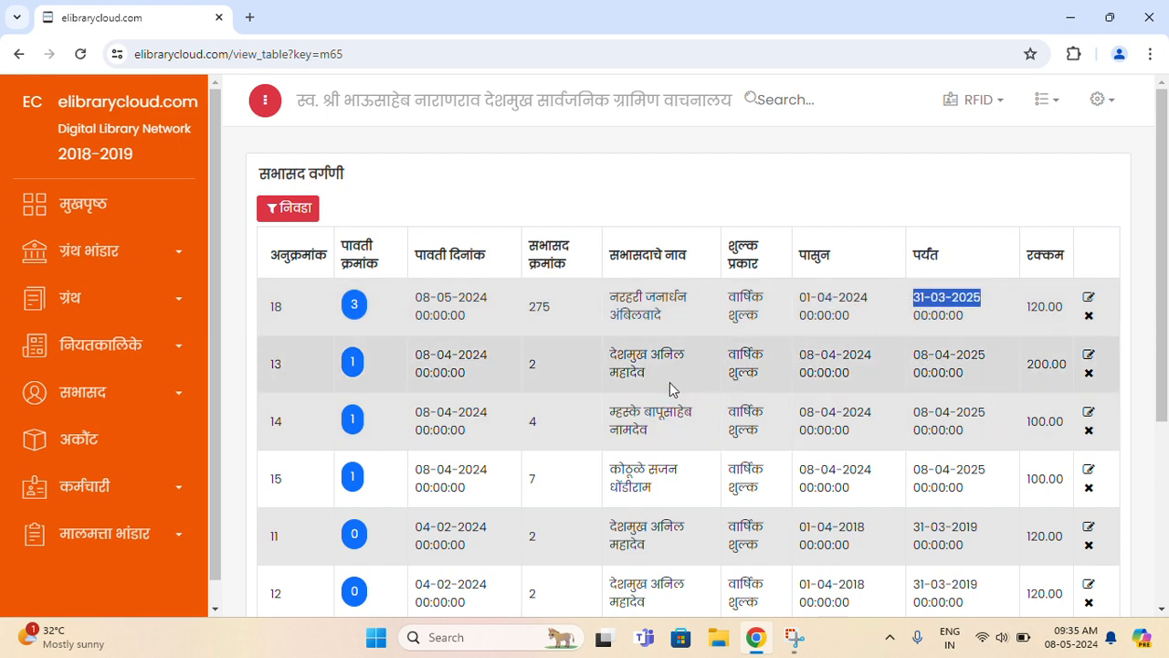
pyautogui.click(355, 309)
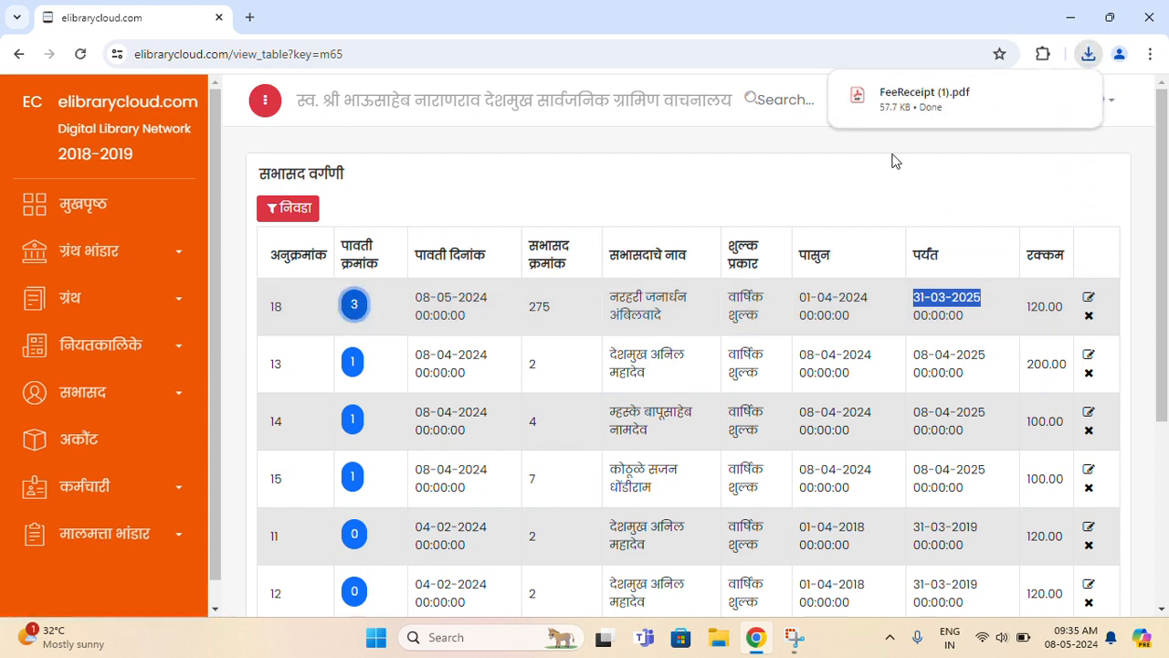
pyautogui.click(924, 95)
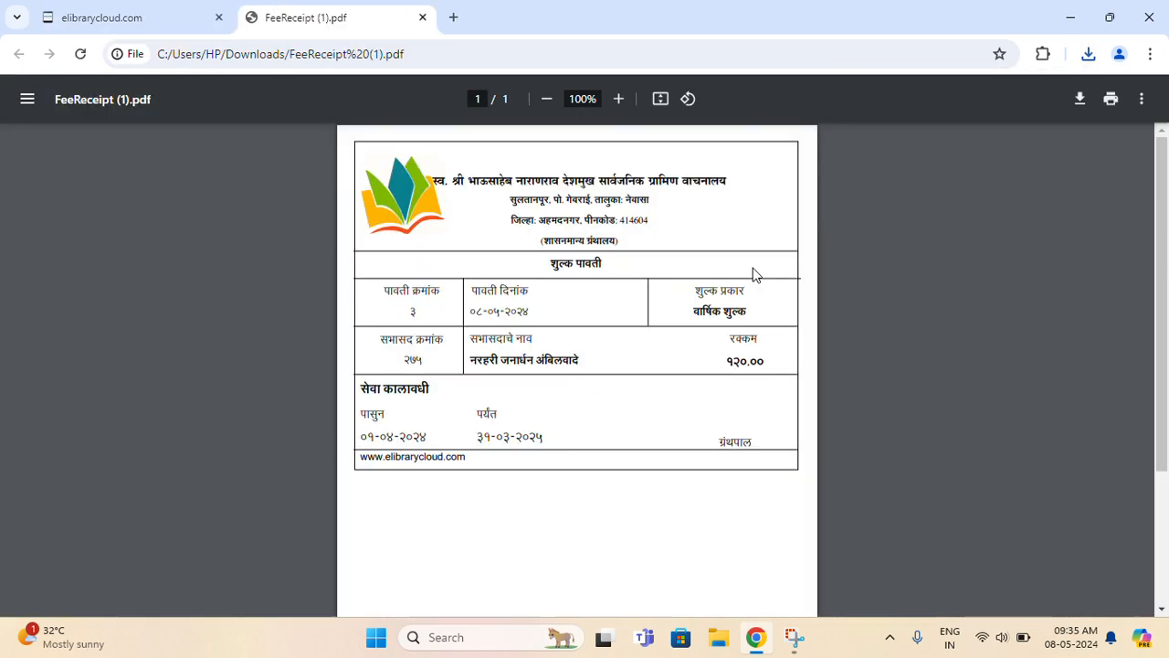
pyautogui.click(618, 98)
pyautogui.click(618, 99)
pyautogui.click(619, 99)
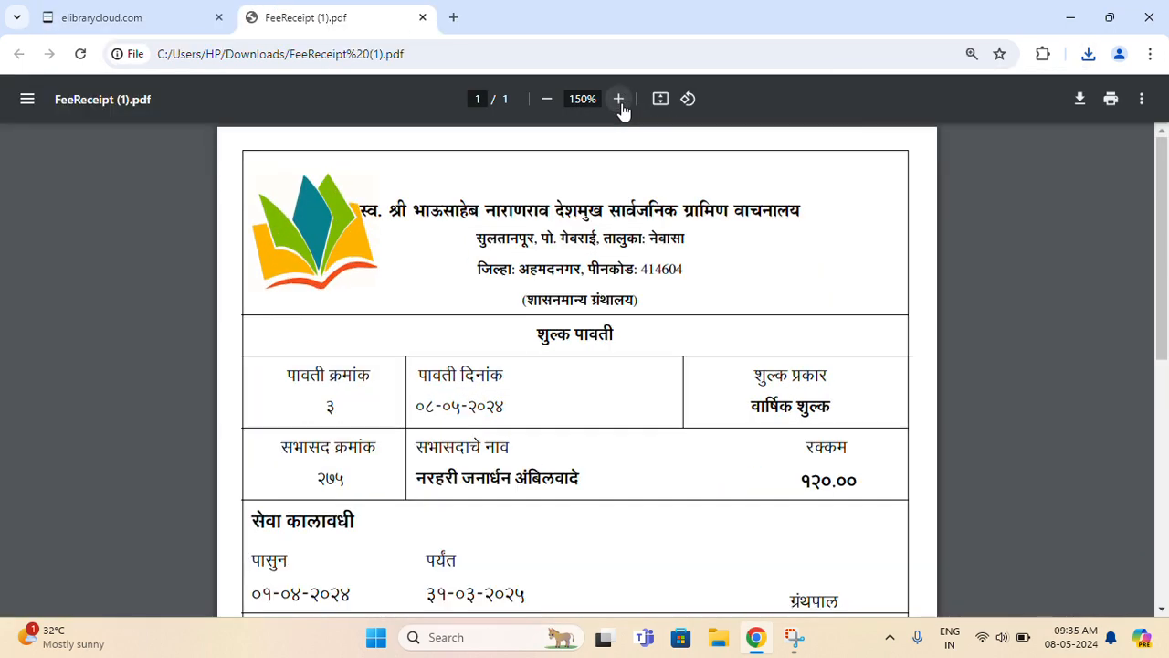
pyautogui.scroll(-1, 686, 217)
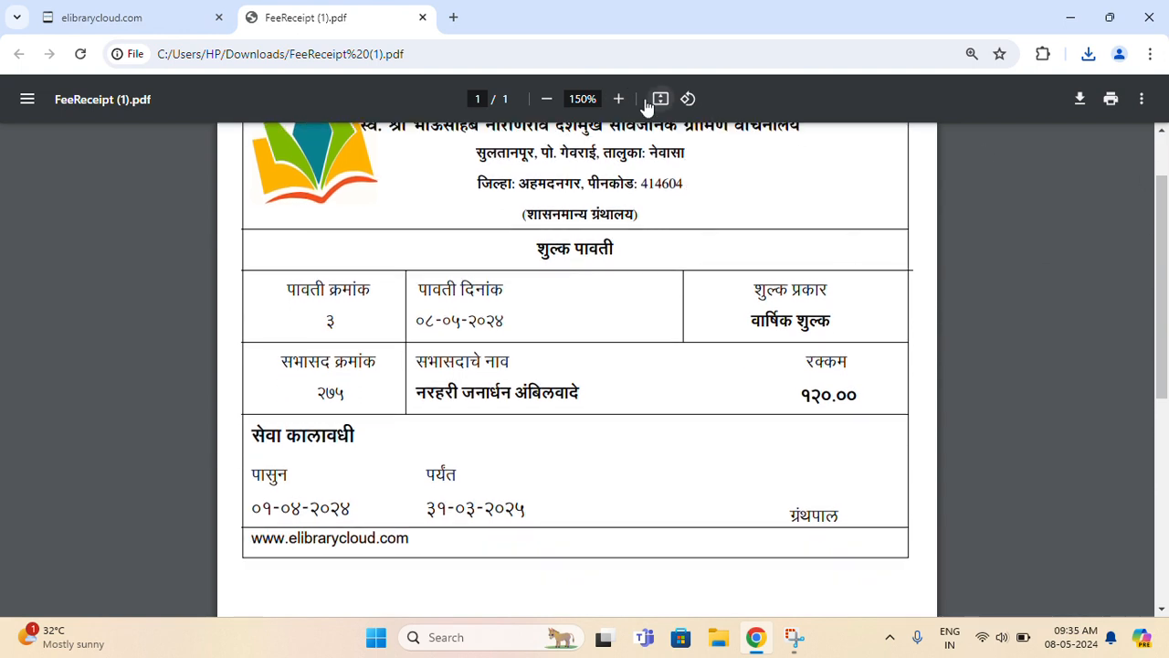
pyautogui.click(546, 98)
pyautogui.scroll(1, 760, 393)
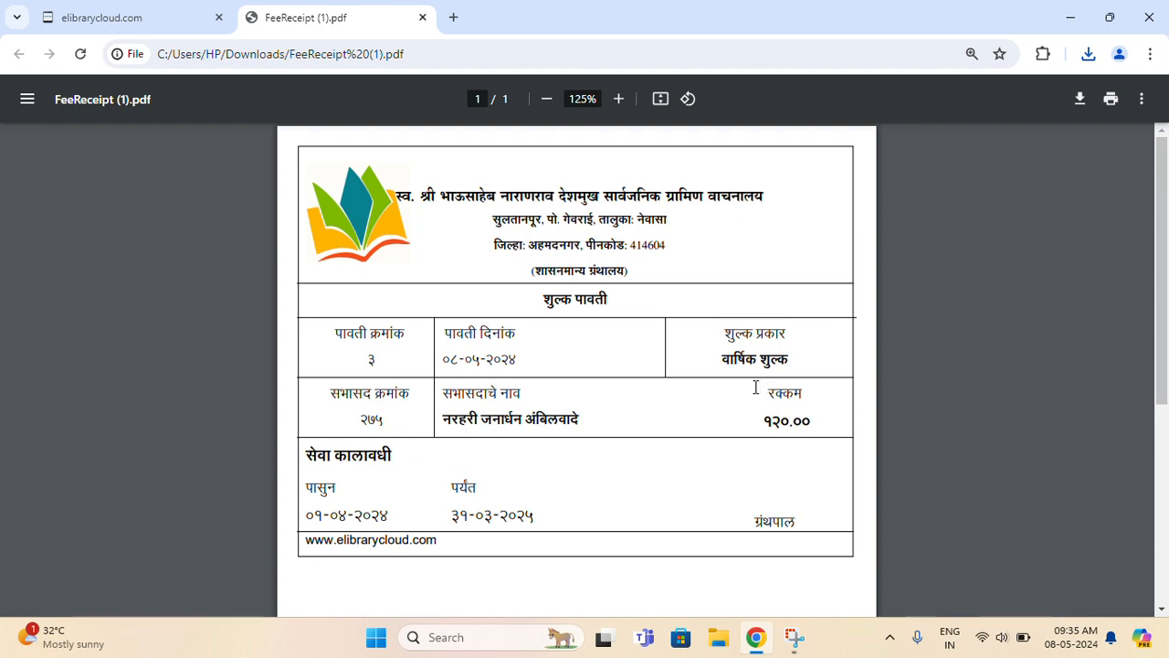
pyautogui.click(423, 17)
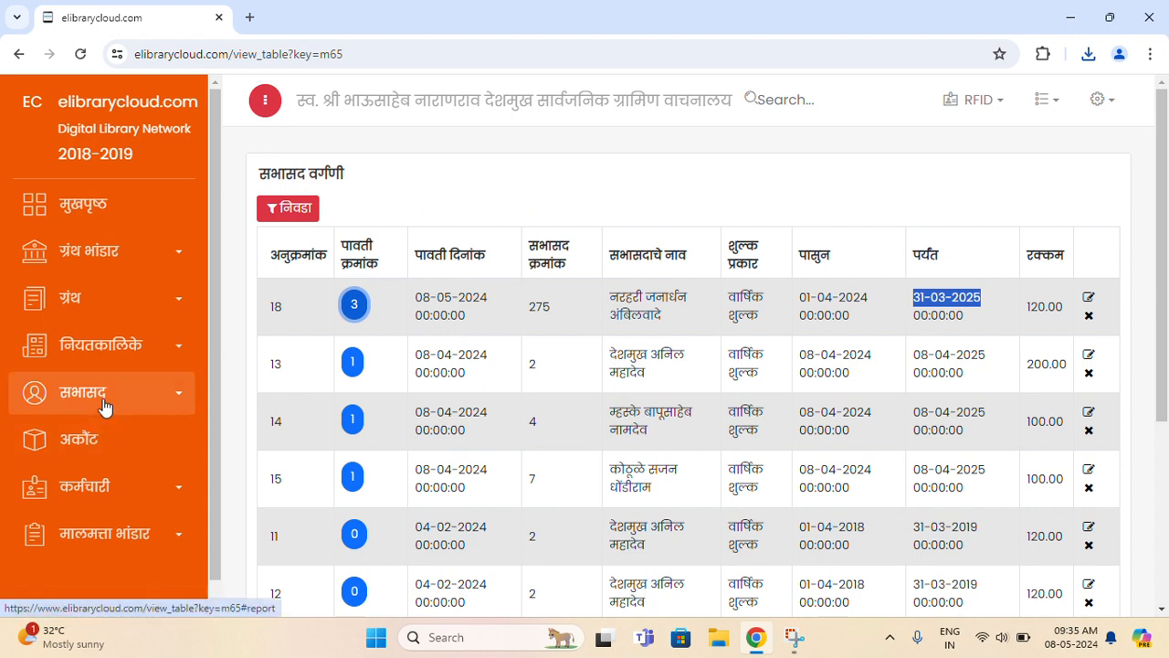
# - Open the सभासद नोंदणी member list from the sidebar and show its निवडा filter panel
pyautogui.click(105, 407)
pyautogui.scroll(-1, 105, 406)
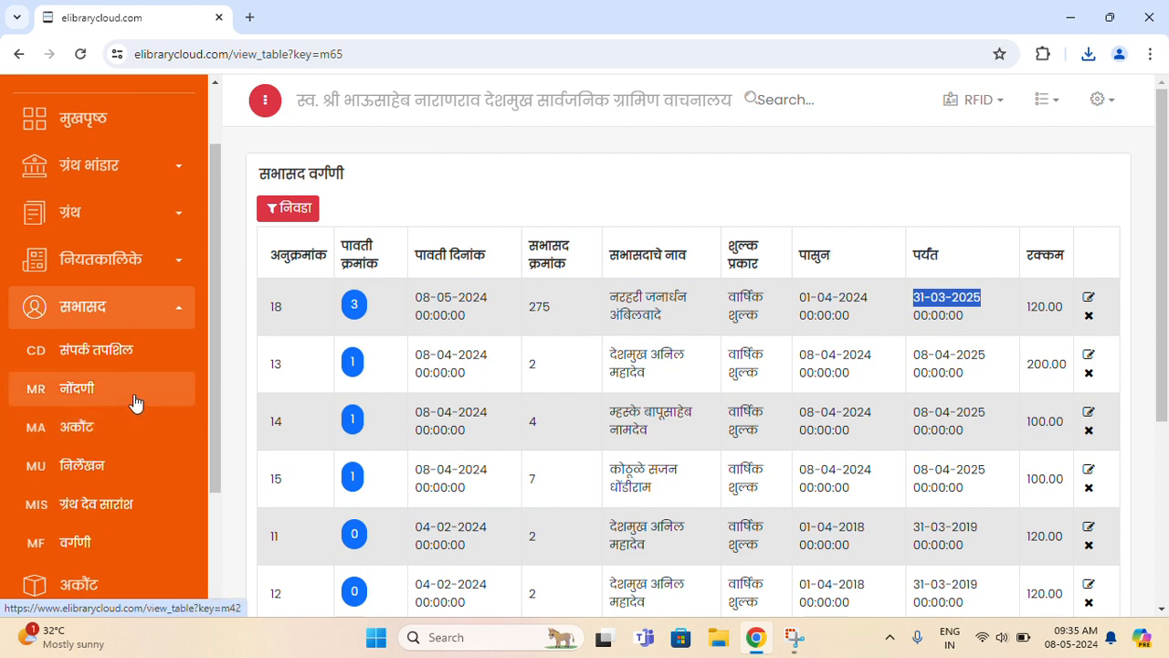
pyautogui.click(134, 399)
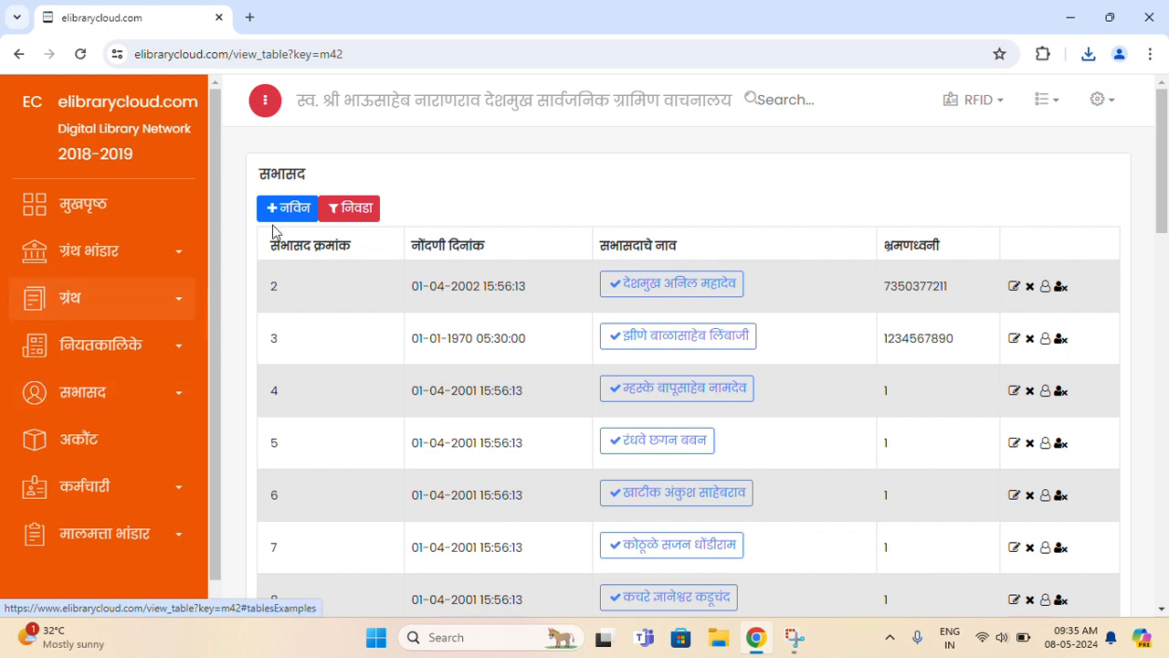
pyautogui.click(125, 392)
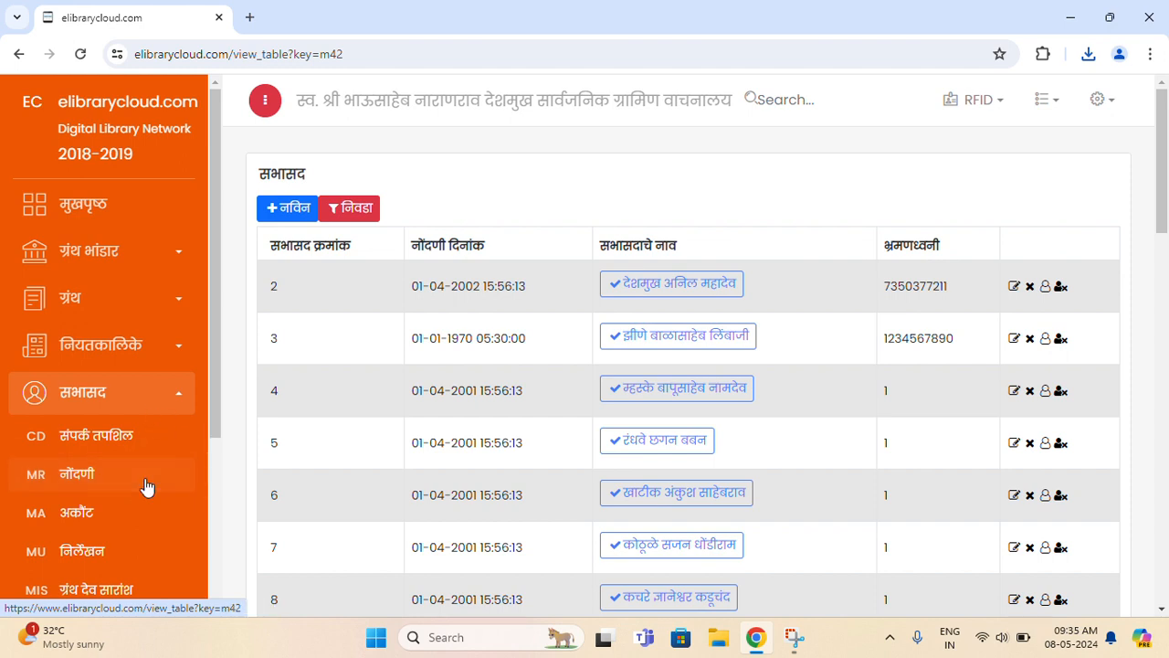
pyautogui.click(361, 223)
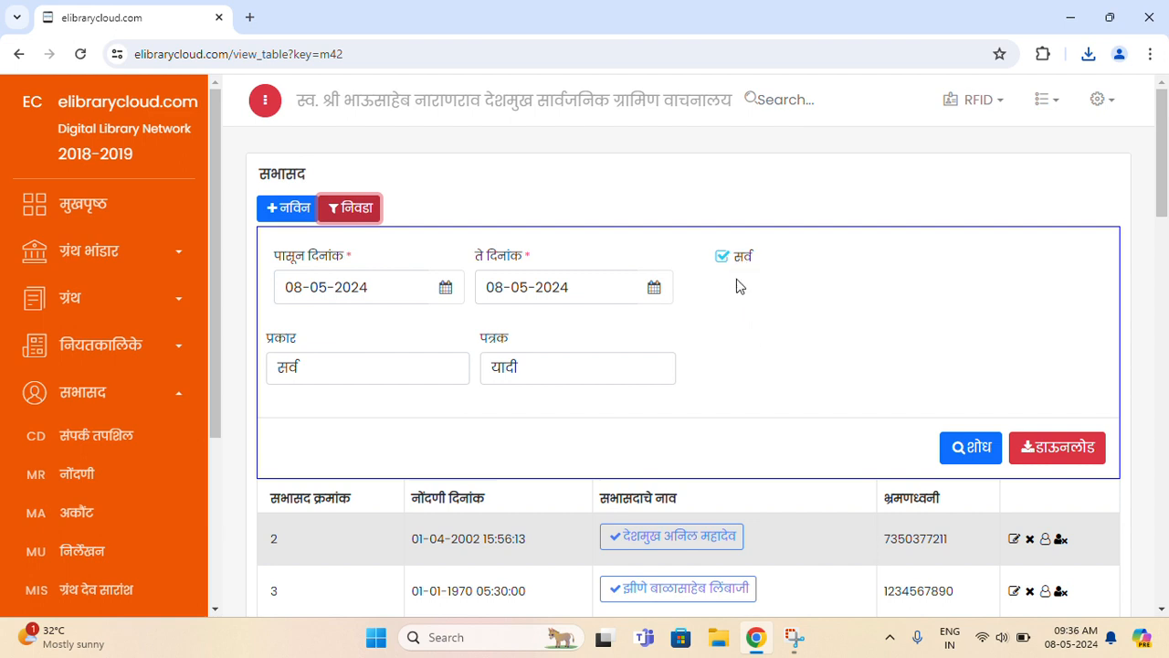
# - Download the member list with type सर्व and report format यादी
pyautogui.scroll(-1, 738, 309)
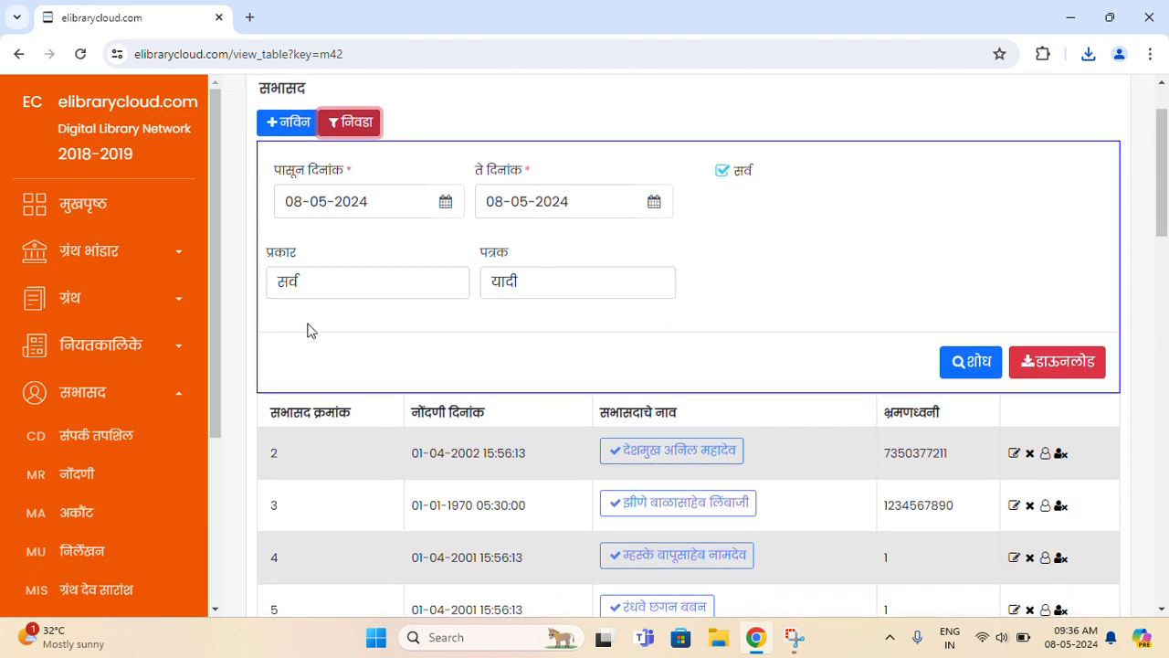
pyautogui.click(310, 288)
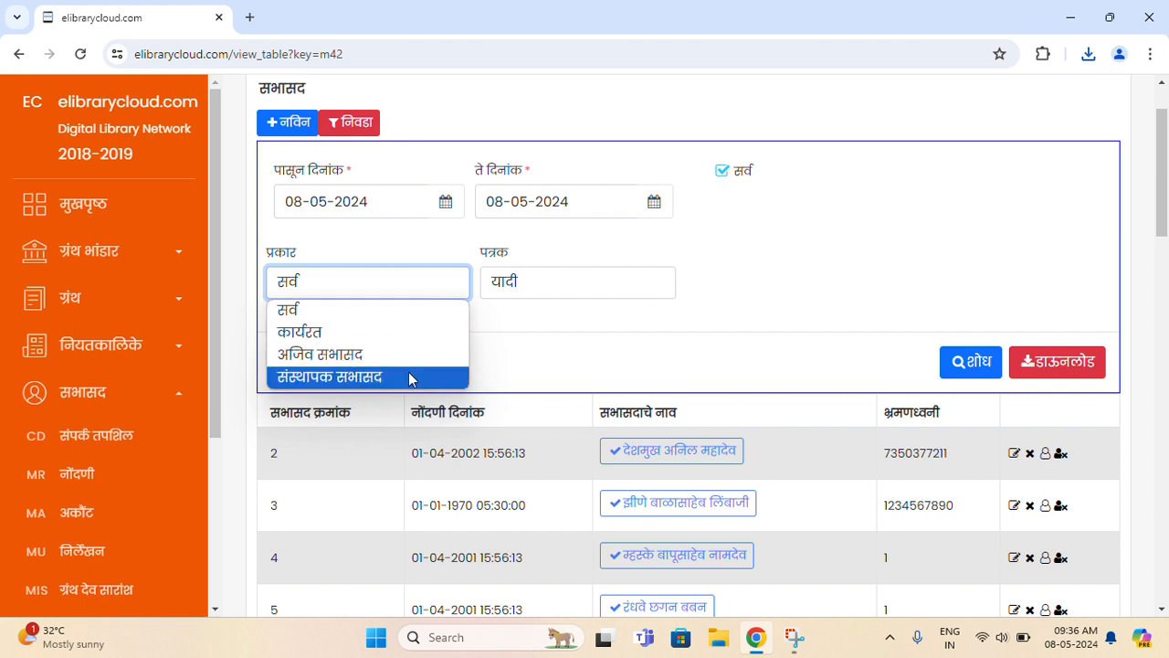
pyautogui.click(370, 319)
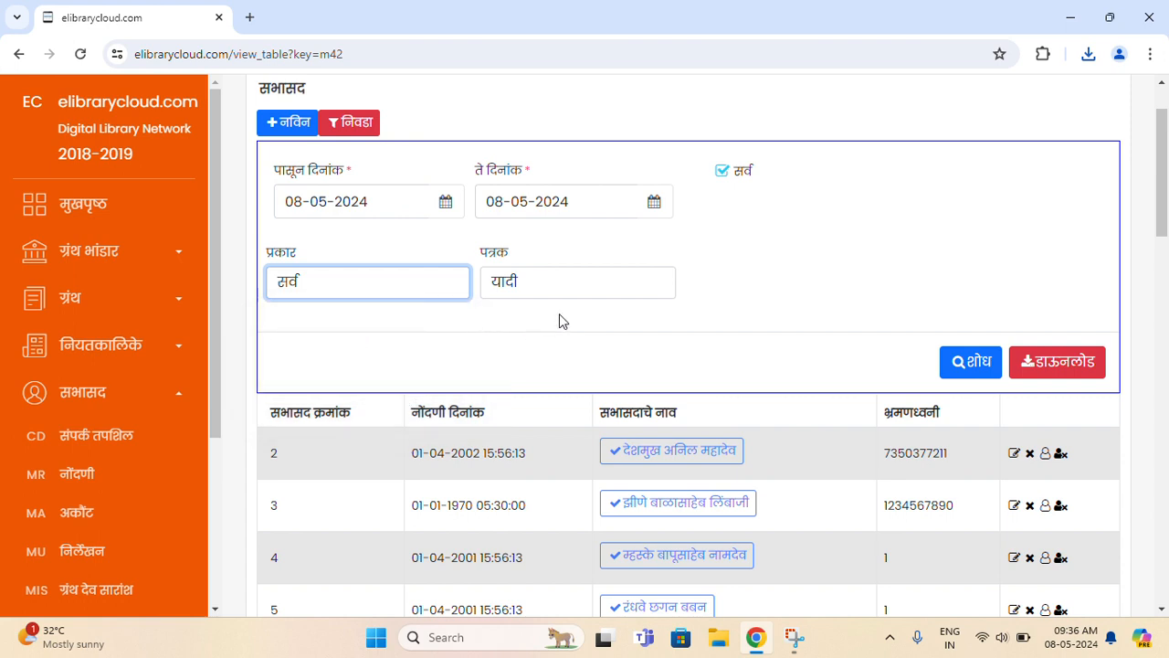
pyautogui.click(605, 290)
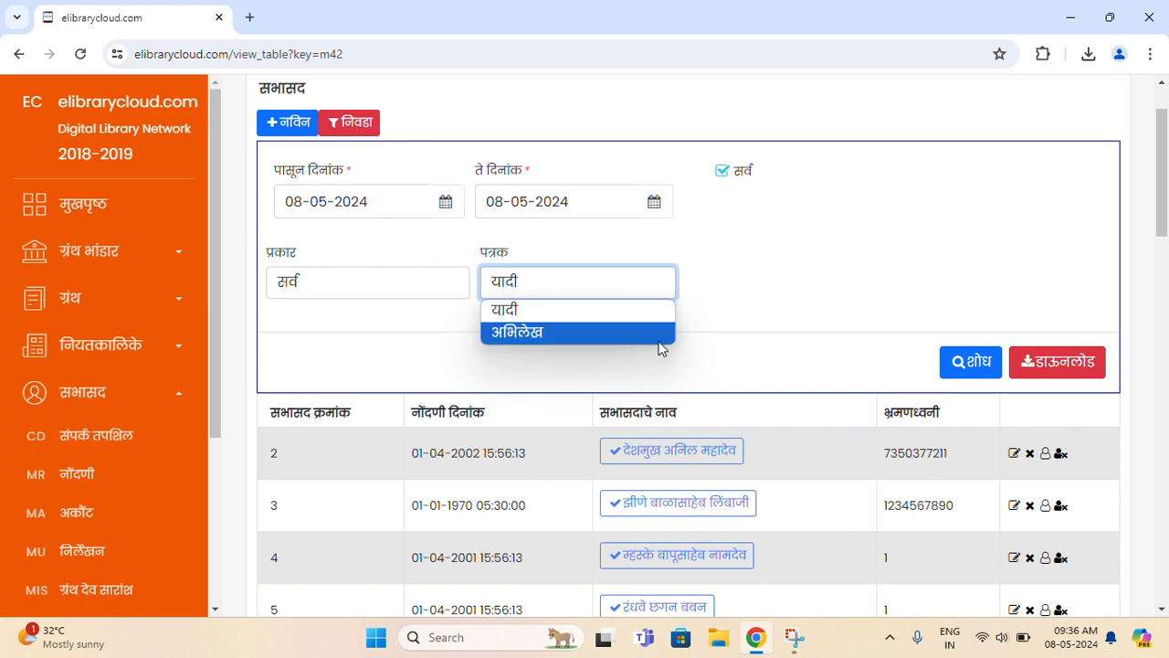
pyautogui.click(760, 291)
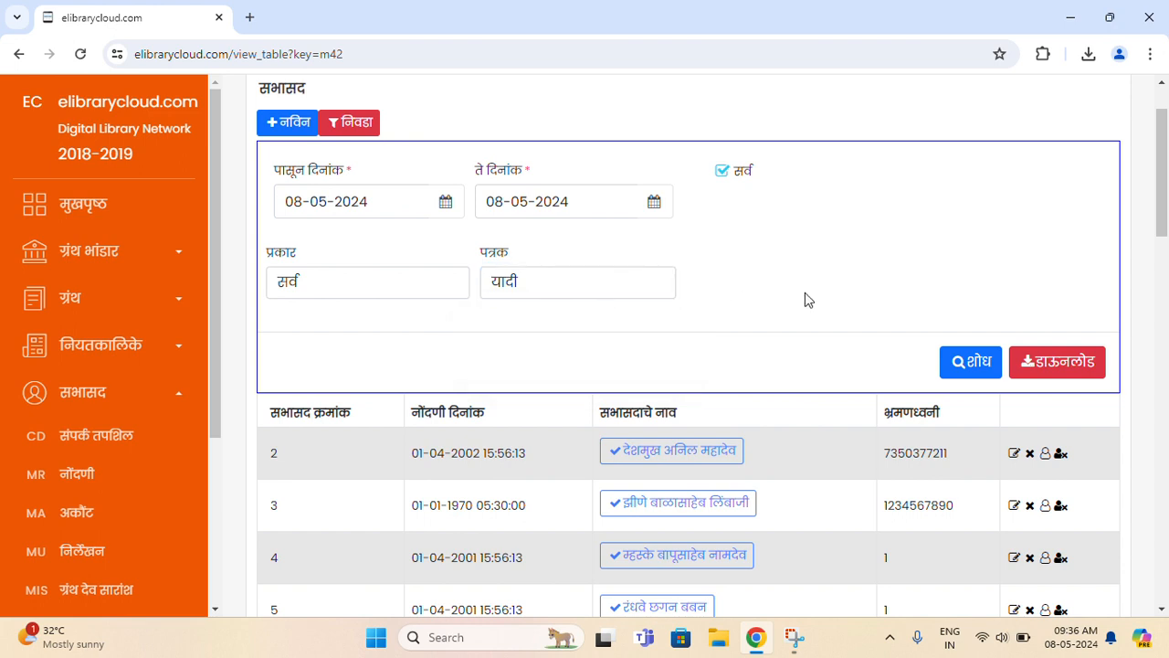
pyautogui.click(1080, 362)
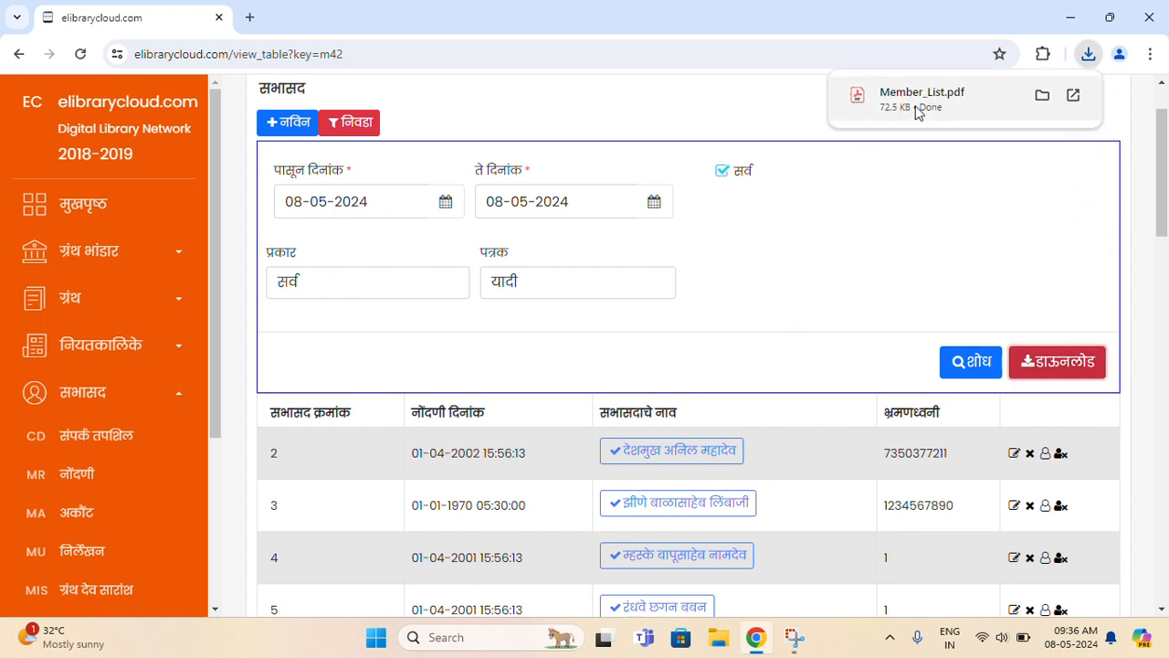
# - Open Member_List.pdf at 110% zoom and scroll to its last page
pyautogui.click(917, 110)
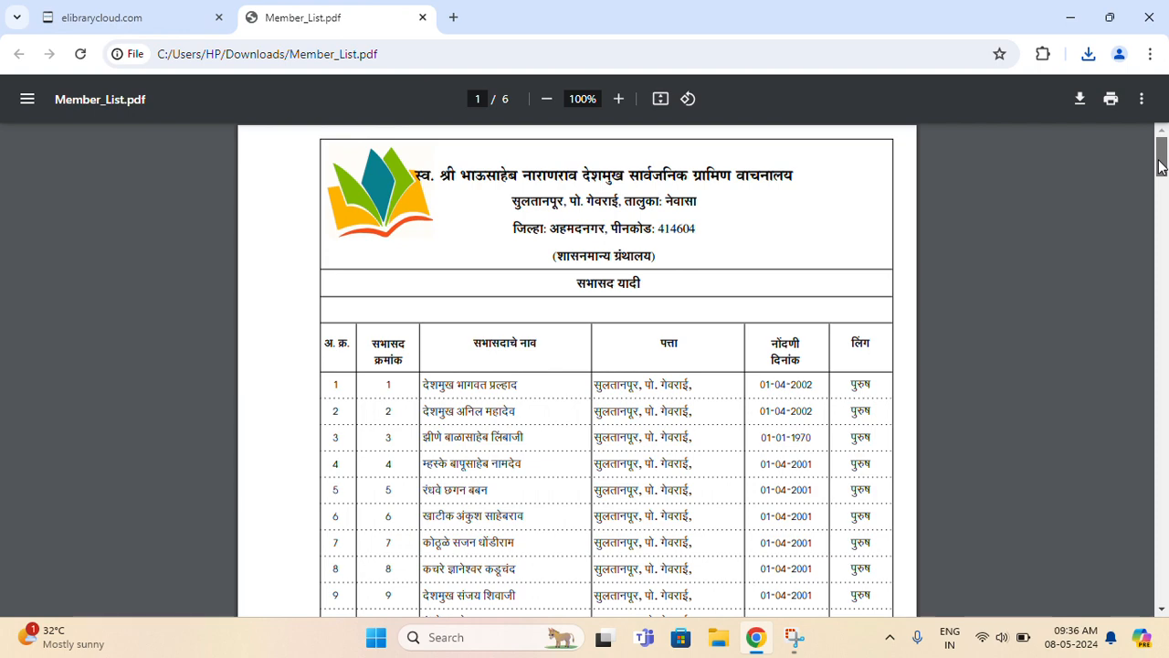
pyautogui.click(619, 100)
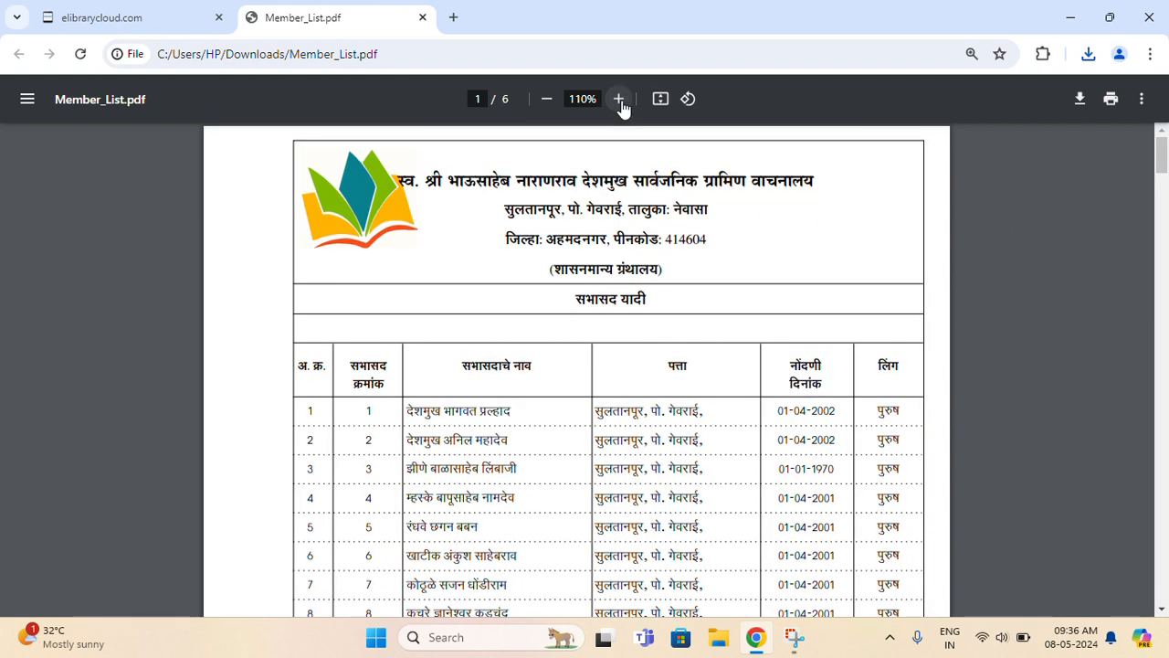
pyautogui.click(619, 100)
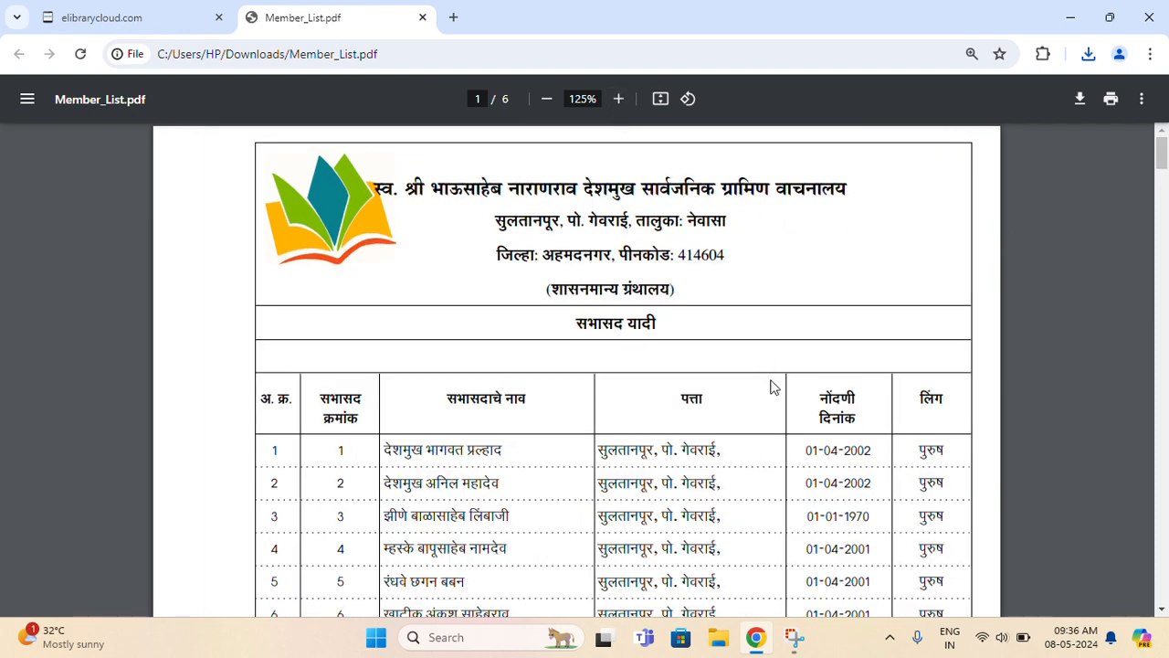
pyautogui.scroll(-1, 770, 387)
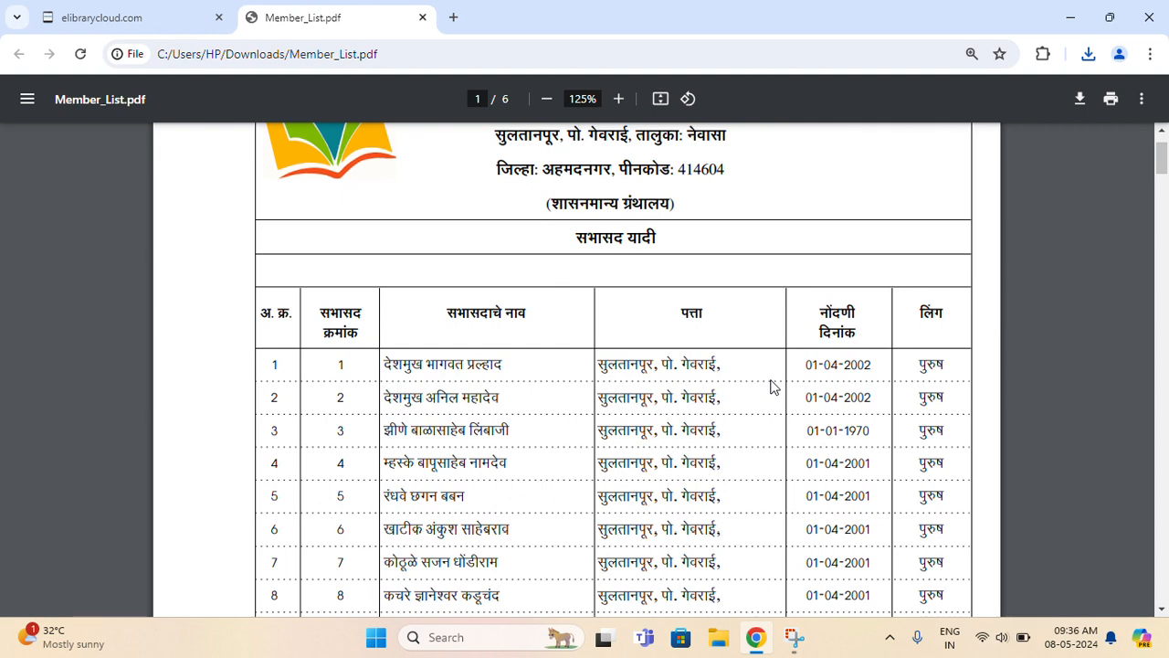
pyautogui.scroll(-1, 770, 387)
pyautogui.scroll(-14, 770, 387)
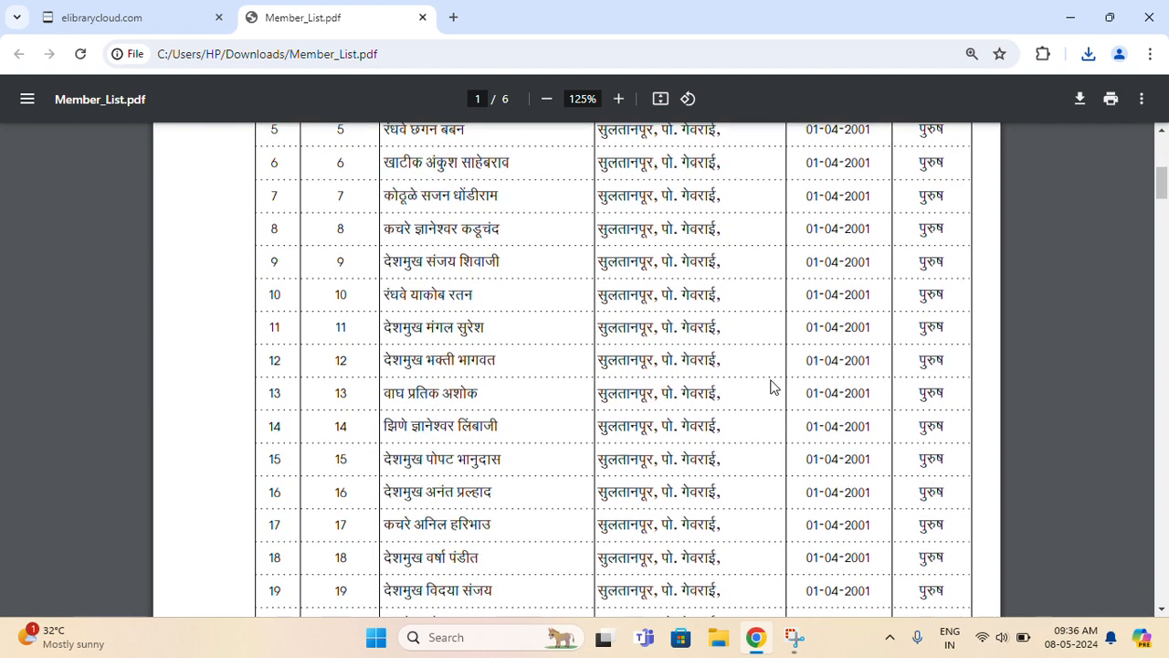
pyautogui.scroll(2, 770, 387)
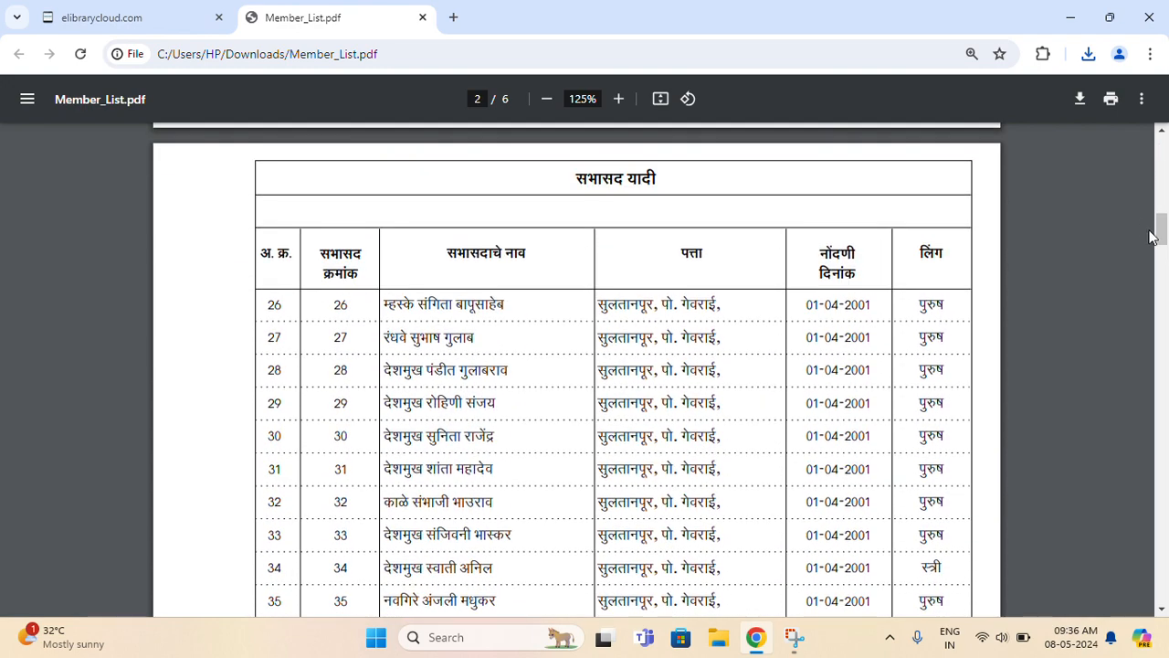
pyautogui.click(539, 102)
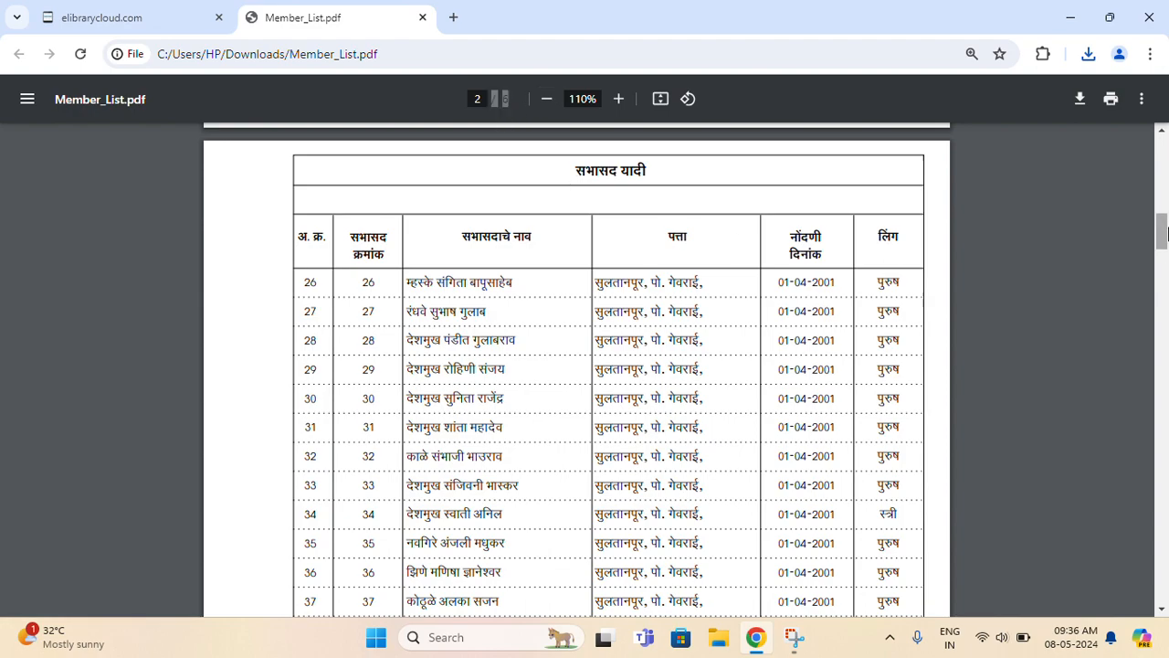
pyautogui.moveTo(1163, 247); pyautogui.dragTo(1163, 593)
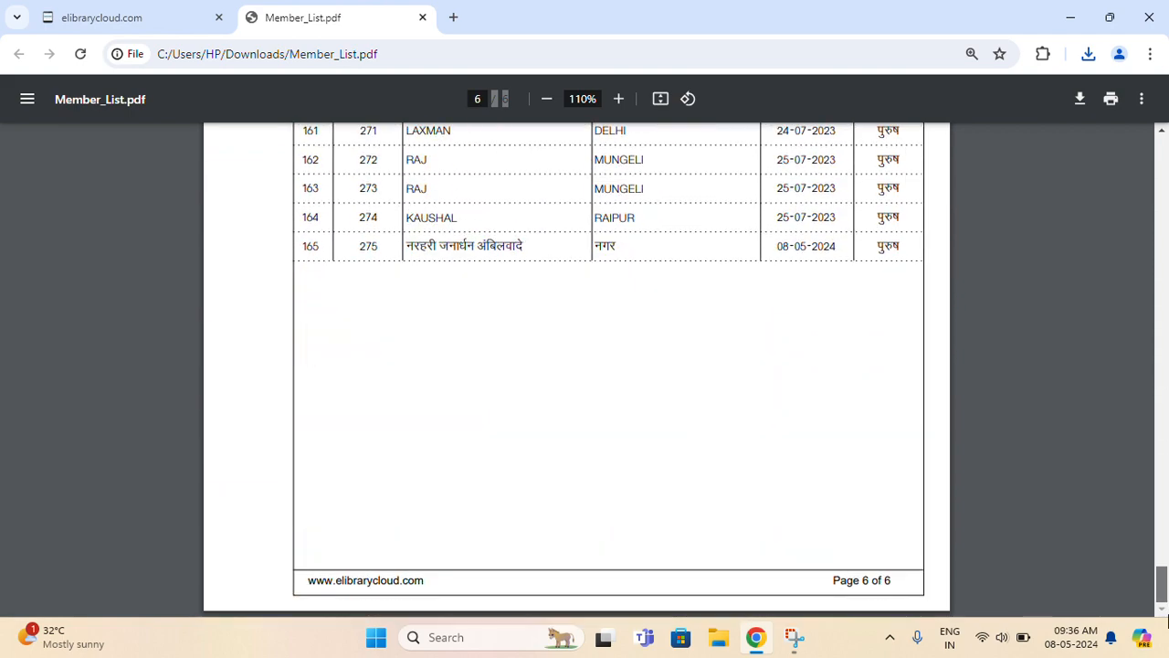
# - Confirm the last entry, 165, is member 275, then close the PDF
pyautogui.doubleClick(305, 245)
pyautogui.scroll(1, 599, 377)
pyautogui.scroll(1, 593, 375)
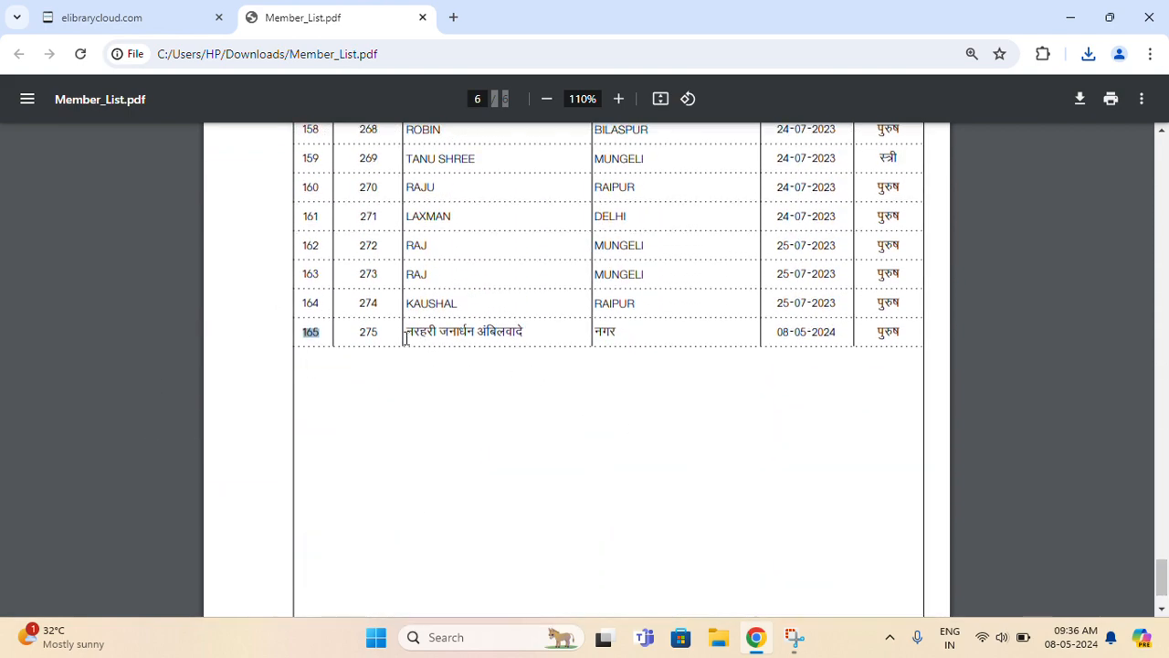
pyautogui.moveTo(406, 338); pyautogui.dragTo(740, 343)
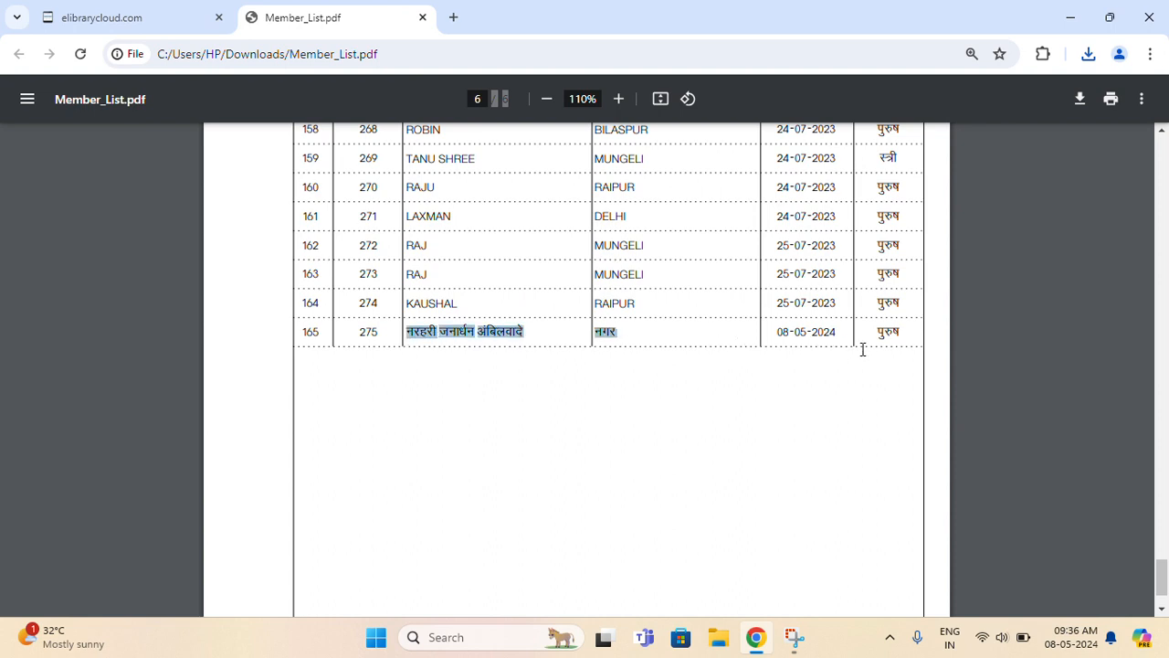
pyautogui.moveTo(862, 349); pyautogui.dragTo(908, 334)
pyautogui.click(801, 438)
pyautogui.scroll(-2, 763, 445)
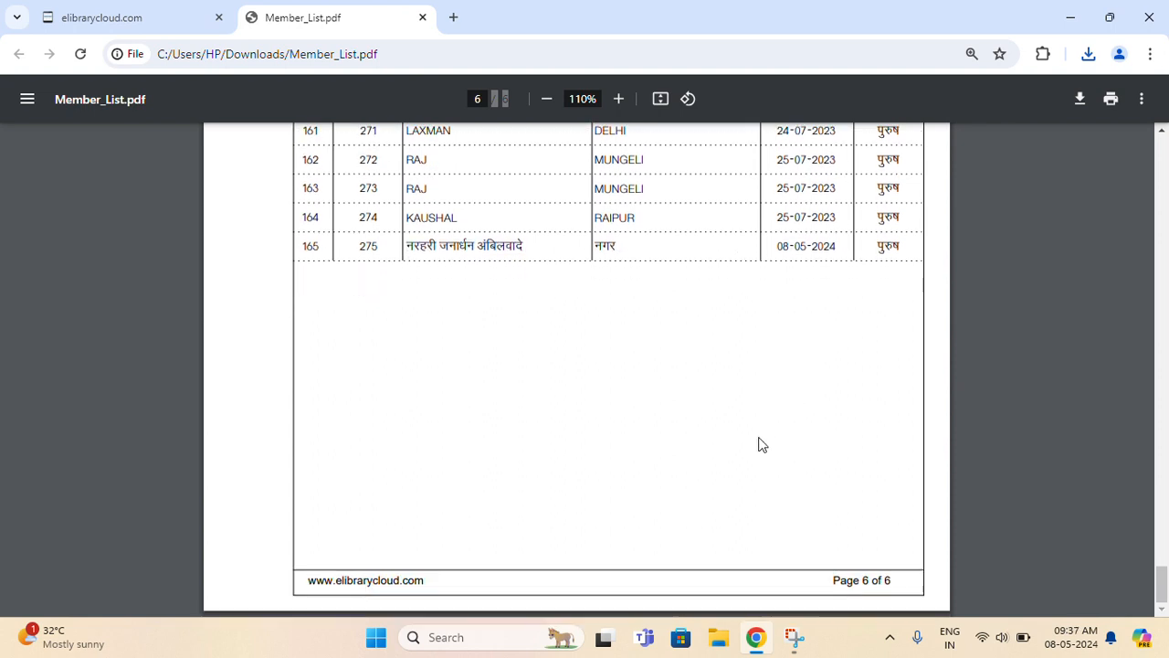
pyautogui.scroll(6, 762, 445)
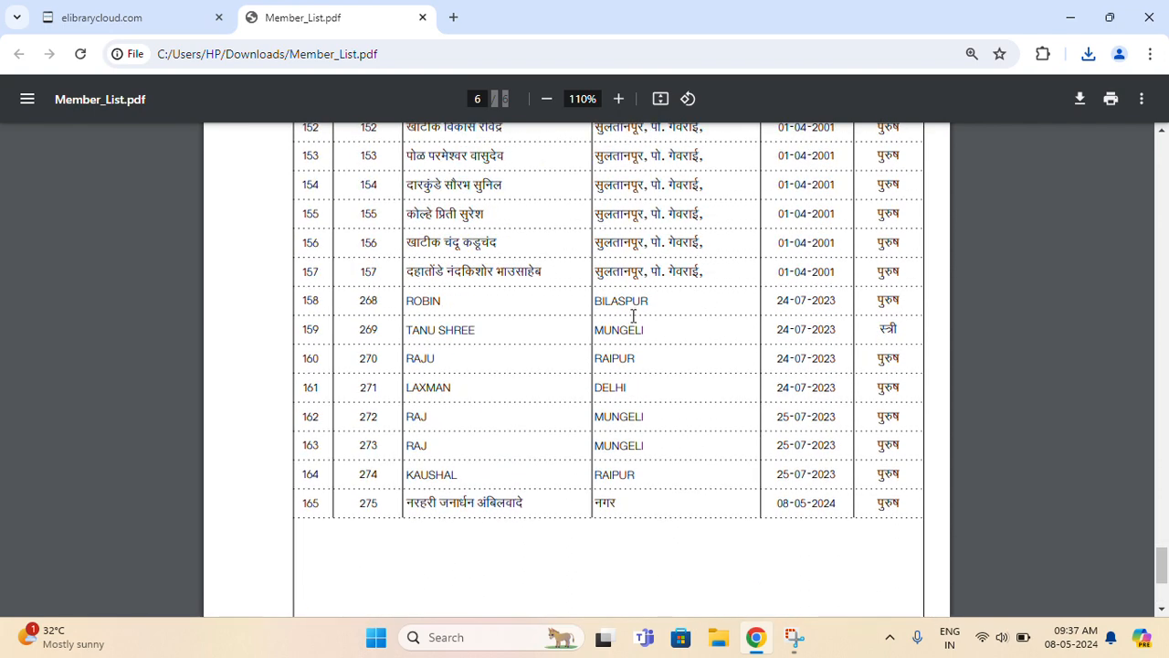
pyautogui.scroll(10, 640, 315)
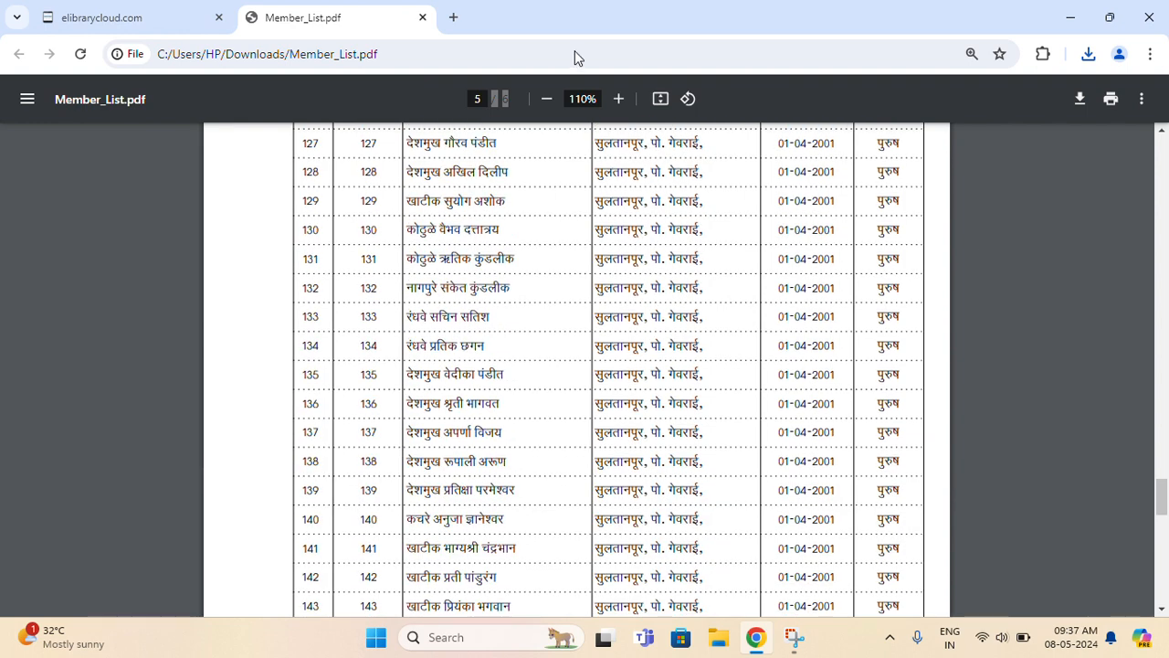
pyautogui.click(423, 17)
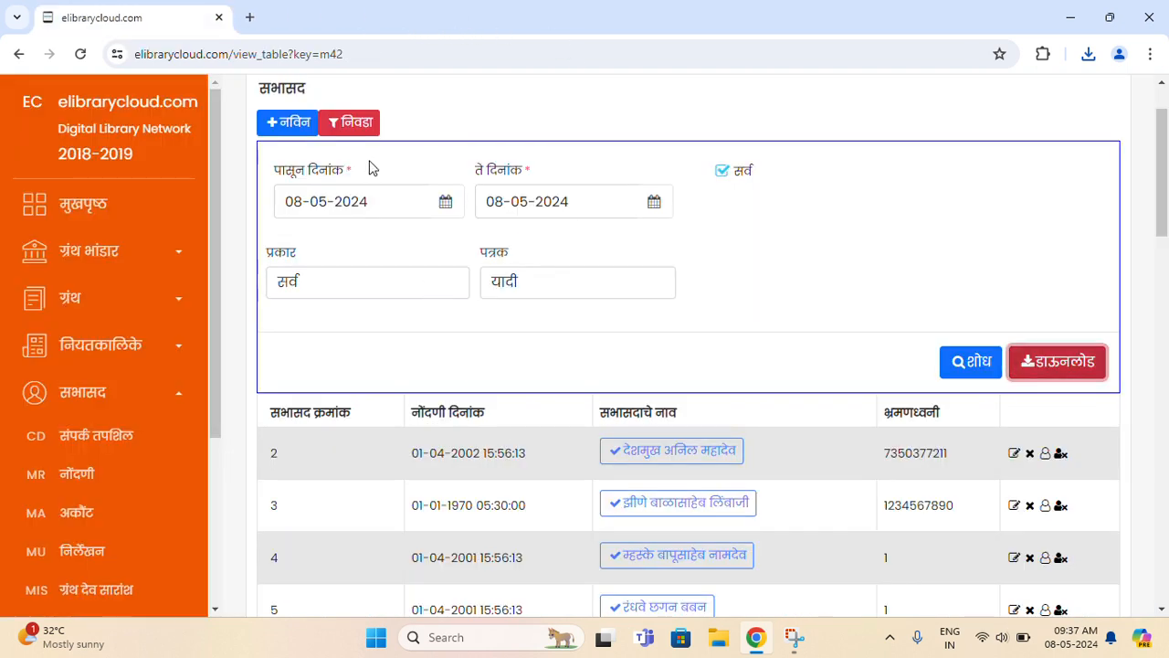
# - Open the सभासद निर्लेखन list and show its date filter, set 08-05-2024 to 08-05-2024
pyautogui.click(345, 130)
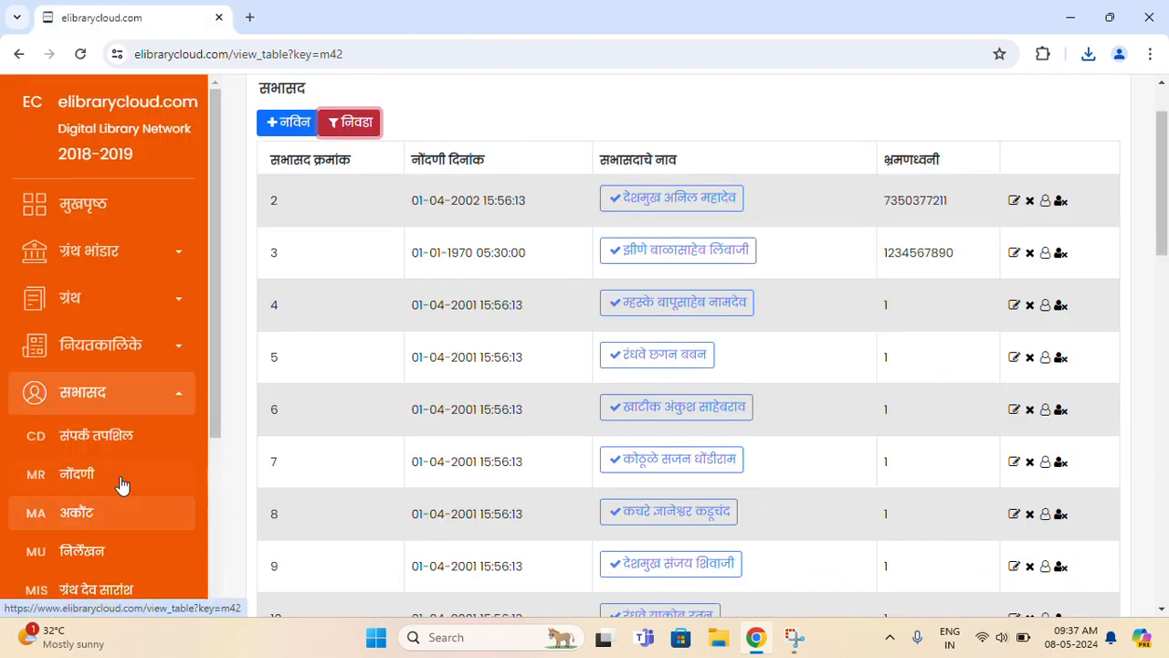
pyautogui.click(133, 564)
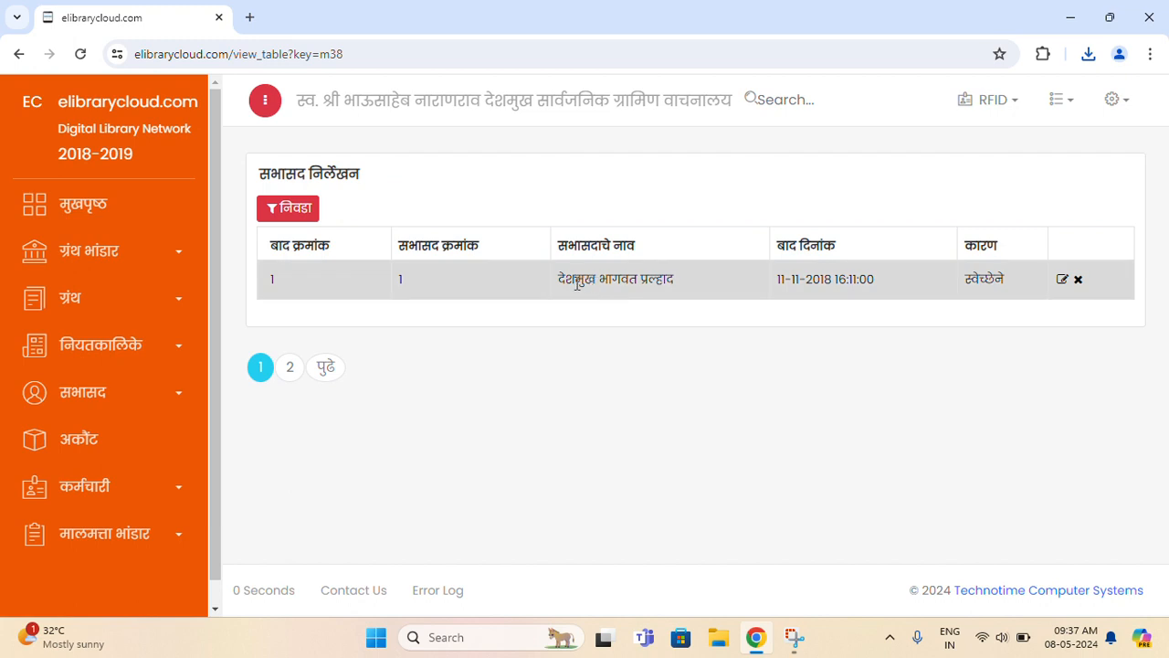
pyautogui.moveTo(552, 288); pyautogui.dragTo(691, 287)
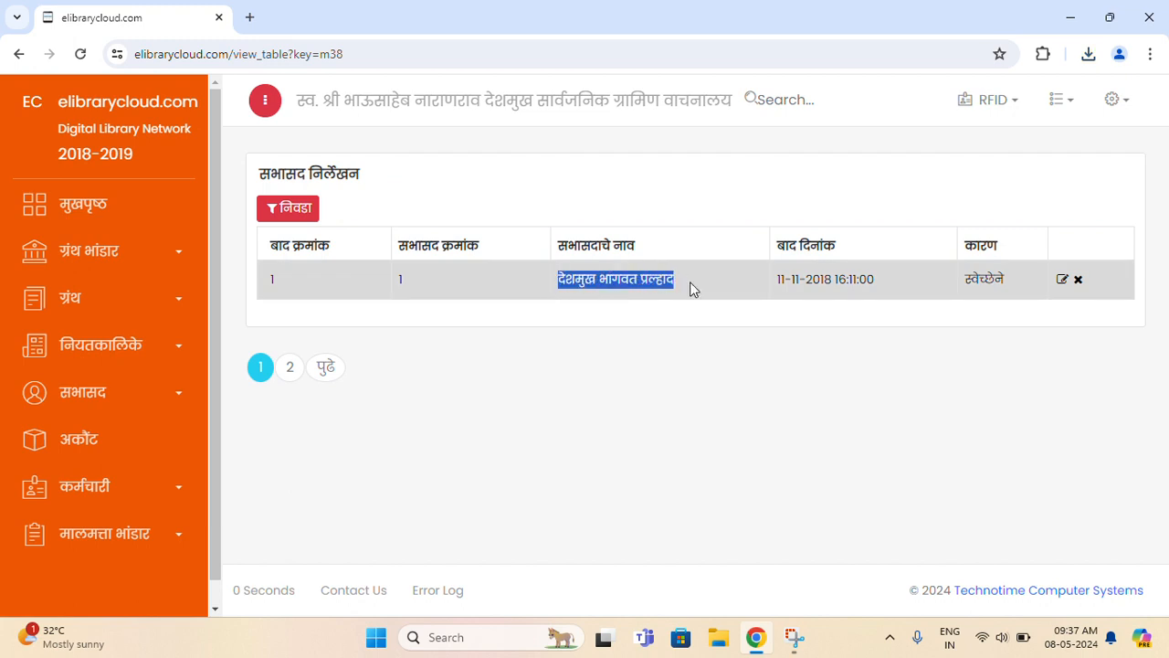
pyautogui.click(739, 291)
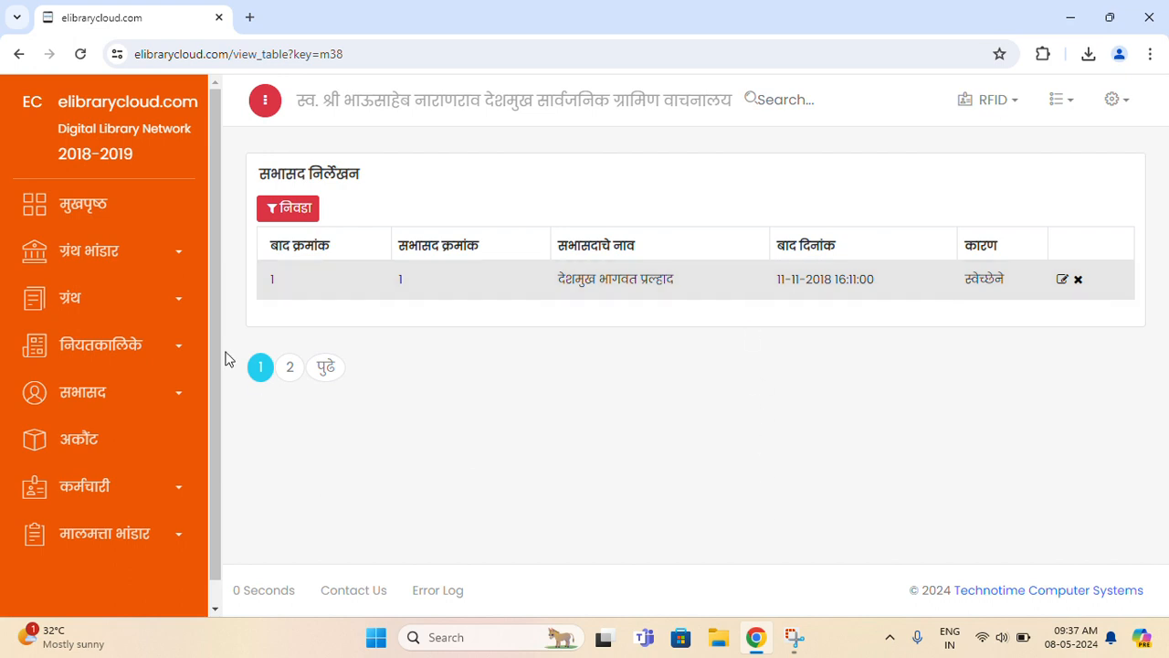
pyautogui.click(288, 211)
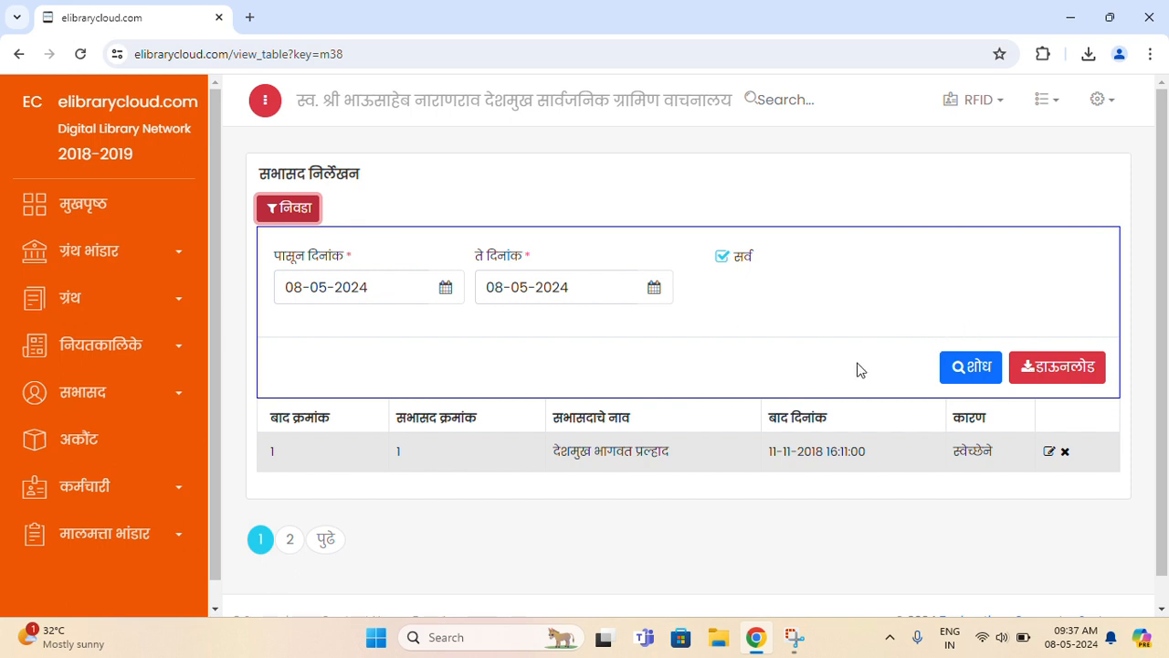
# - Download MemberUnregistration.pdf, review its single 11-11-2018 स्वेच्छेने entry, then close it
pyautogui.click(1068, 382)
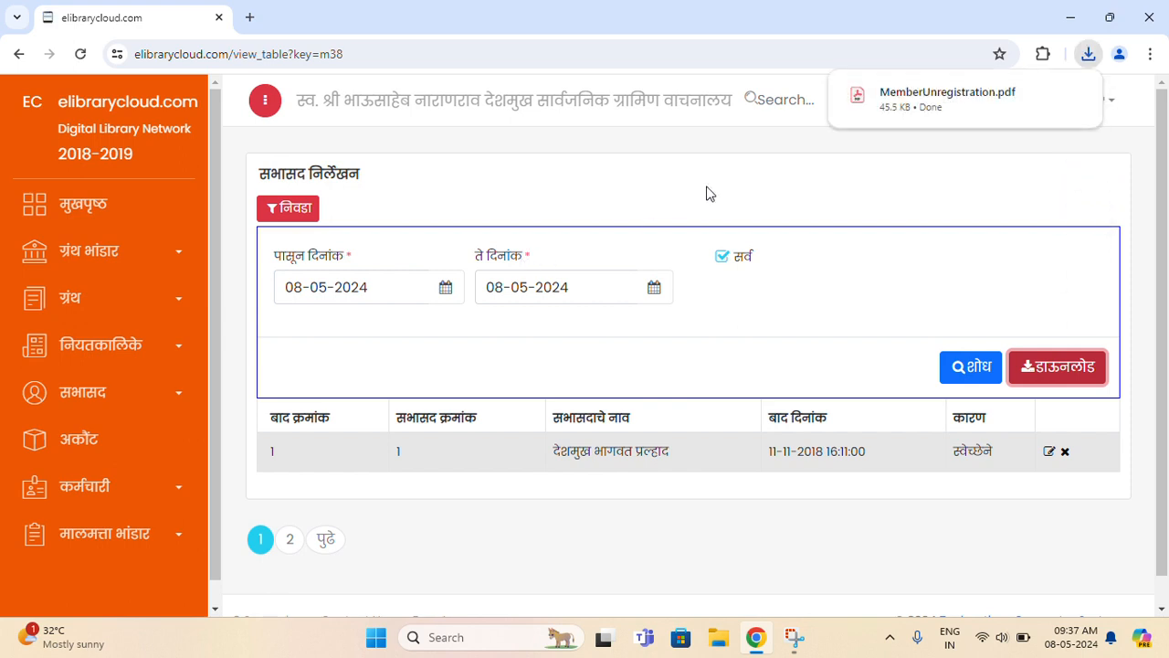
pyautogui.click(947, 99)
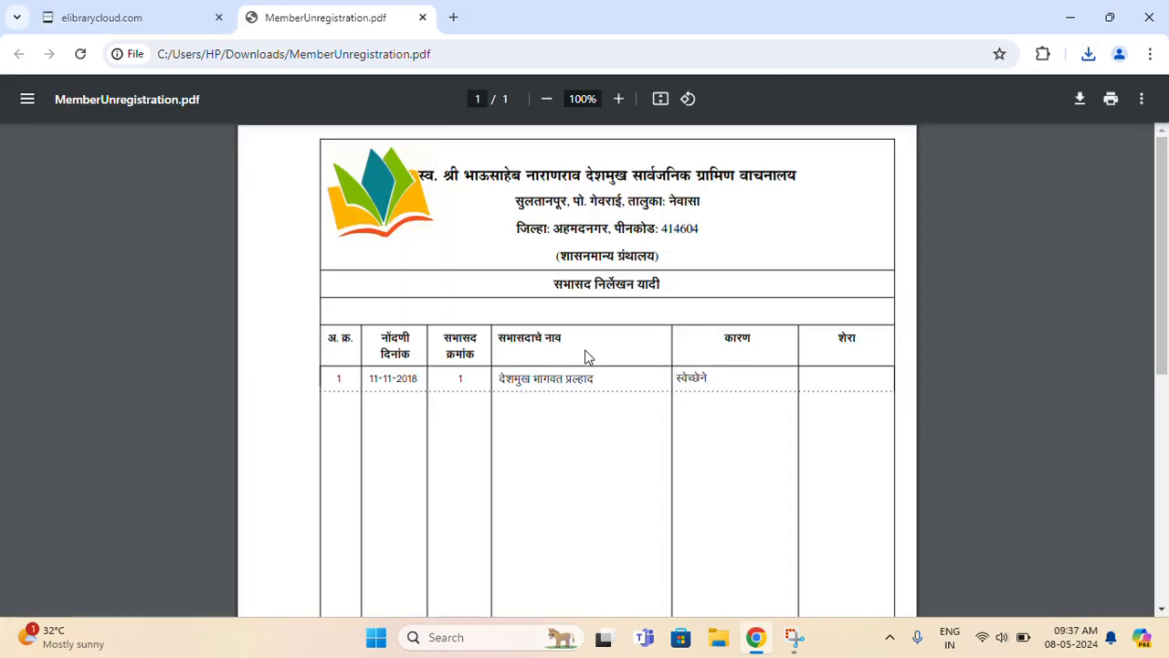
pyautogui.scroll(-3, 631, 411)
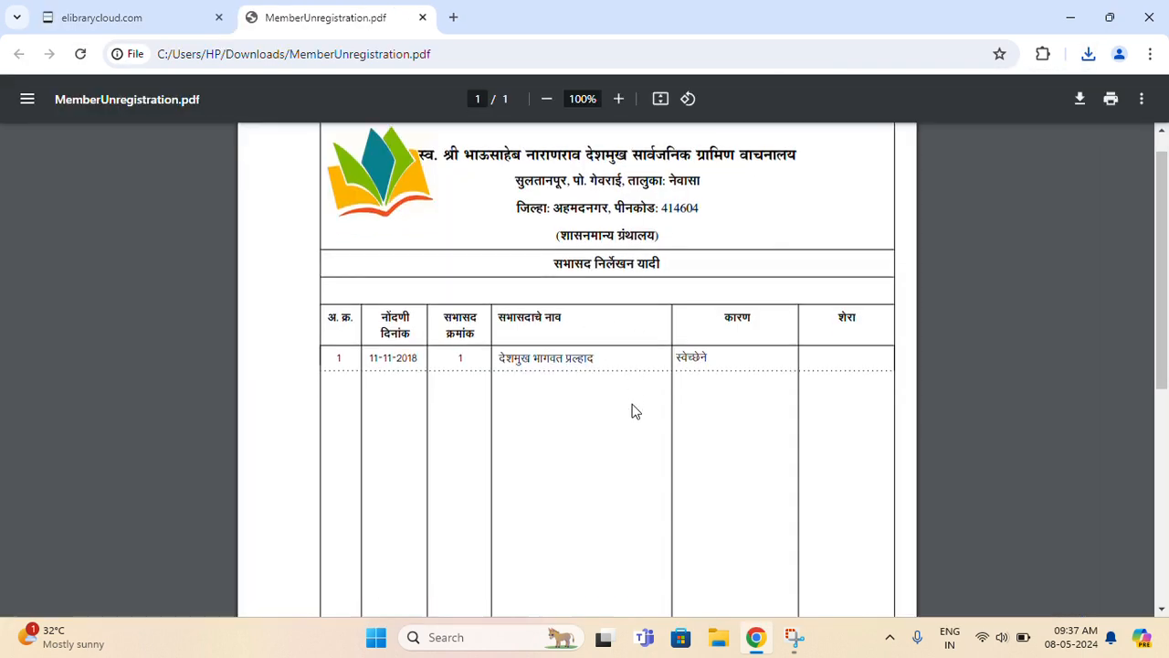
pyautogui.scroll(3, 631, 410)
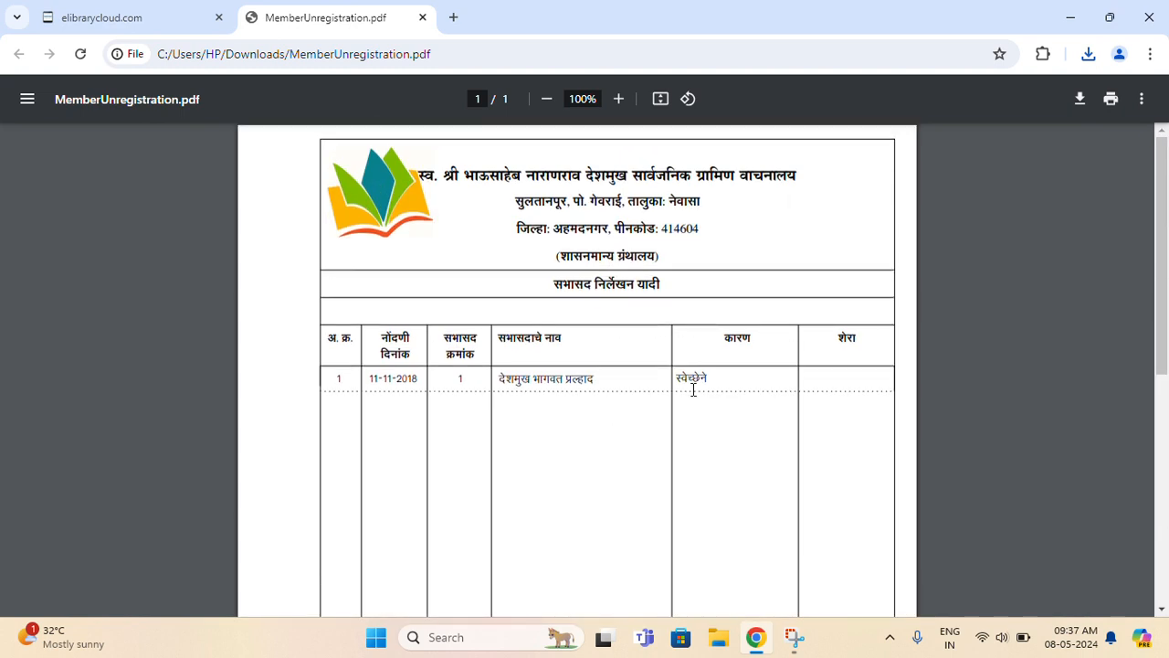
pyautogui.moveTo(549, 384); pyautogui.dragTo(620, 383)
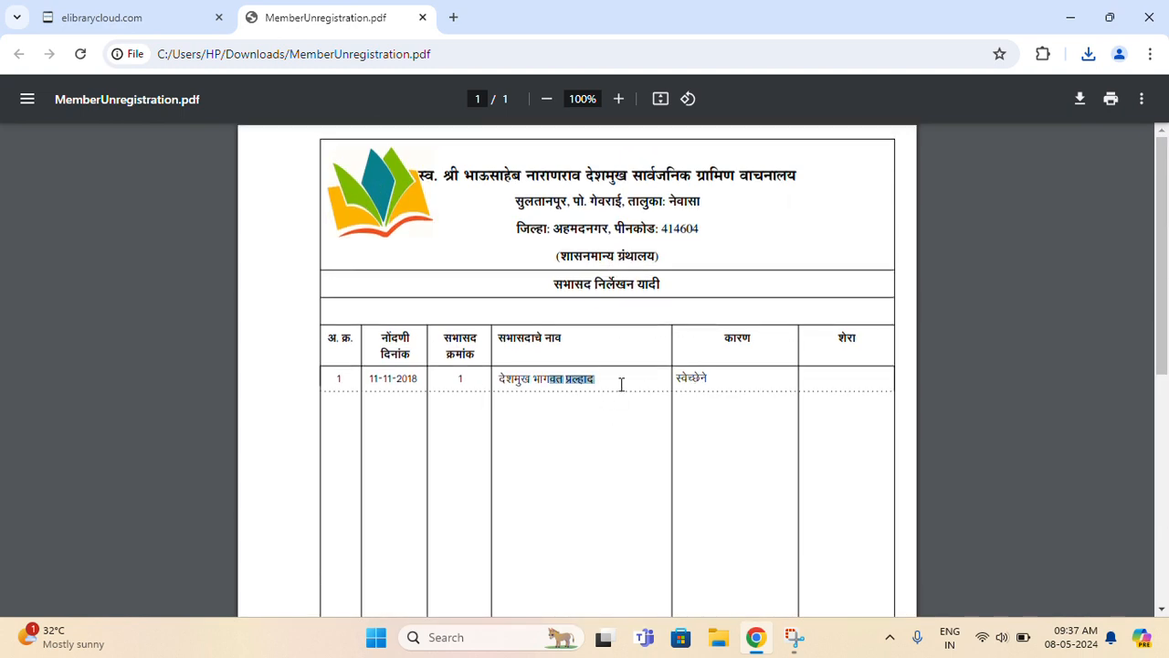
pyautogui.click(422, 18)
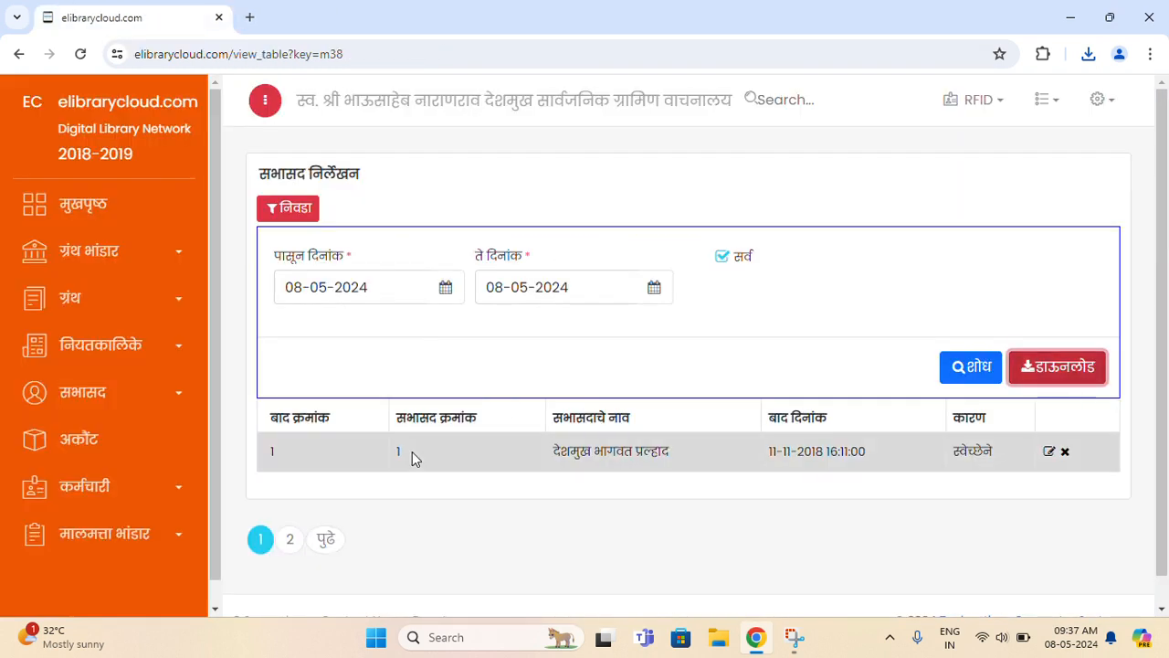
# - Open the सभासद नोंदणी member registration list
pyautogui.click(130, 402)
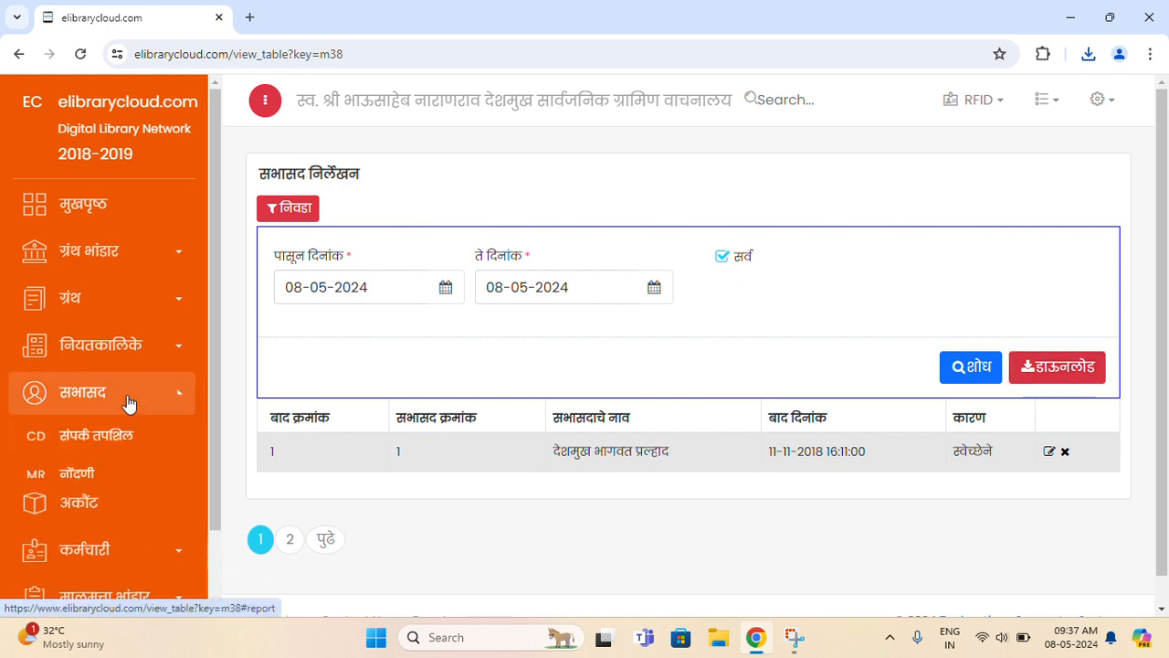
pyautogui.click(115, 484)
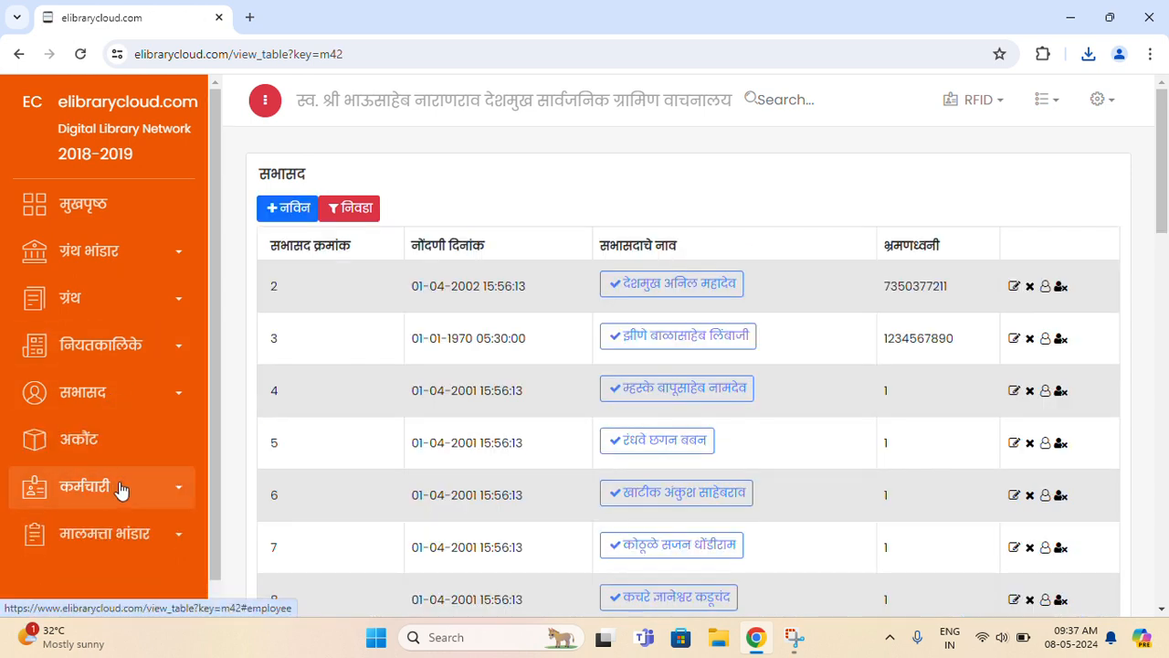
pyautogui.moveTo(1164, 205); pyautogui.dragTo(1123, 454)
pyautogui.scroll(15, 1128, 485)
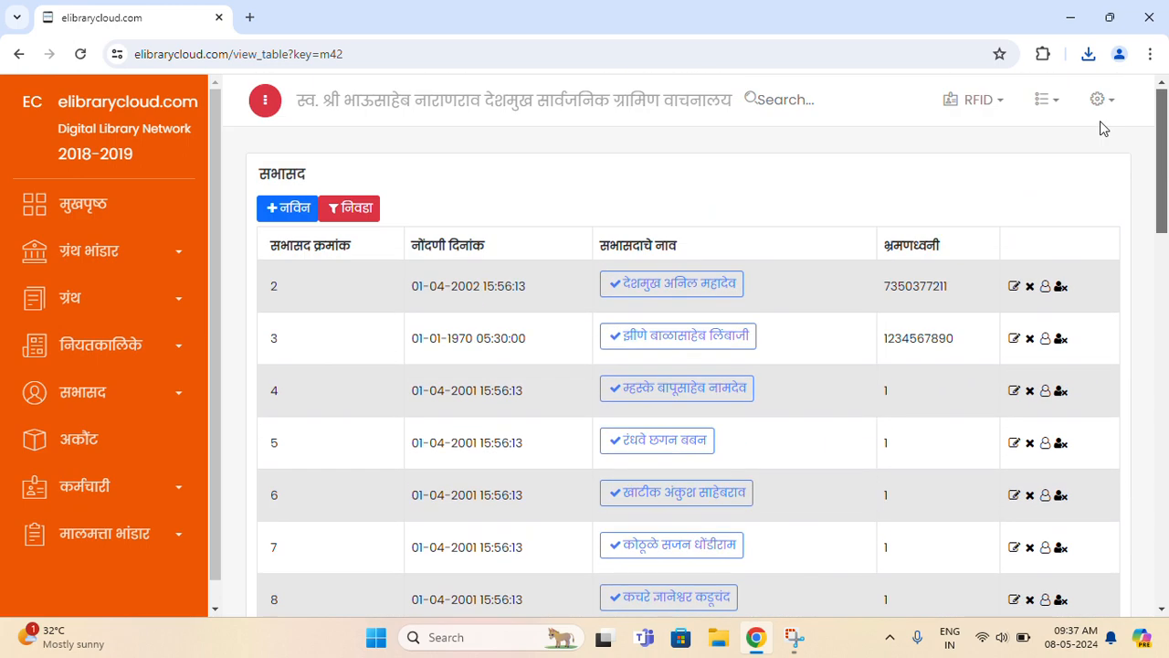
# - Search member 275 by name in Marathi and open their सभासद निर्लेखन form
pyautogui.click(791, 98)
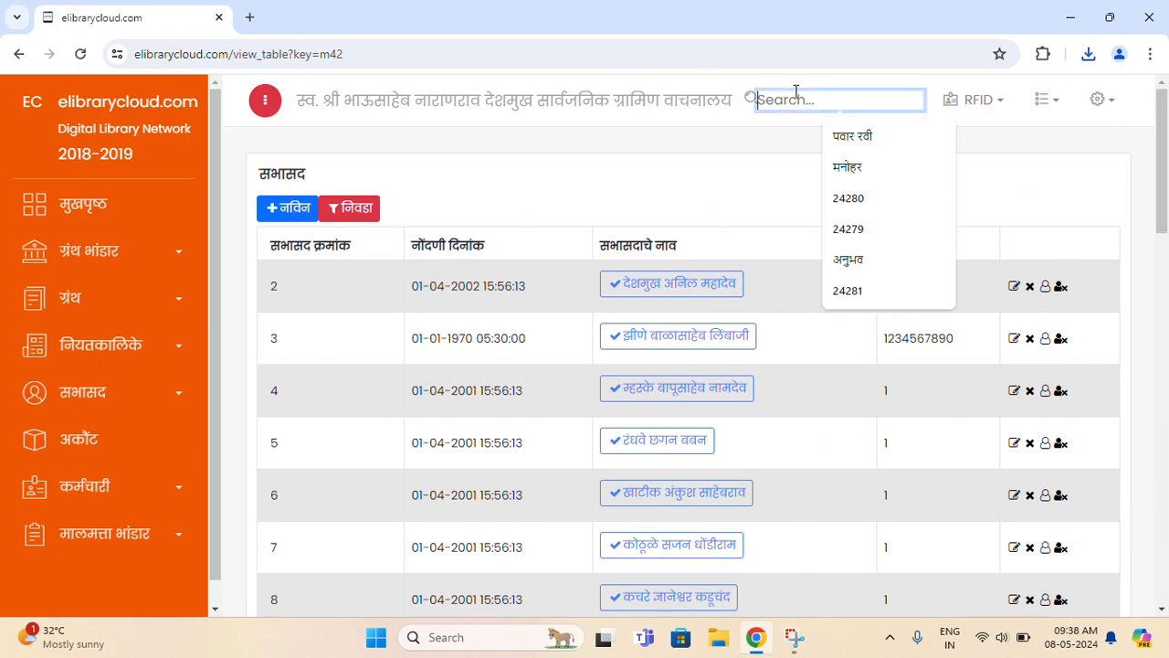
pyautogui.hotkey('alt', 'shift')
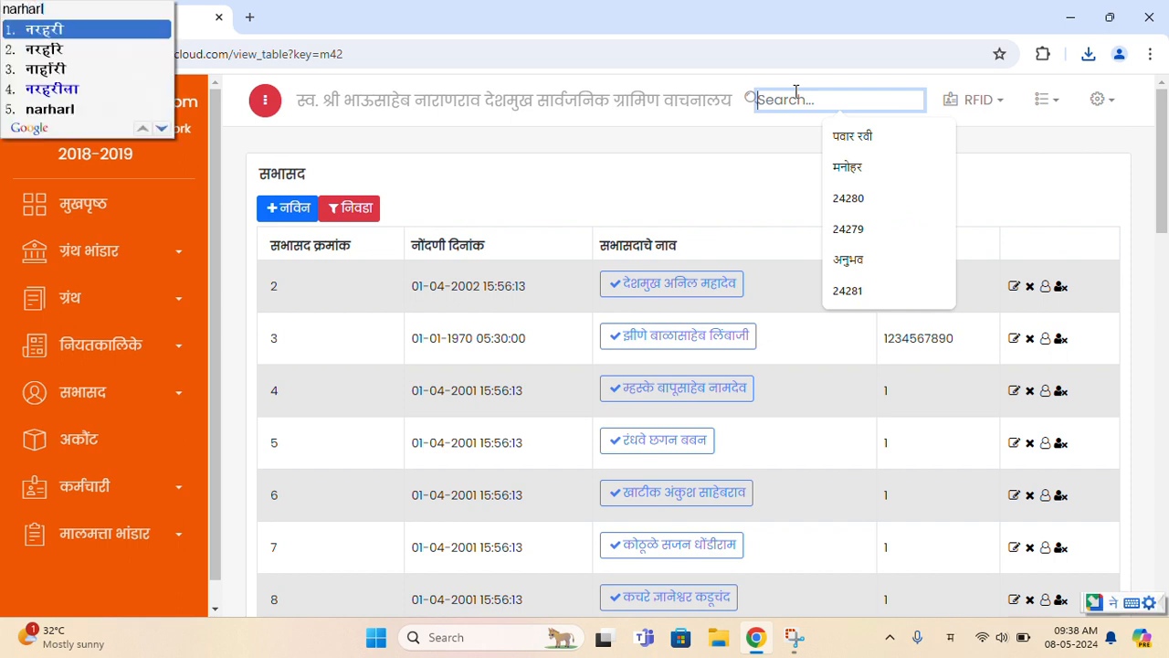
pyautogui.press('Return')
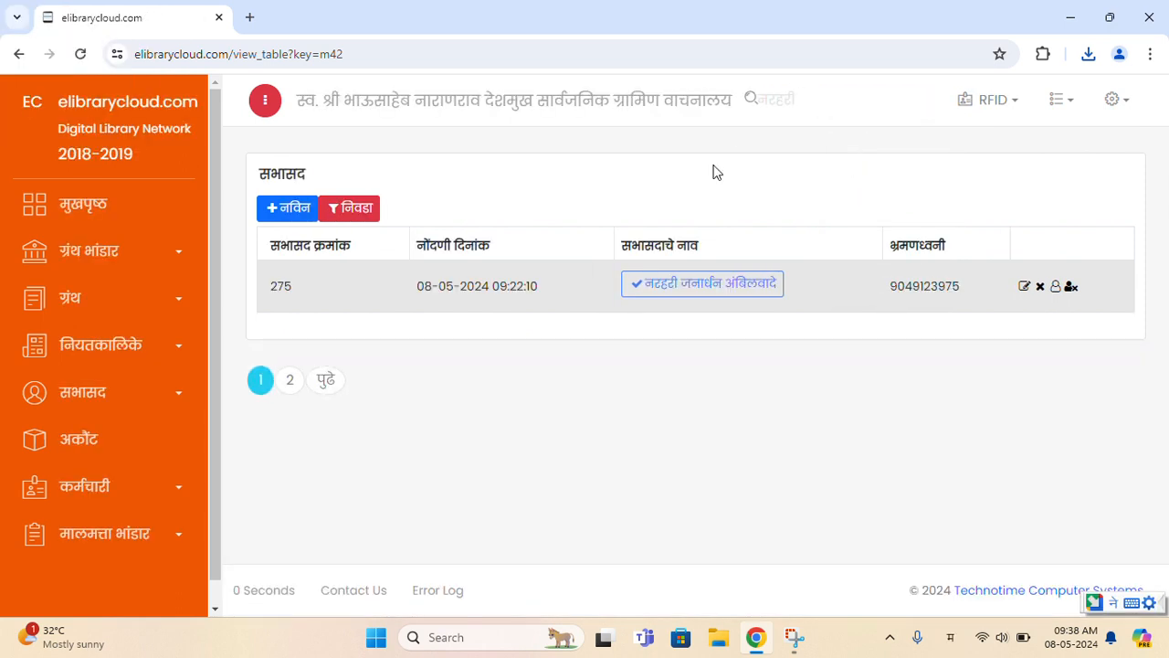
pyautogui.click(646, 292)
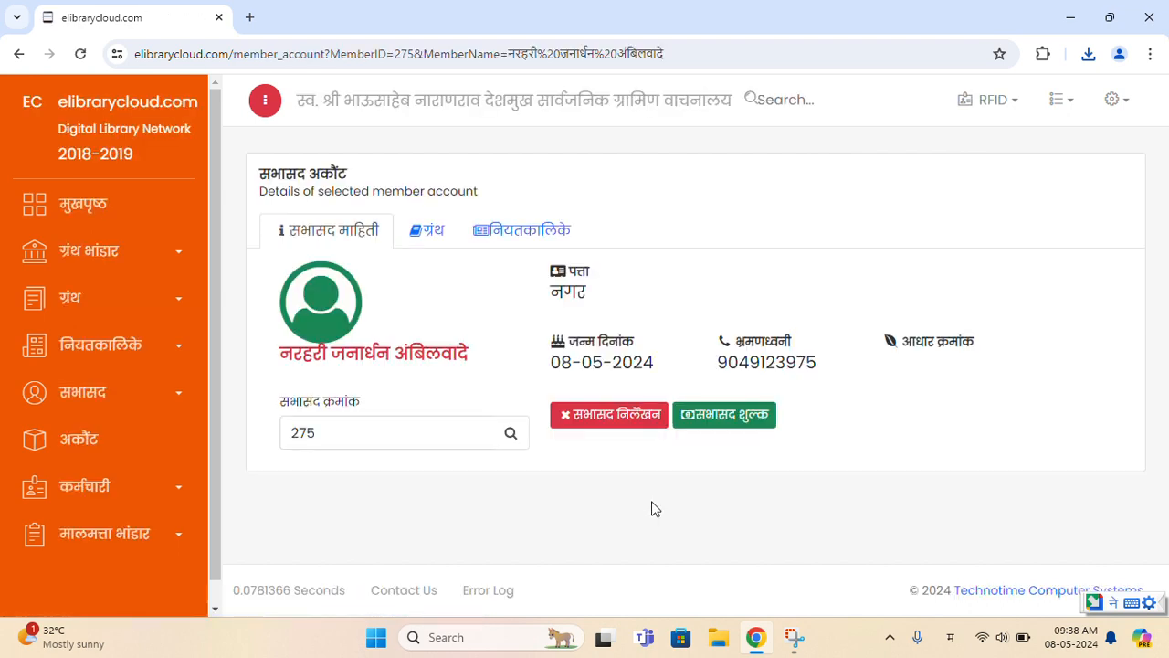
pyautogui.click(624, 430)
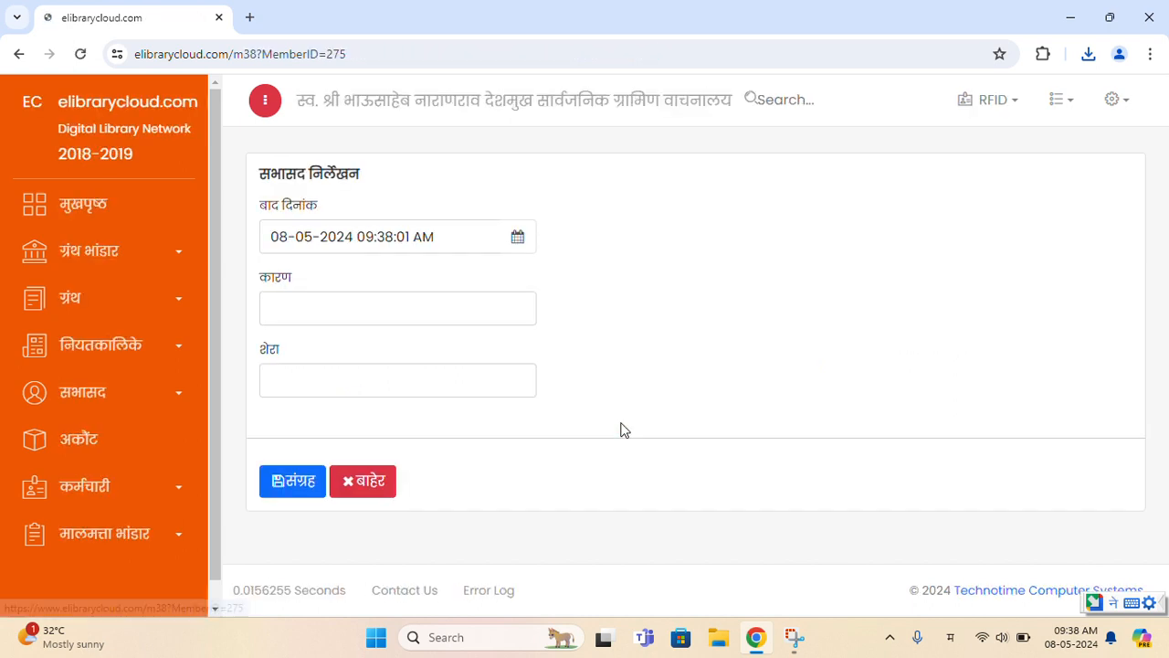
# - Choose स्वेच्छेने as the unregistration reason in the कारण field
pyautogui.click(402, 312)
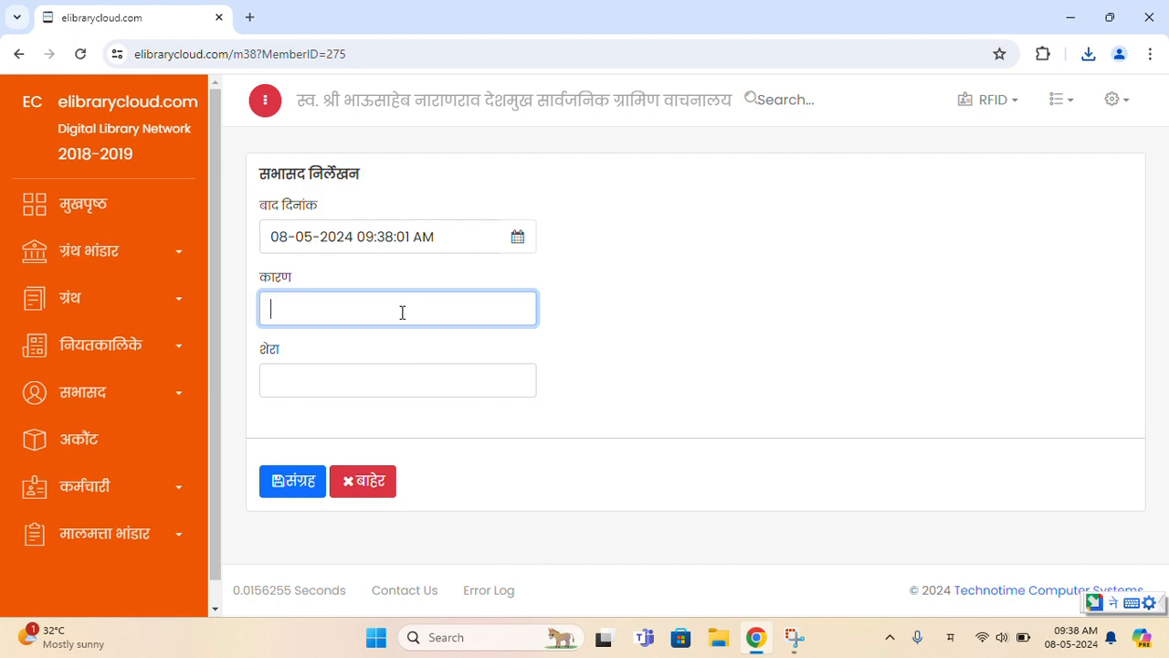
pyautogui.click(370, 385)
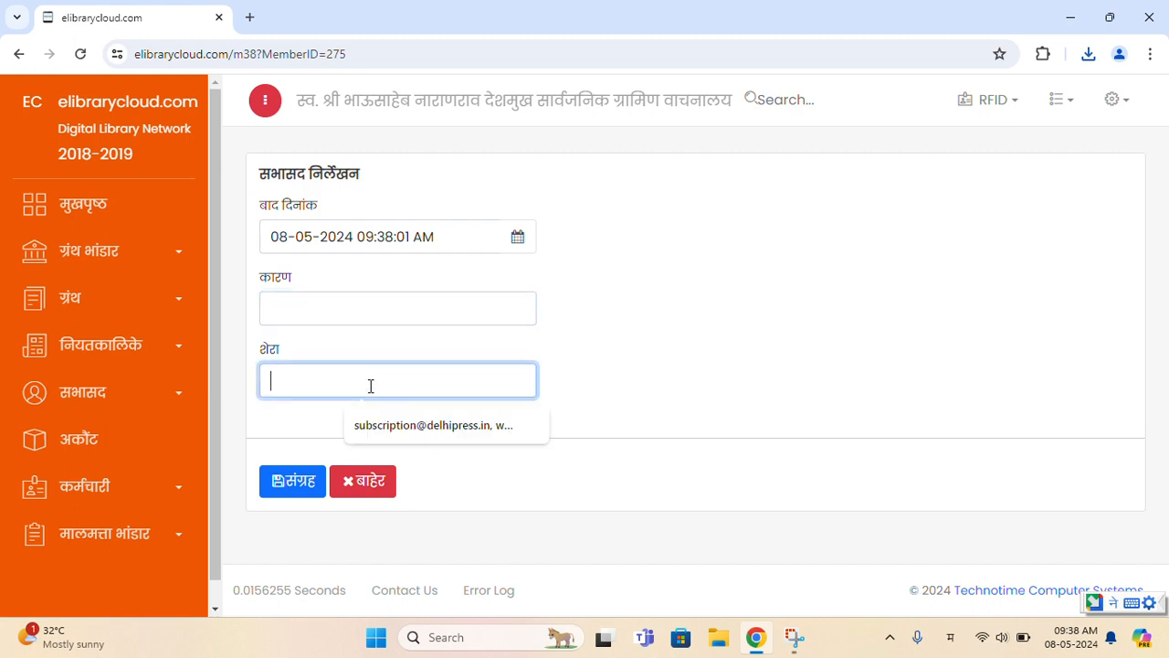
pyautogui.click(360, 310)
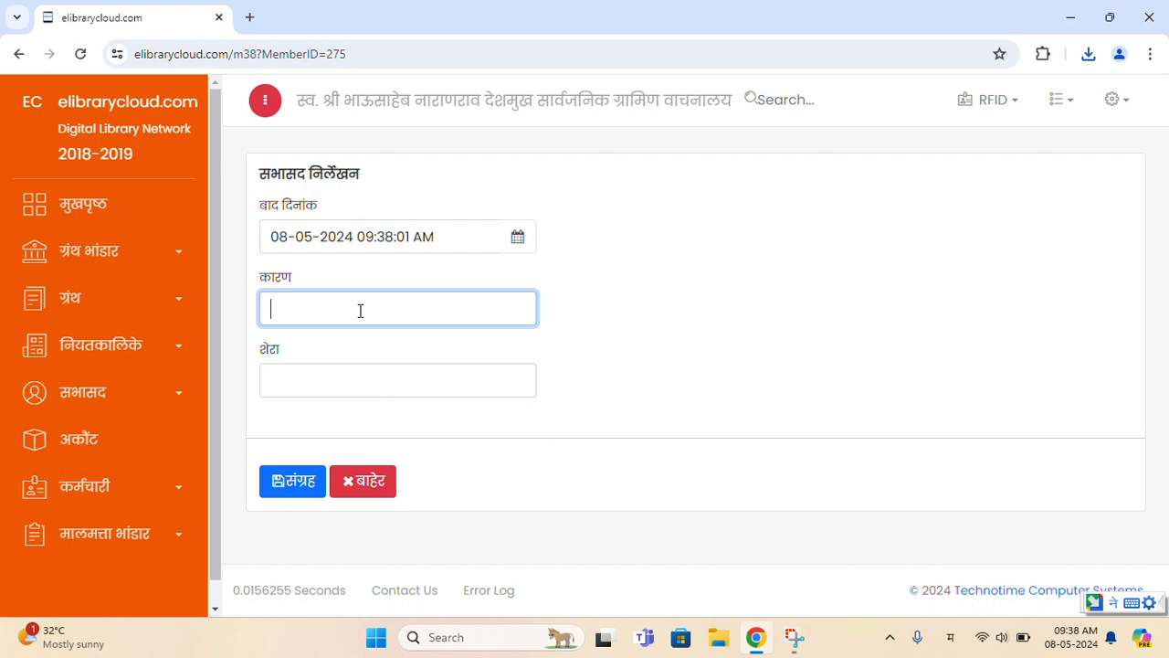
pyautogui.write('sve')
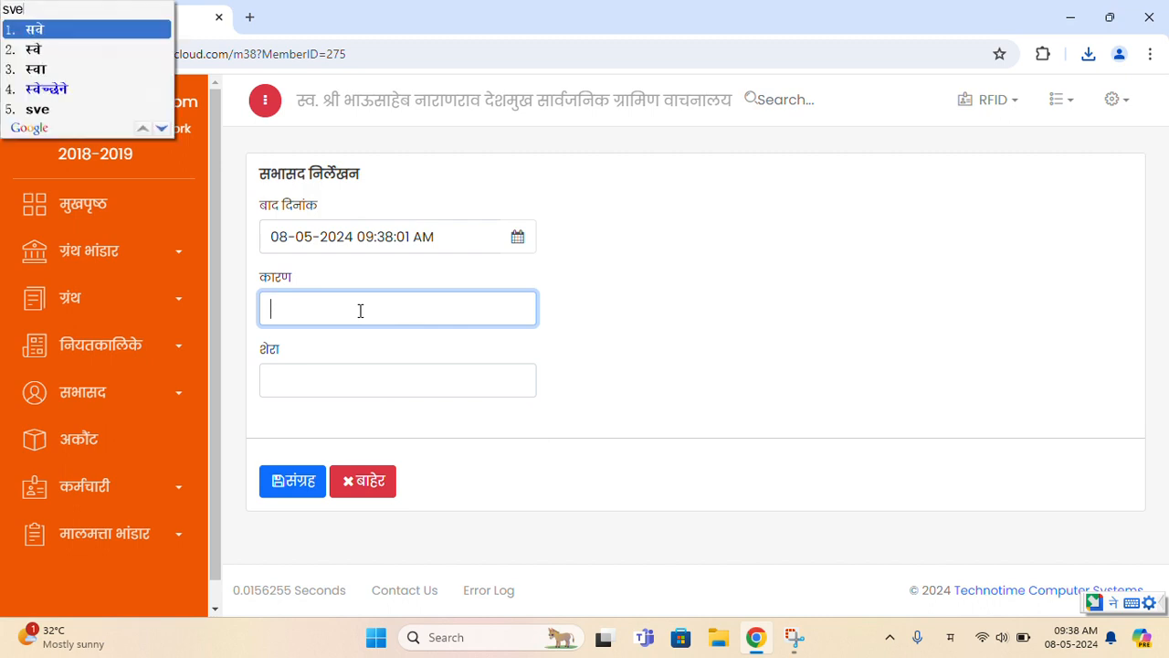
pyautogui.write('ch')
pyautogui.press('Down')
pyautogui.press('Down')
pyautogui.press('Down')
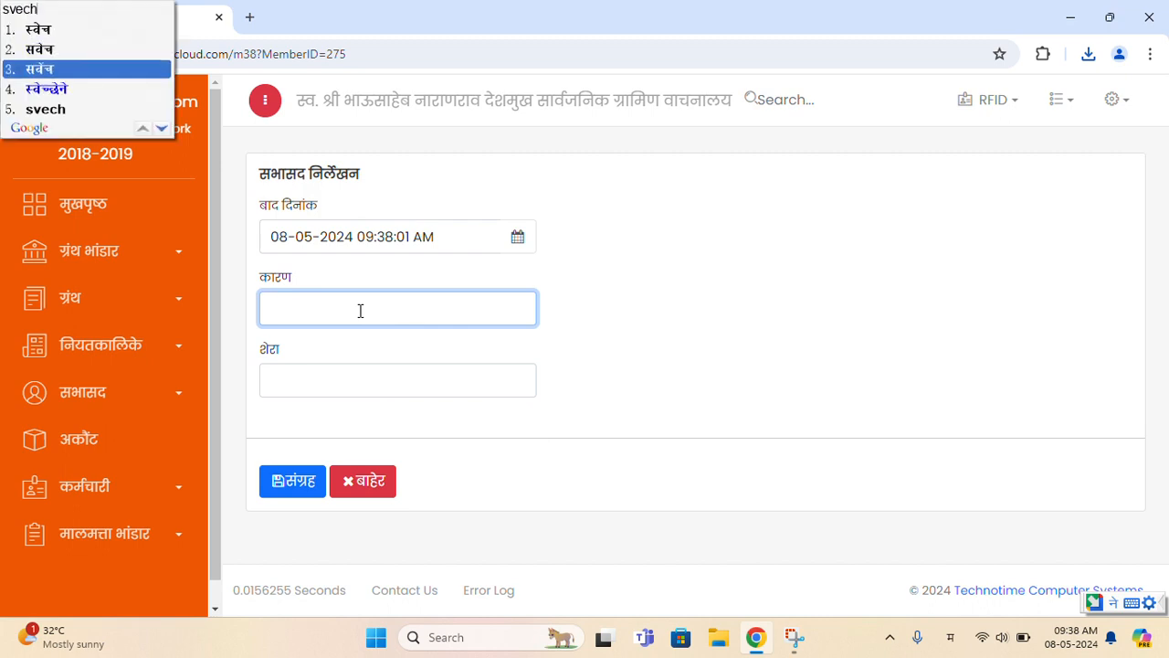
pyautogui.press('Return')
pyautogui.press('Tab')
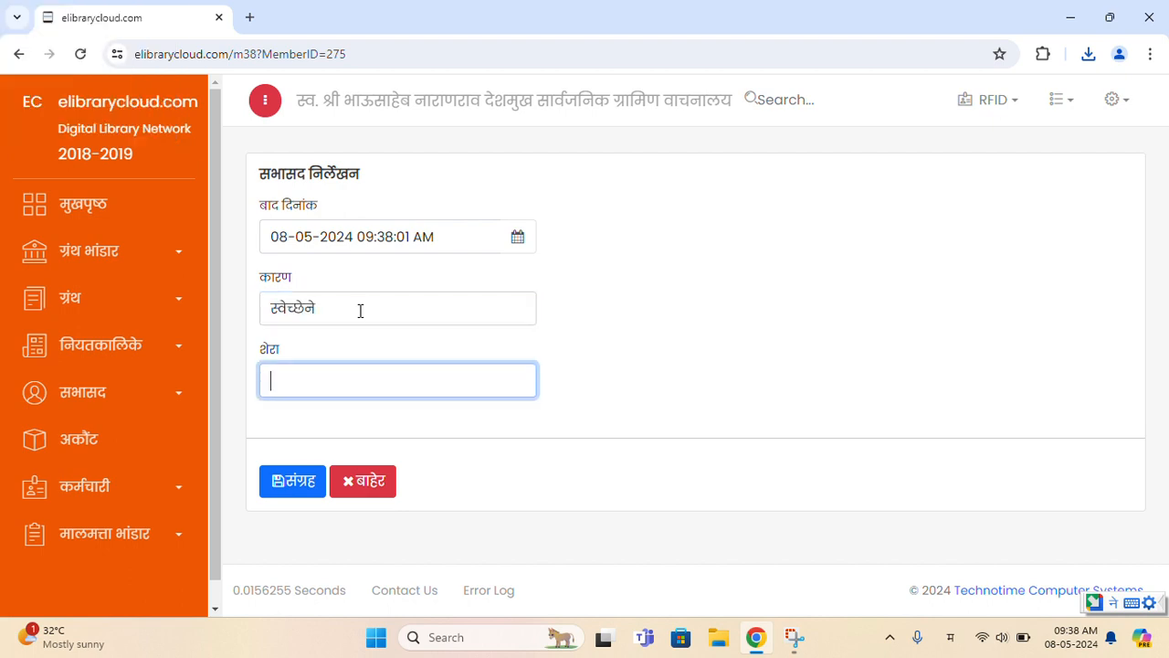
# - Enter the remark फी बाकी नाही, save the write-off, and confirm the Successful message
pyautogui.write('fi baaki naahi')
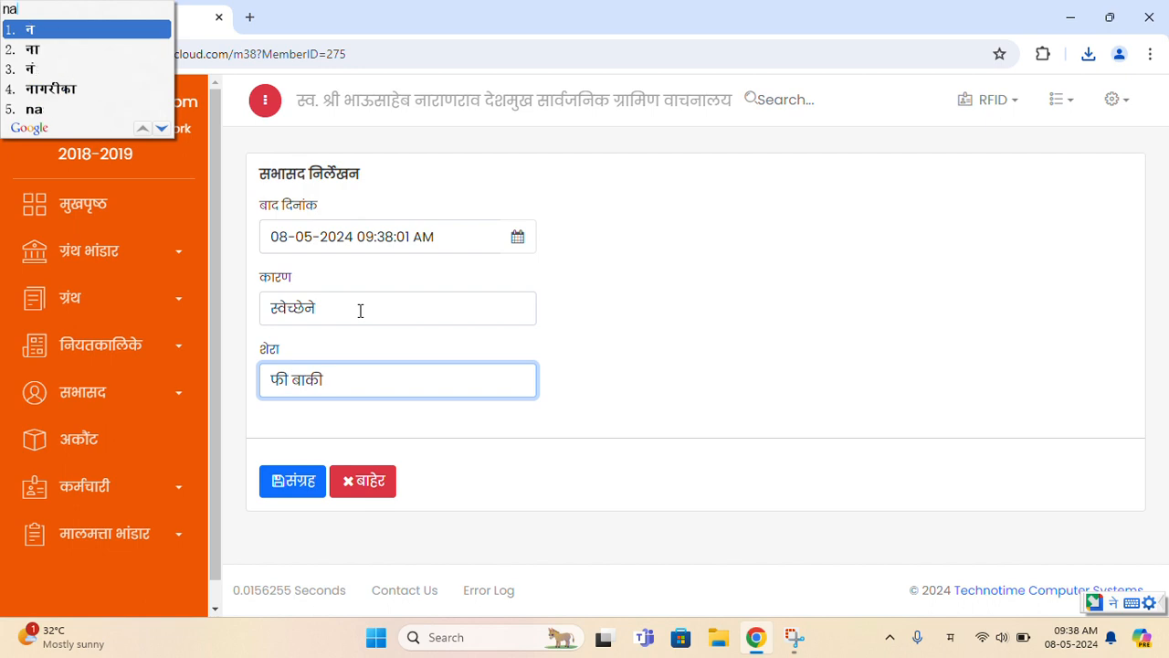
pyautogui.press('Return')
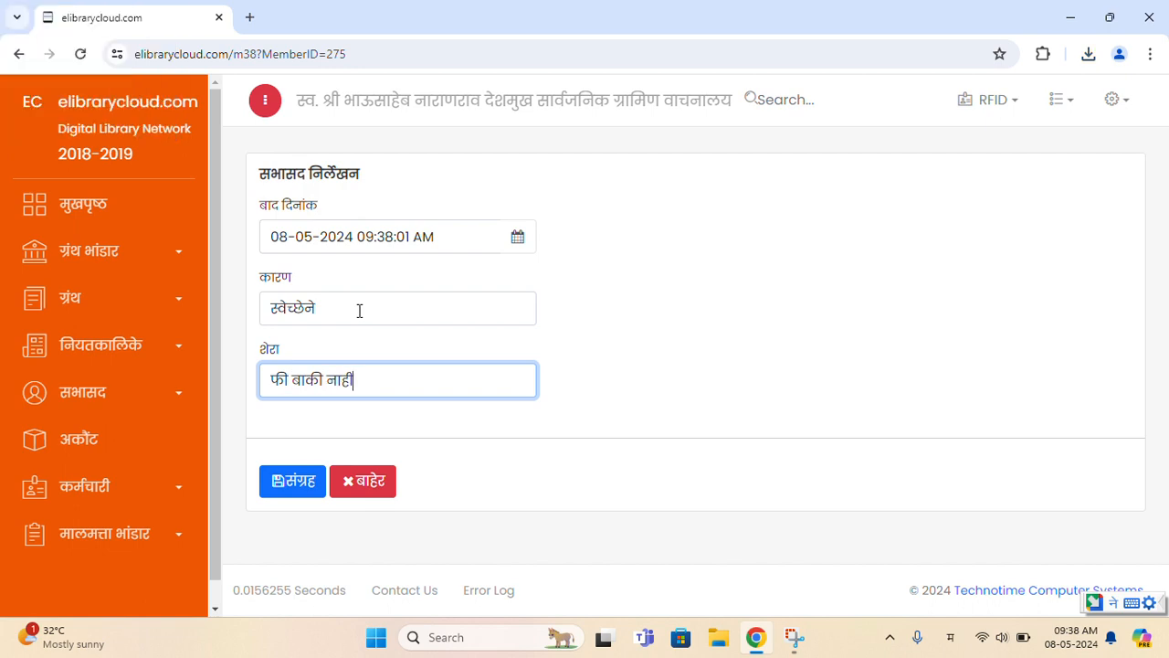
pyautogui.click(279, 480)
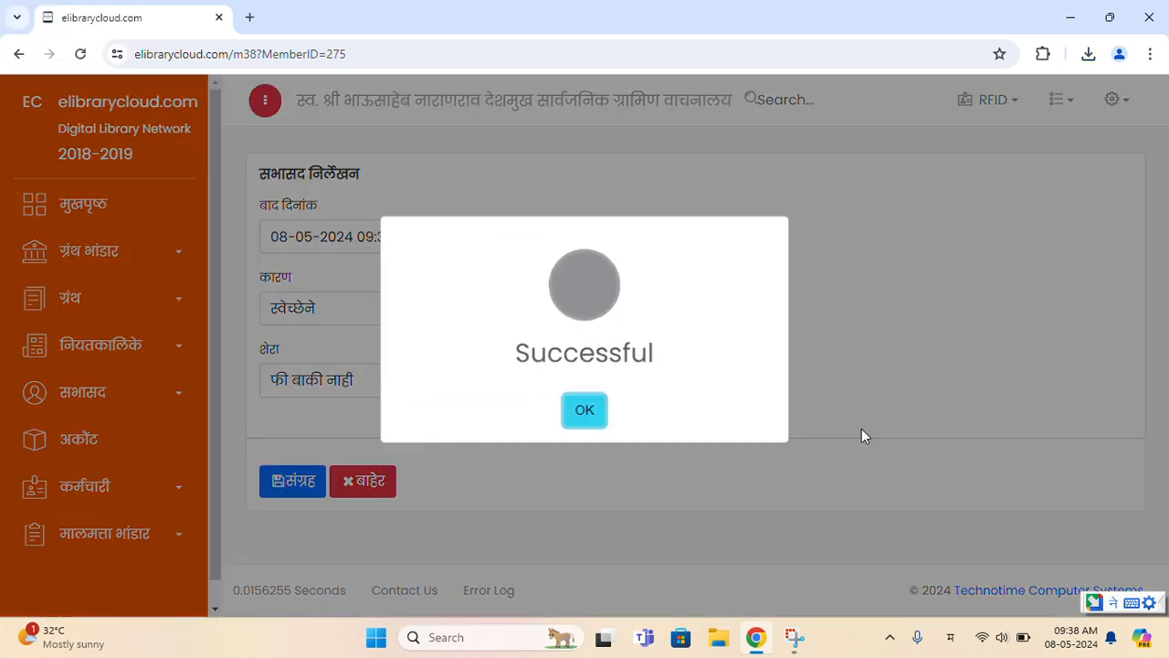
pyautogui.click(589, 412)
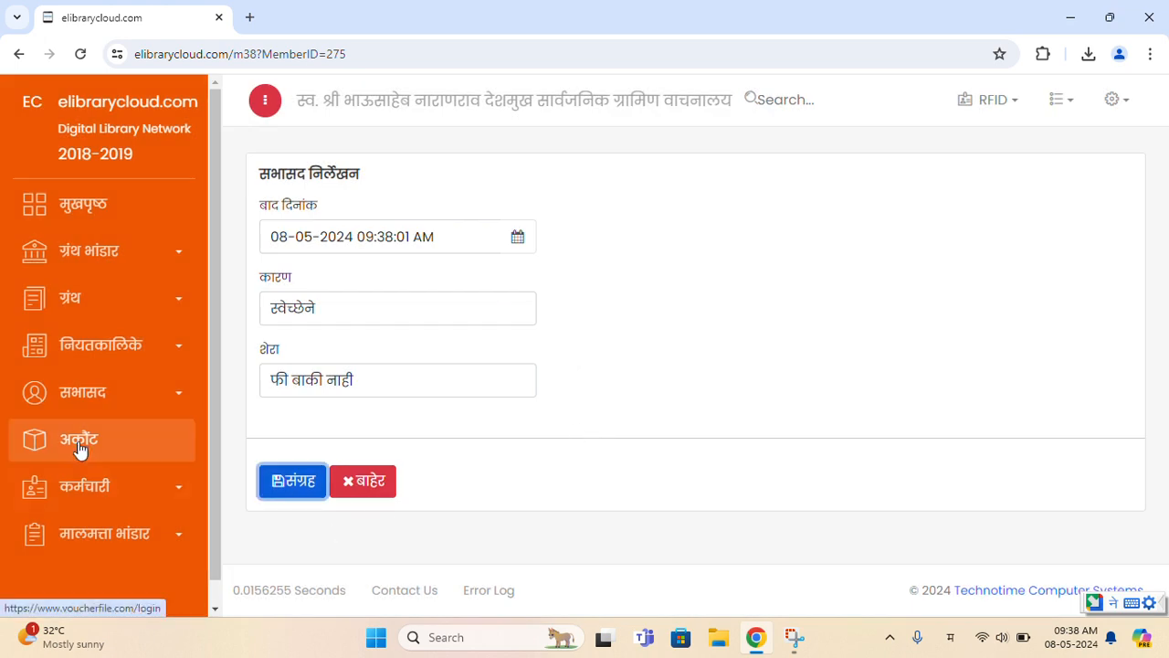
# - Open the सभासद निर्लेखन member write-off list
pyautogui.click(103, 392)
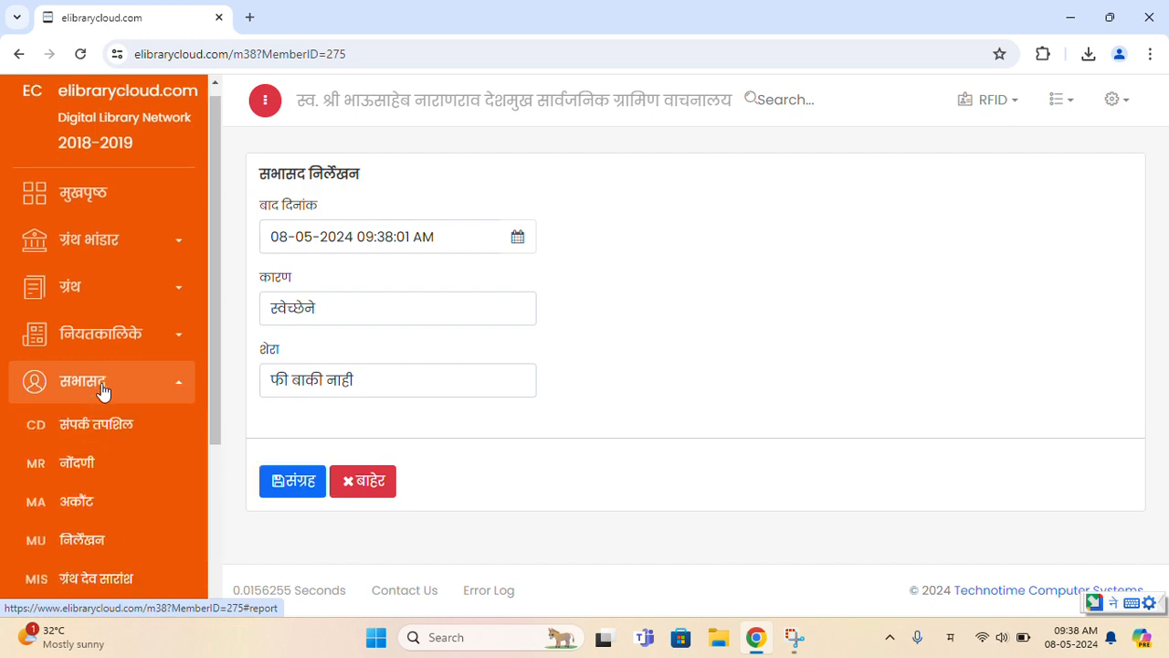
pyautogui.scroll(-2, 100, 392)
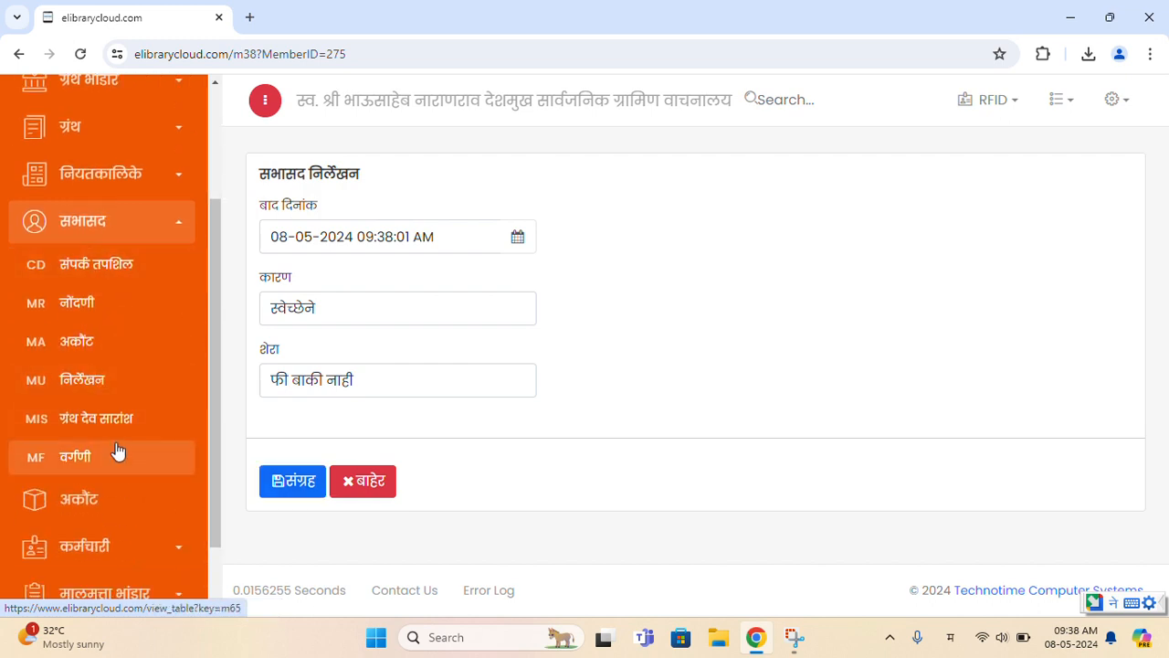
pyautogui.click(105, 381)
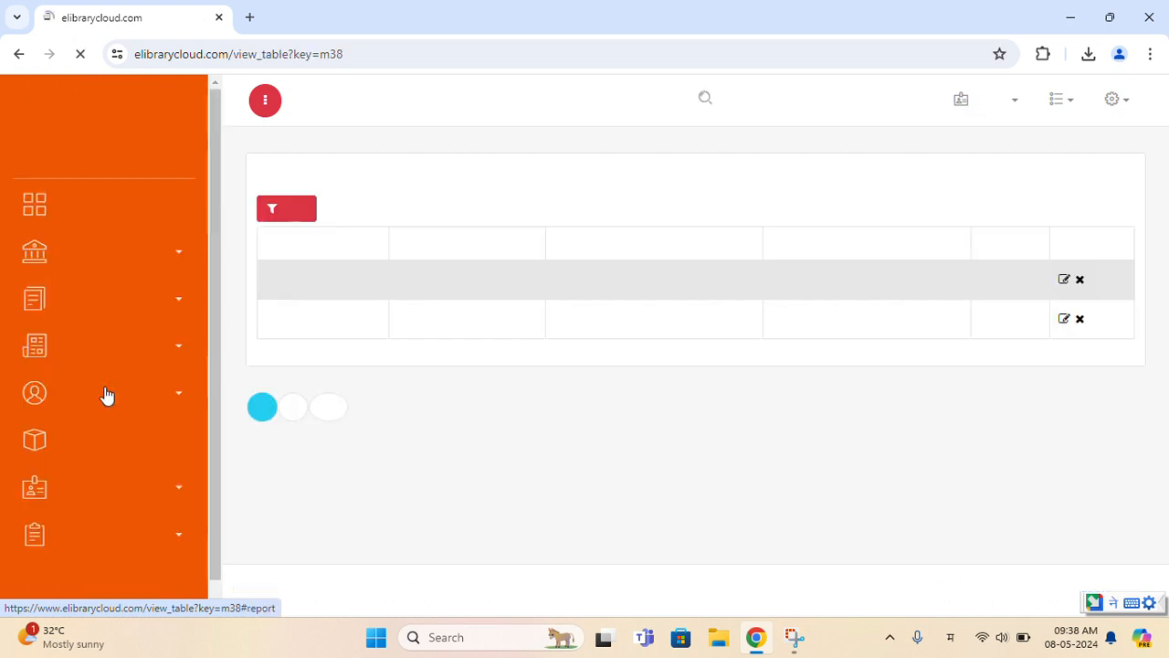
pyautogui.click(125, 411)
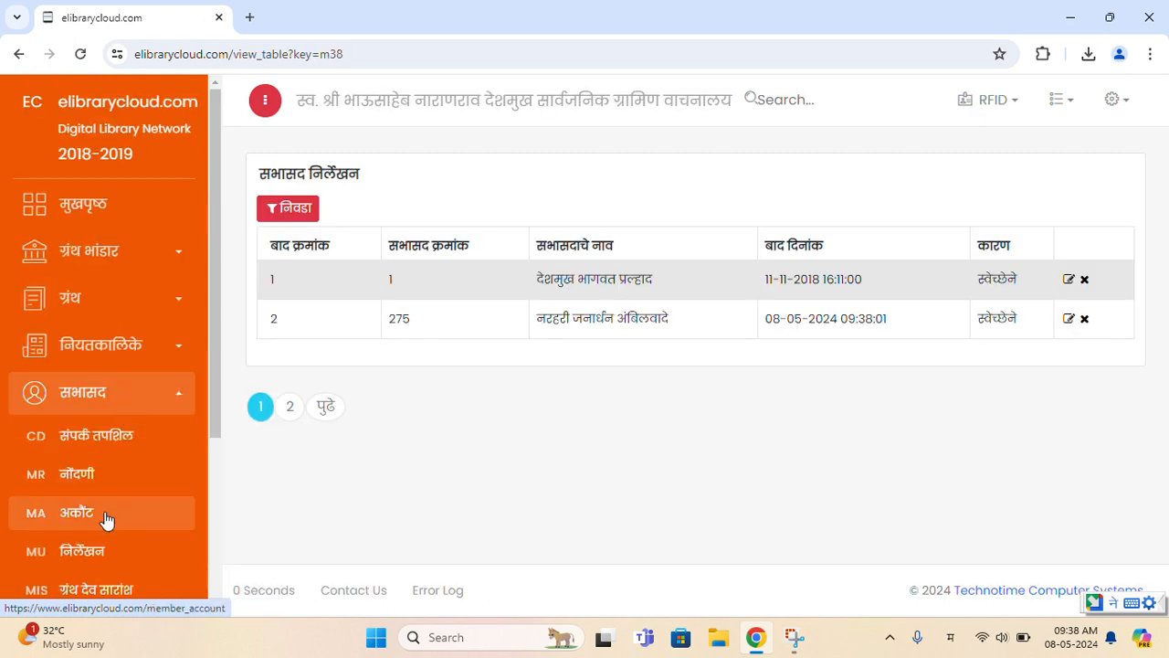
pyautogui.click(136, 548)
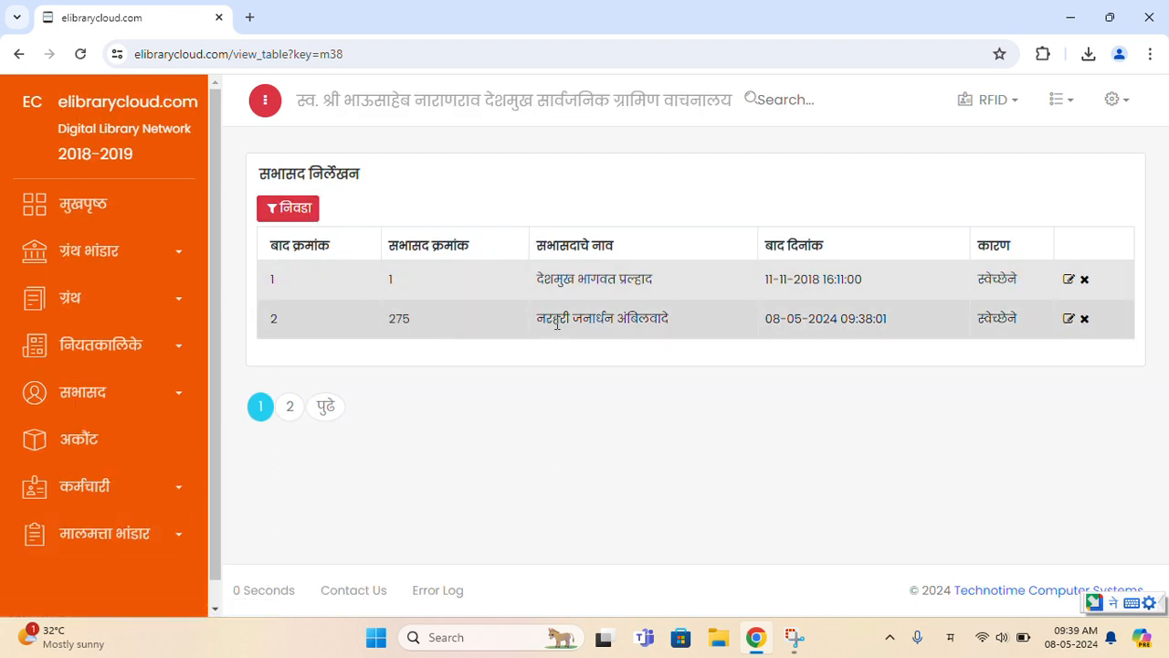
# - Check row 2's member name, date 08-05-2024 and reason स्वेच्छेने
pyautogui.moveTo(552, 327); pyautogui.dragTo(626, 337)
pyautogui.click(400, 322)
pyautogui.moveTo(539, 322); pyautogui.dragTo(673, 325)
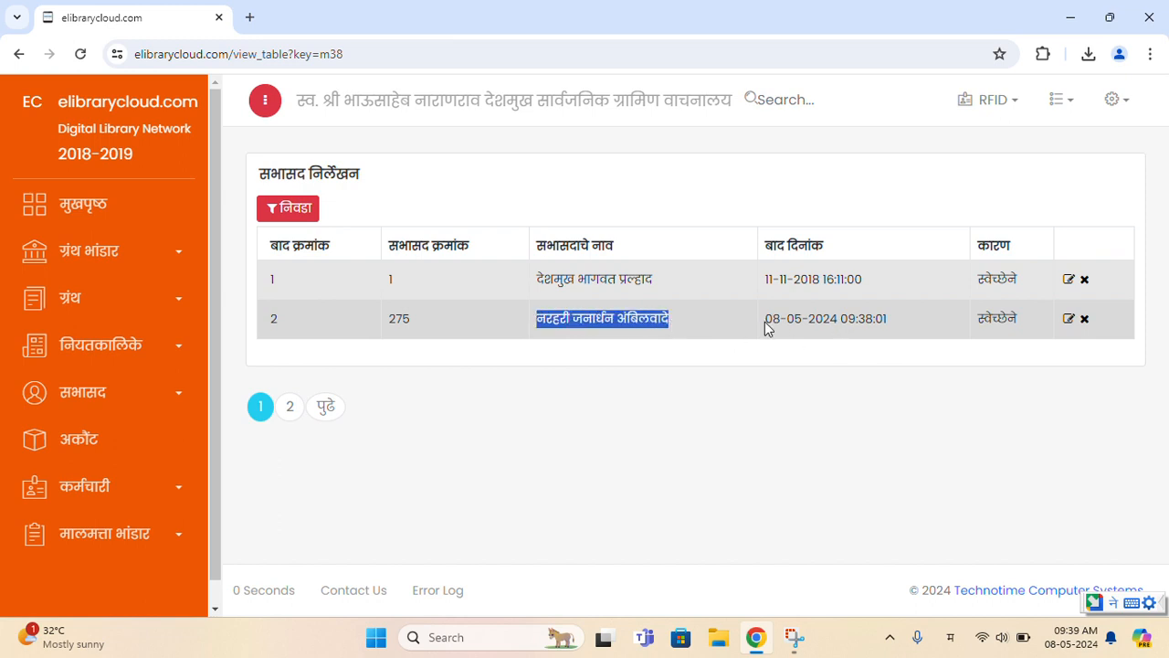
pyautogui.moveTo(765, 324); pyautogui.dragTo(847, 333)
pyautogui.click(890, 423)
pyautogui.doubleClick(997, 319)
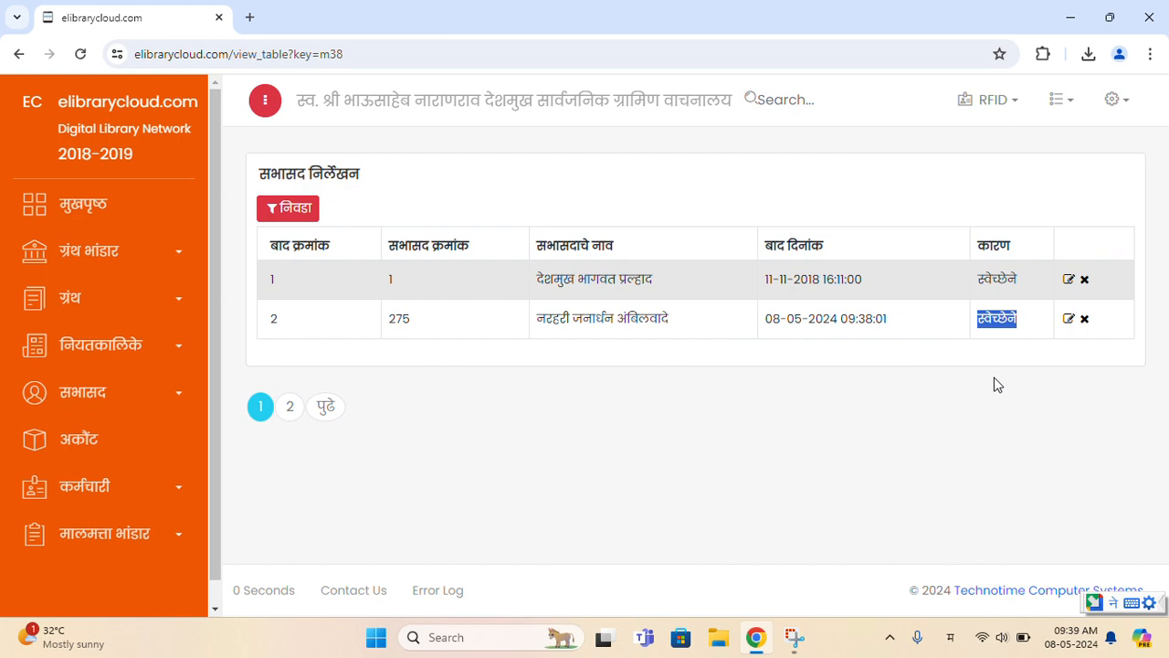
pyautogui.click(996, 352)
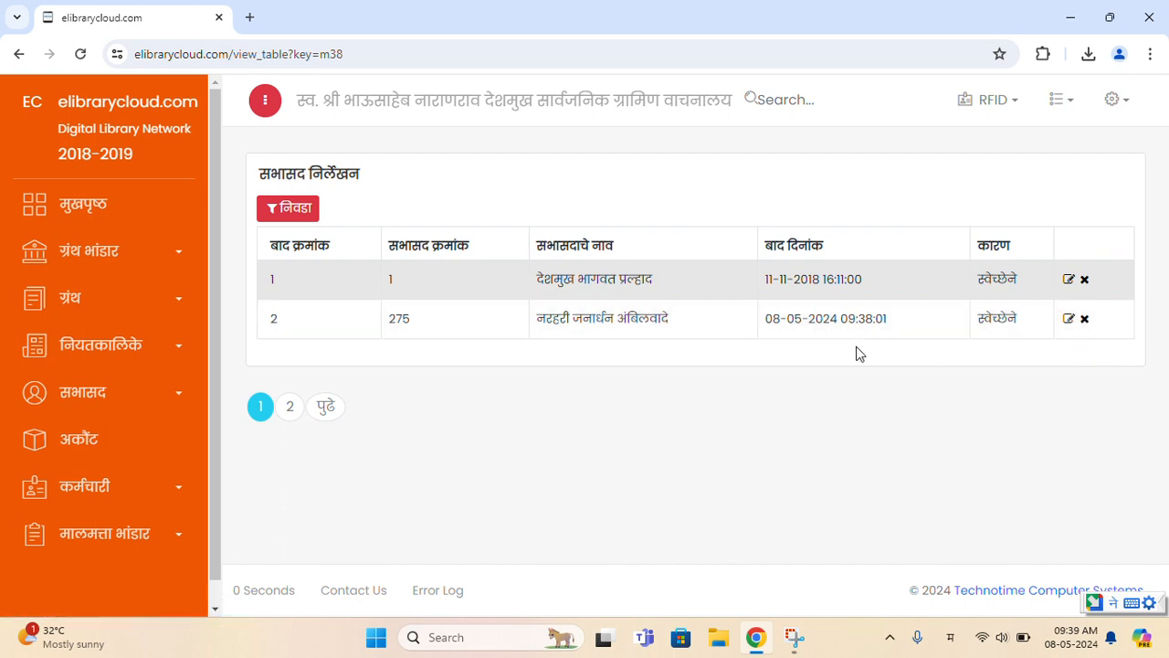
# - Open ग्रंथ देव सारांश and scroll the borrower ranking, led by member 16 with 30 books
pyautogui.click(160, 402)
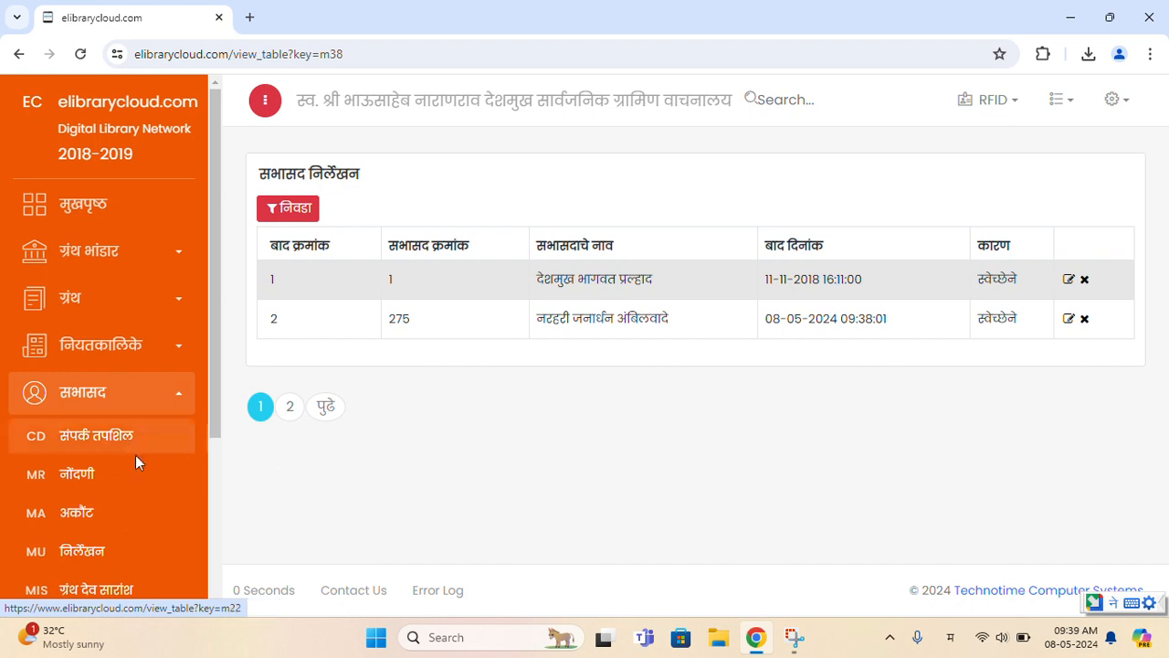
pyautogui.scroll(-2, 135, 457)
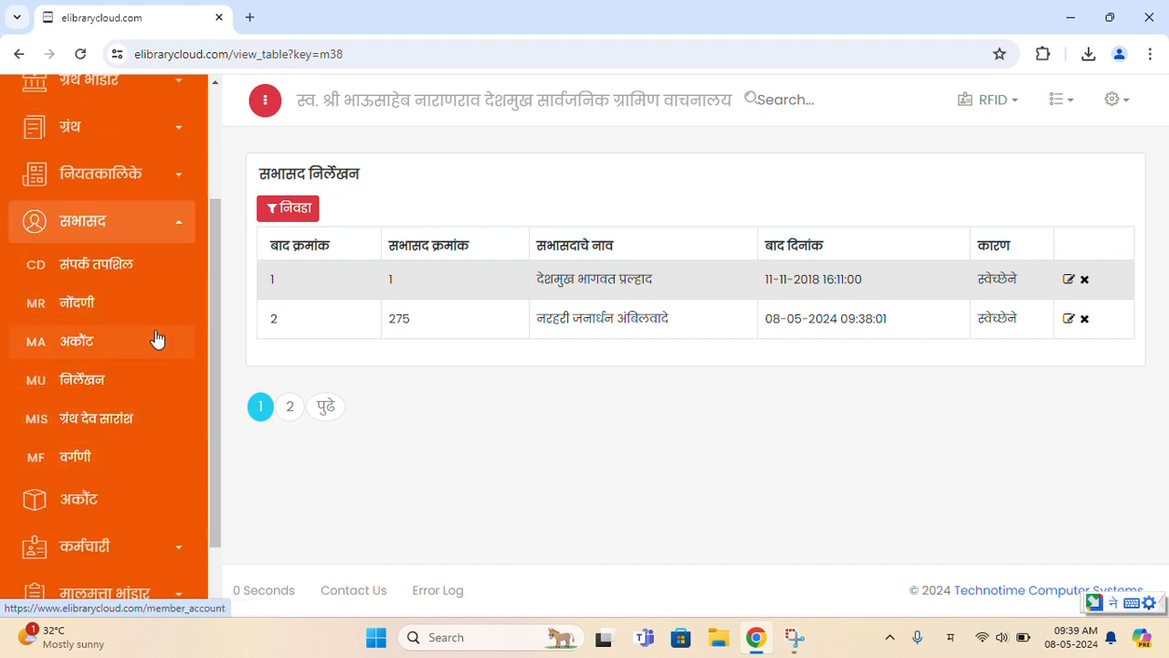
pyautogui.click(159, 436)
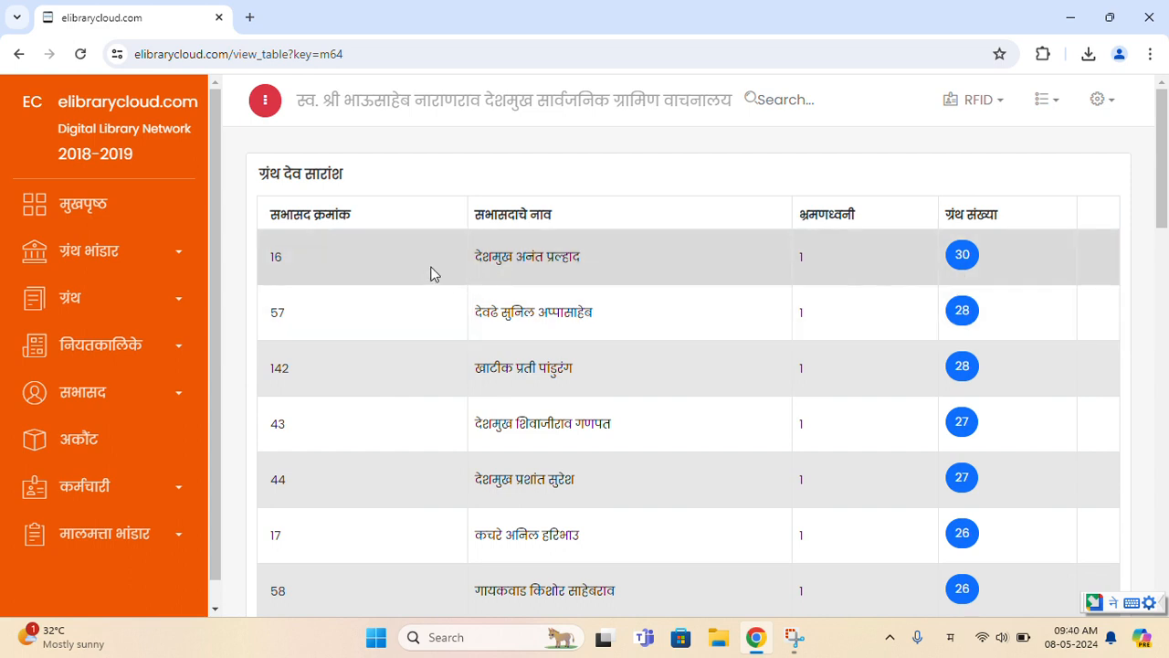
pyautogui.moveTo(581, 258); pyautogui.dragTo(514, 260)
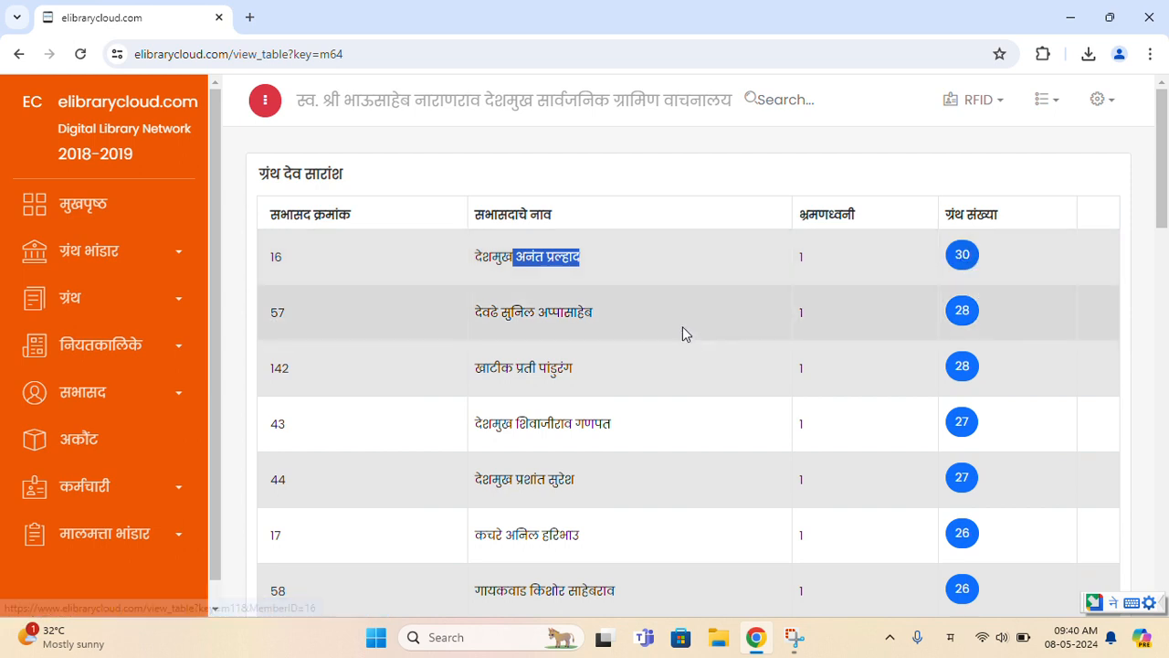
pyautogui.click(680, 326)
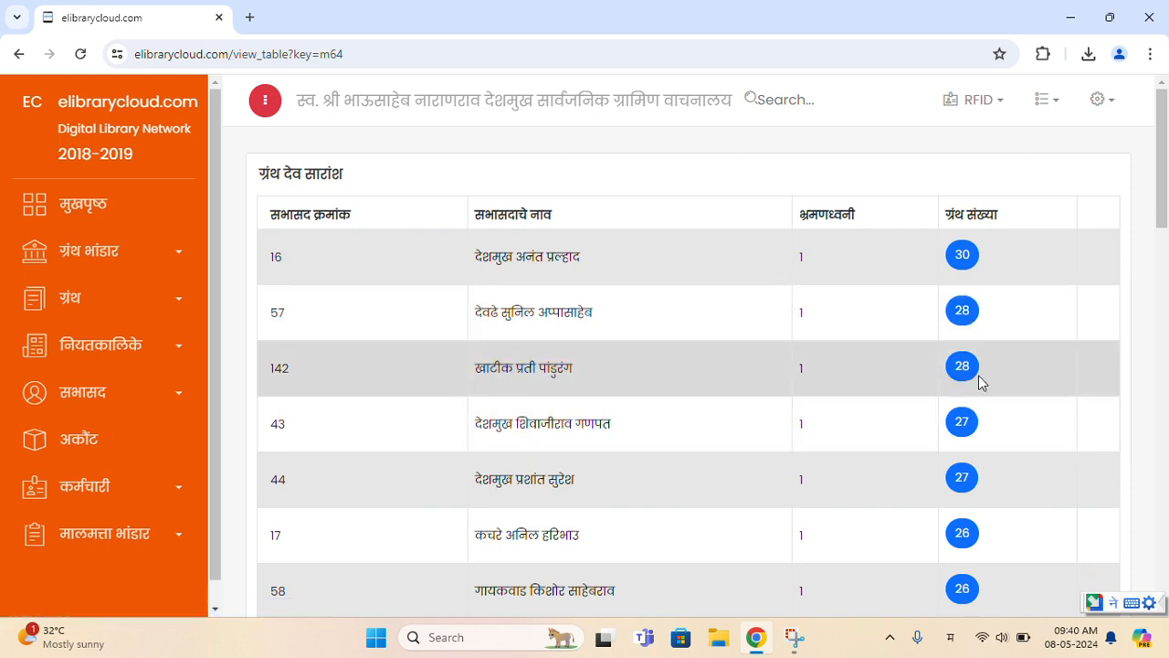
pyautogui.scroll(-2, 979, 381)
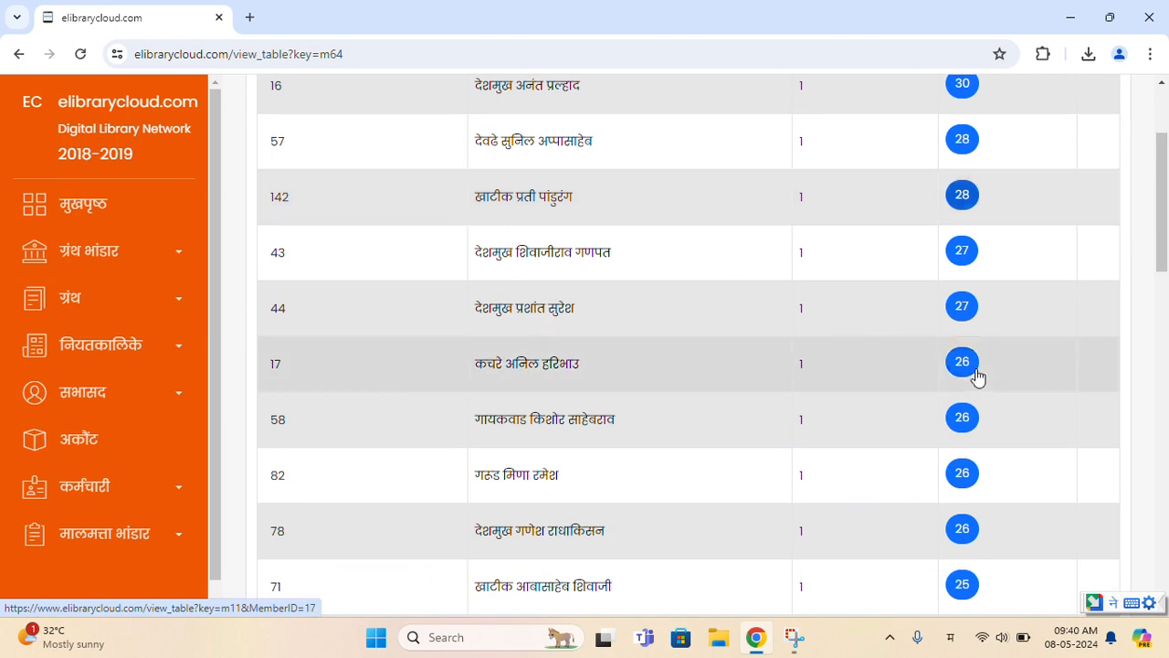
pyautogui.scroll(-1, 977, 376)
pyautogui.moveTo(1163, 247); pyautogui.dragTo(1140, 173)
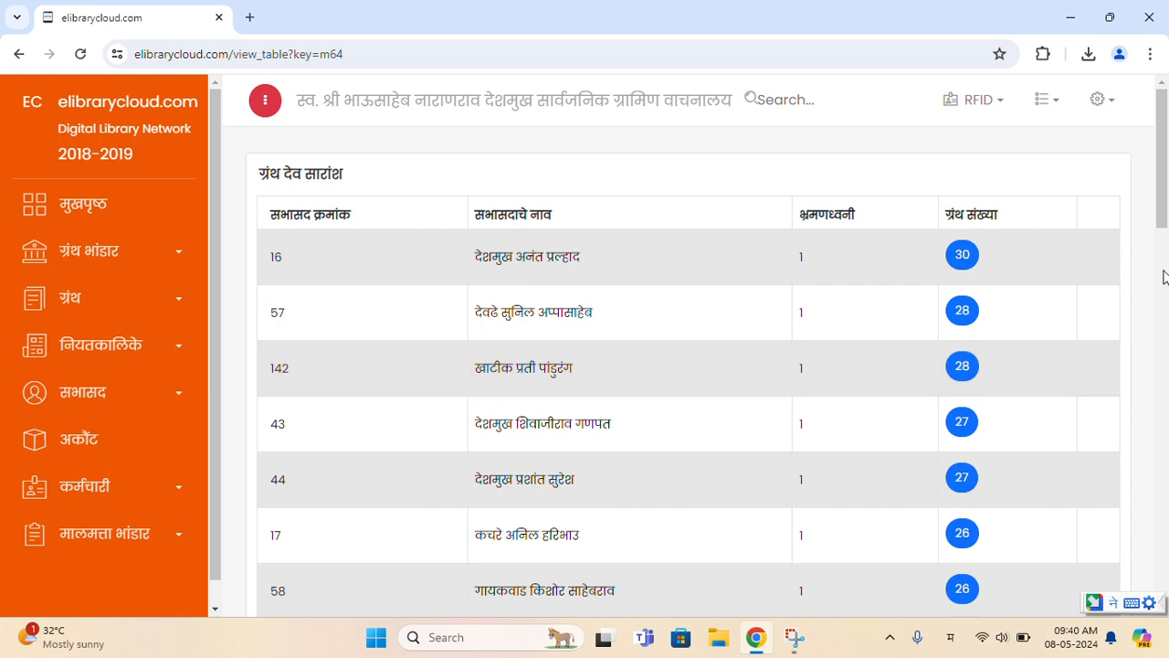
# - Go to the मुखपृष्ठ dashboard and dismiss the missing-authors and missing-types notices
pyautogui.click(124, 400)
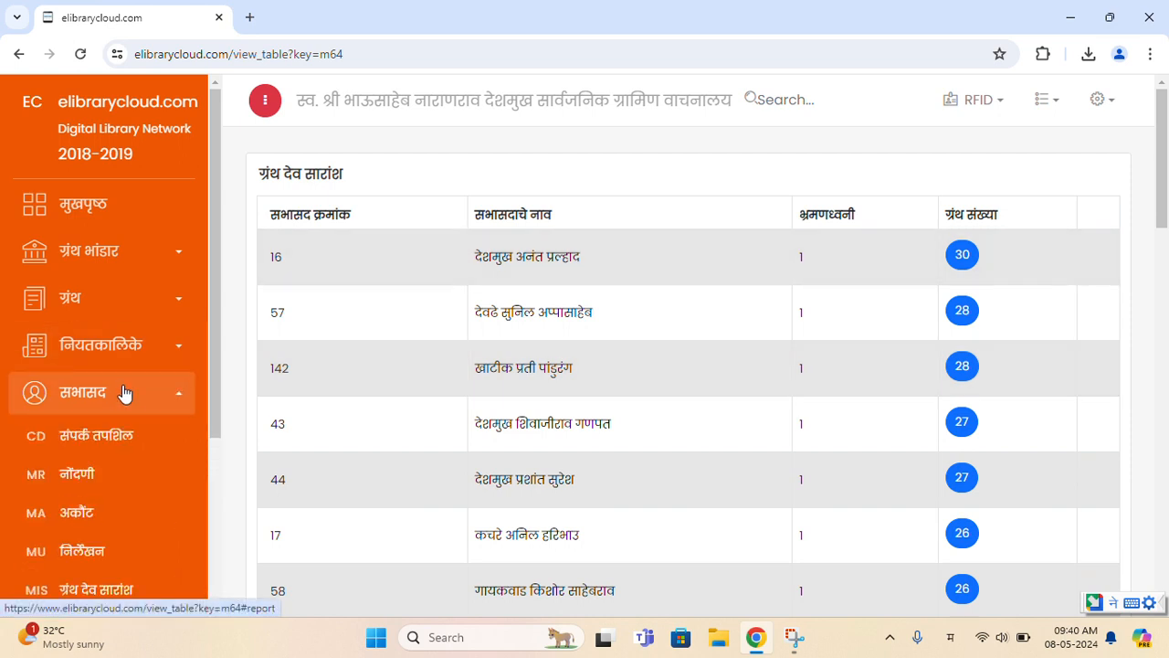
pyautogui.click(104, 203)
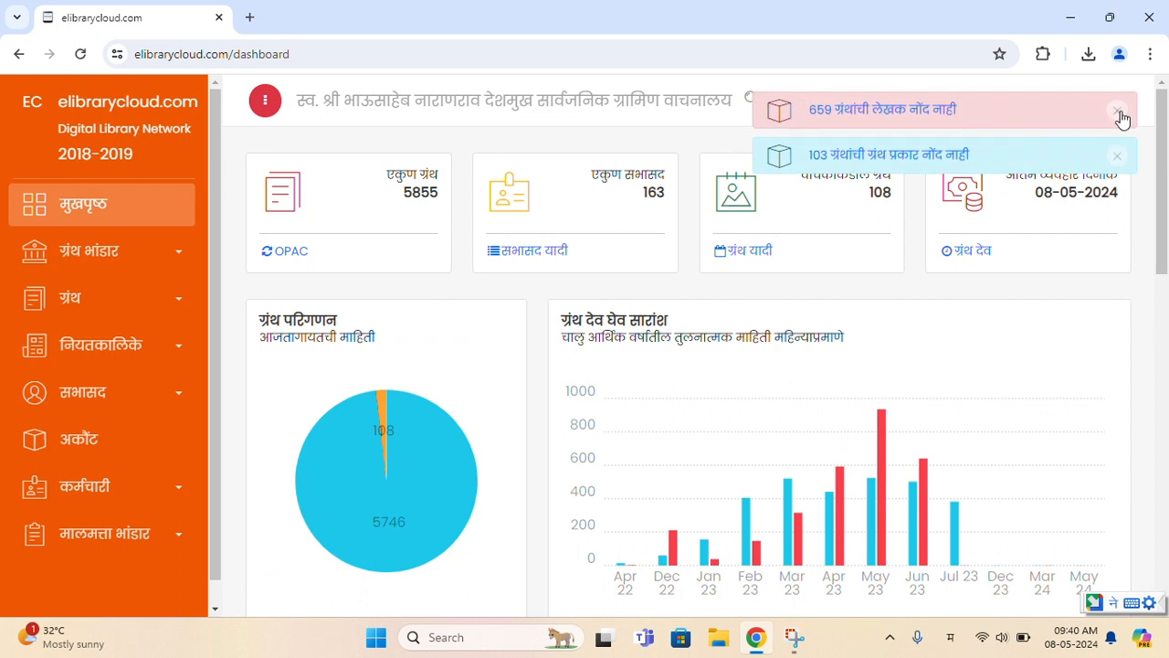
pyautogui.click(1119, 113)
pyautogui.click(1119, 112)
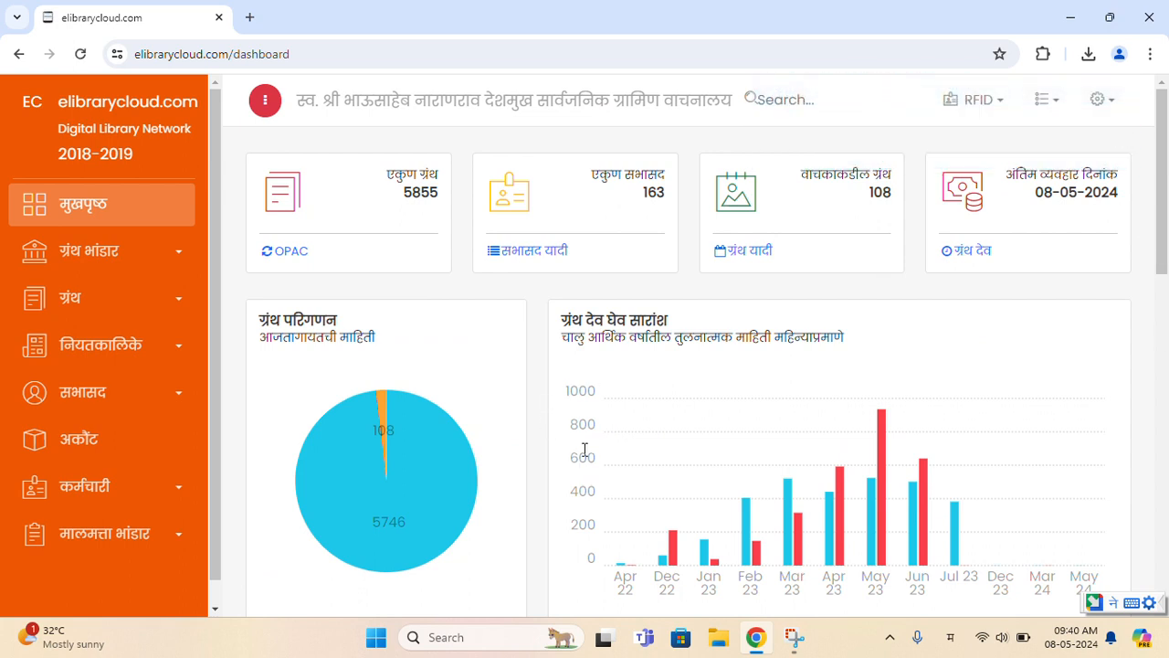